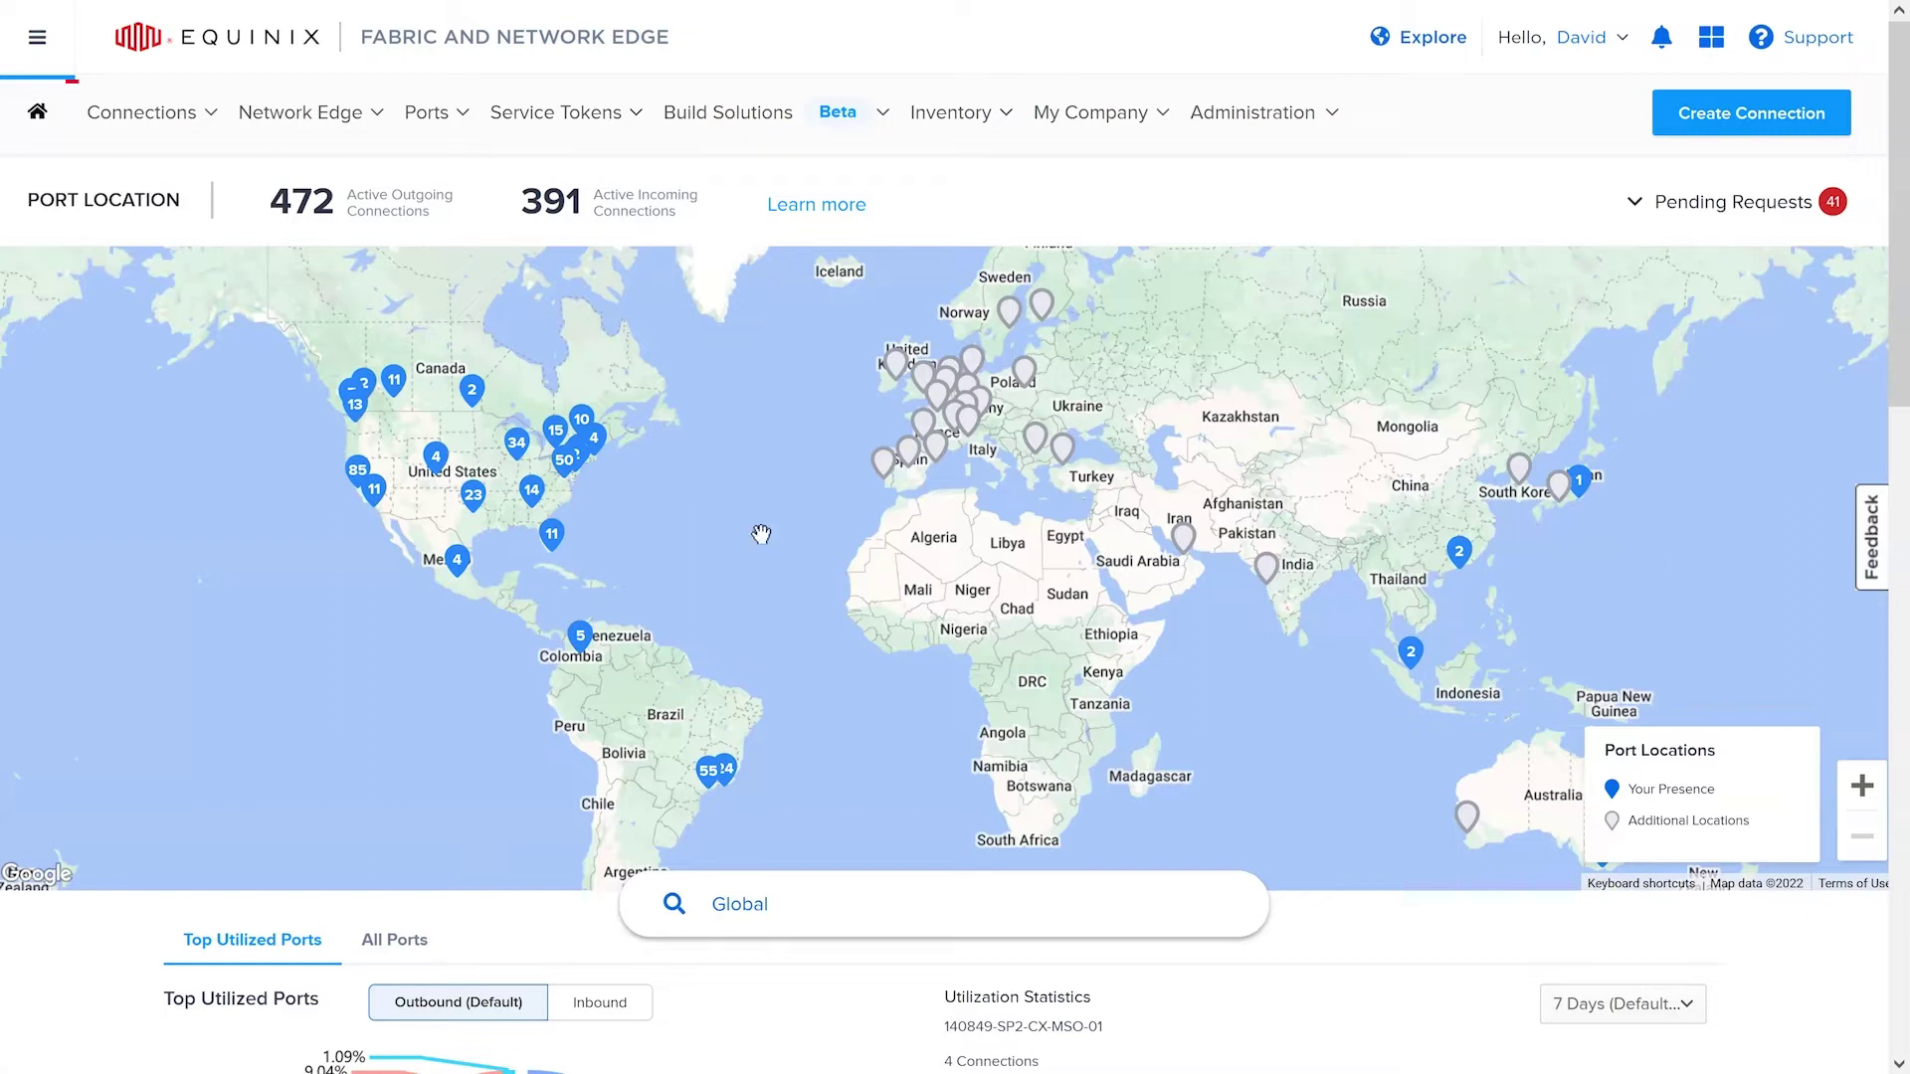
- Start creating a new connection from the Connections menu
click(168, 128)
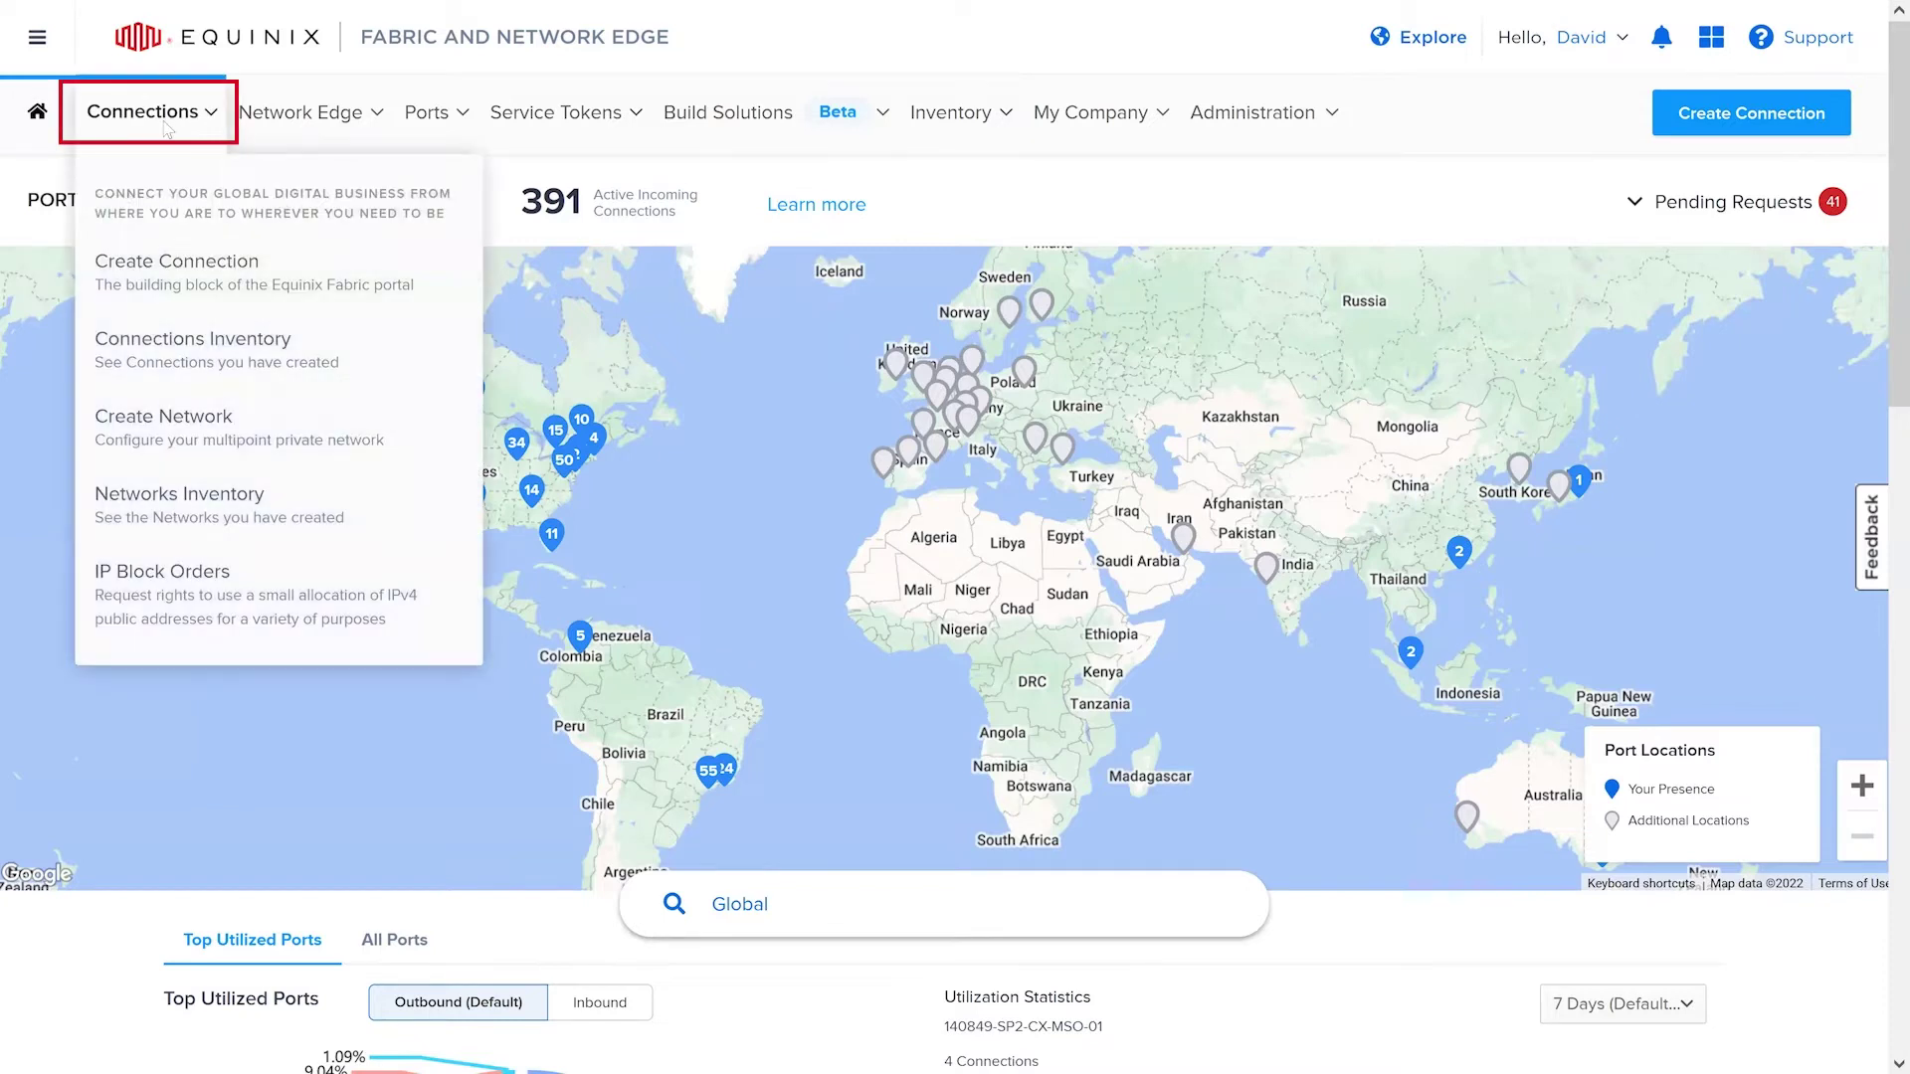
click(188, 272)
scroll(1536, 474, down, 3)
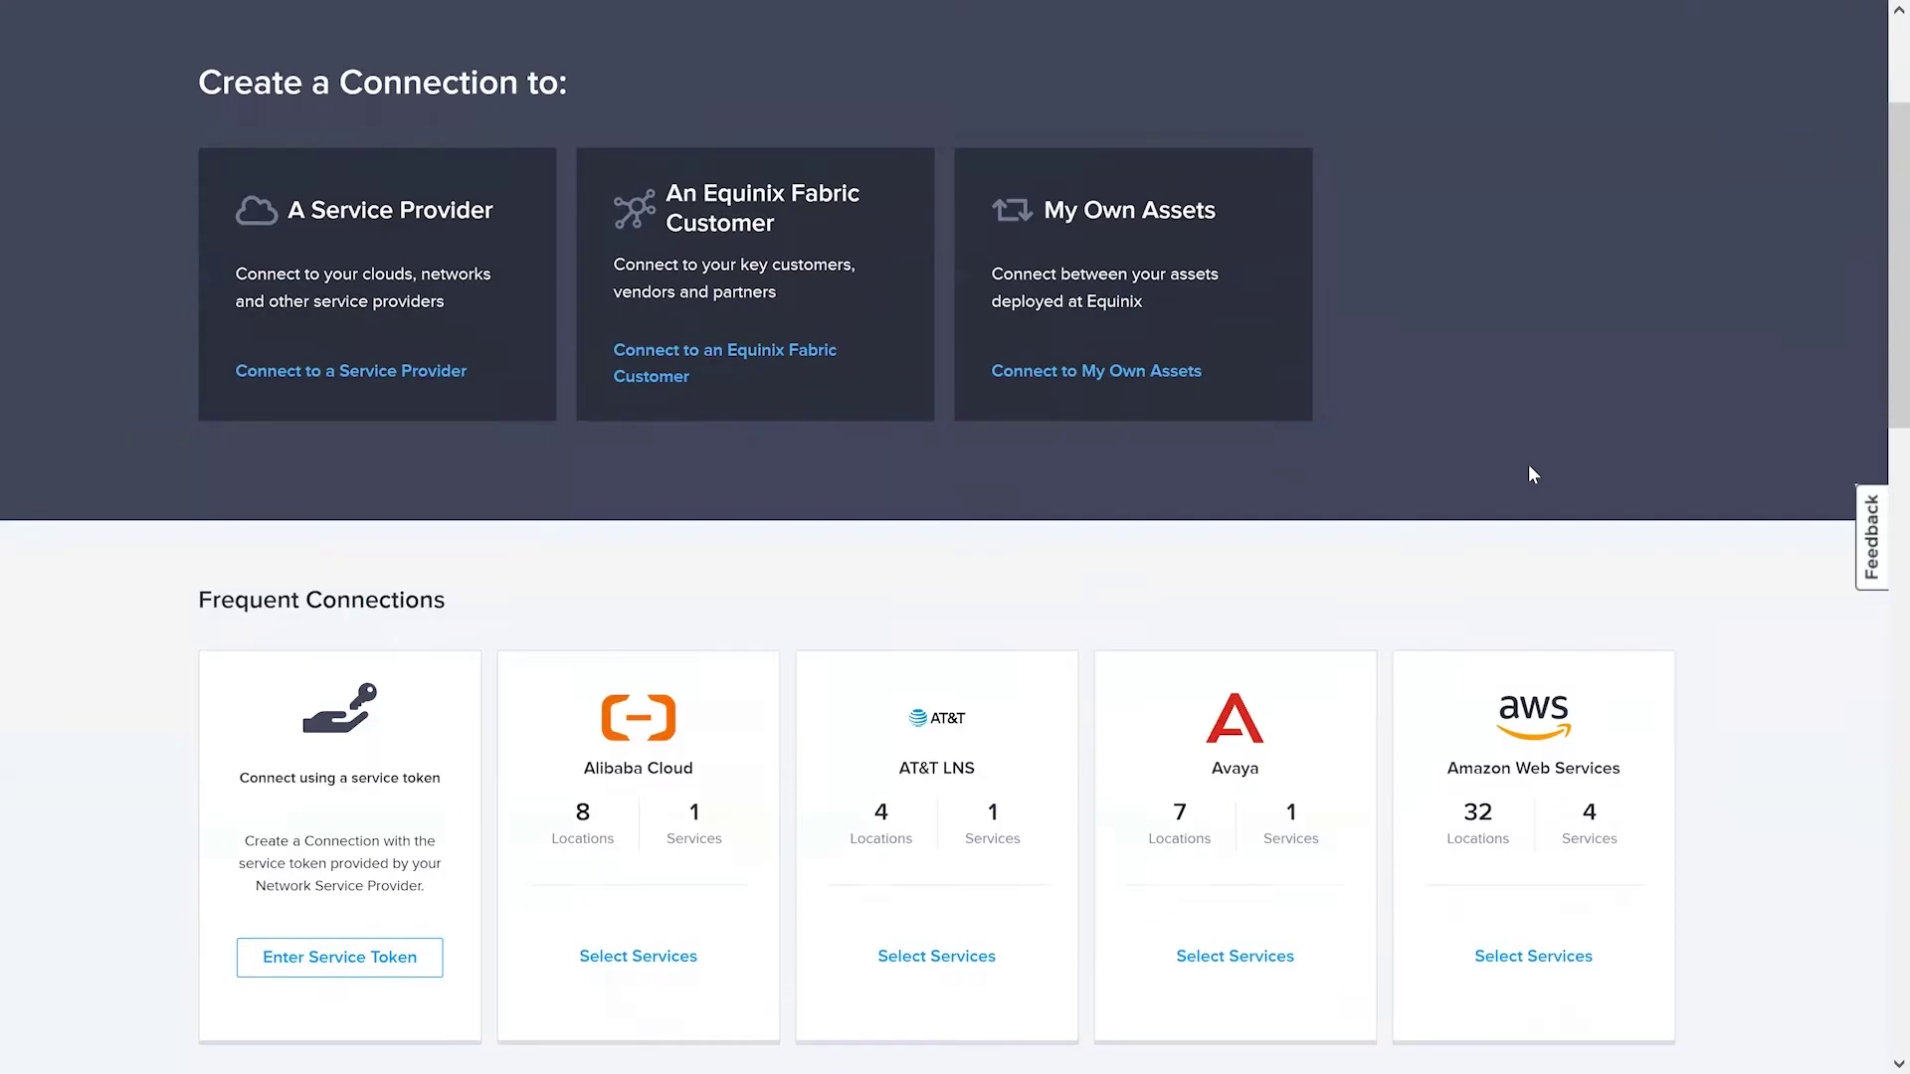
scroll(1448, 436, down, 2)
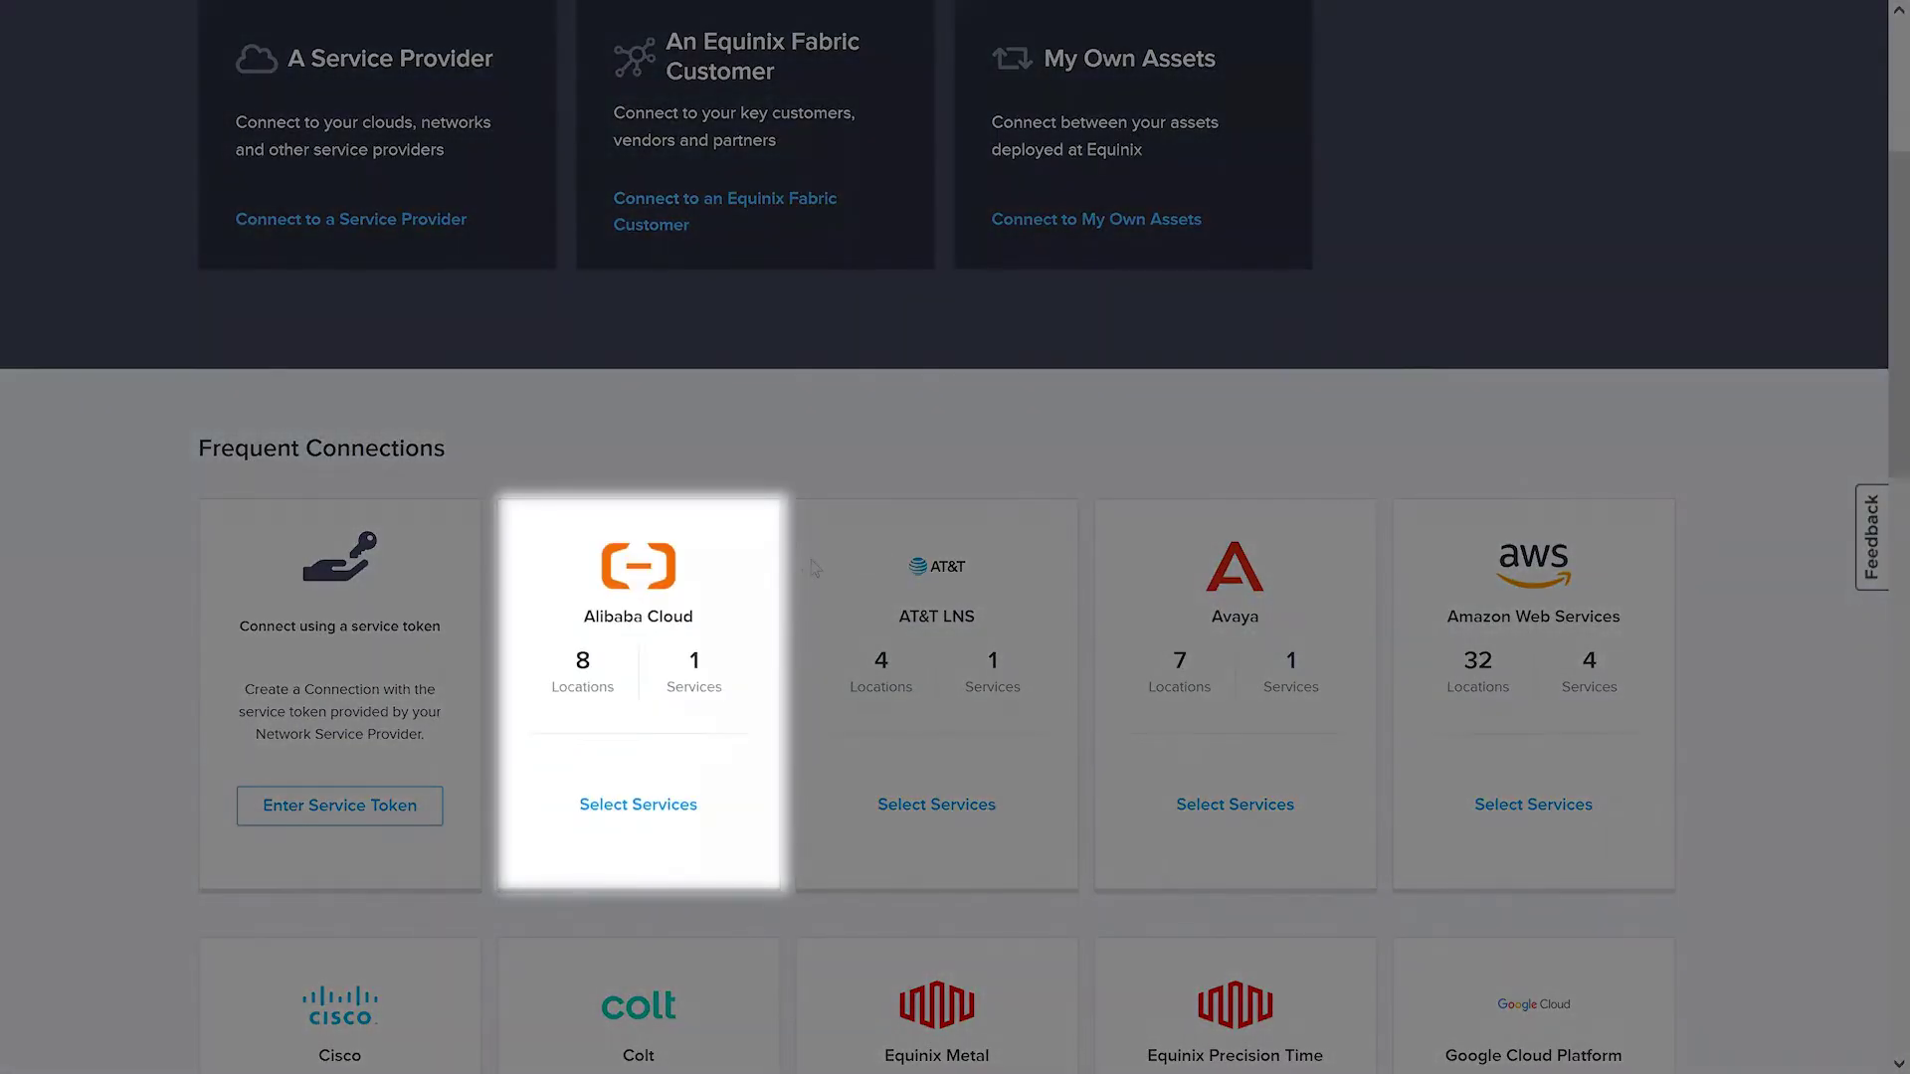
- Show Alibaba Cloud's services and choose Alibaba Cloud Express Connect
click(672, 802)
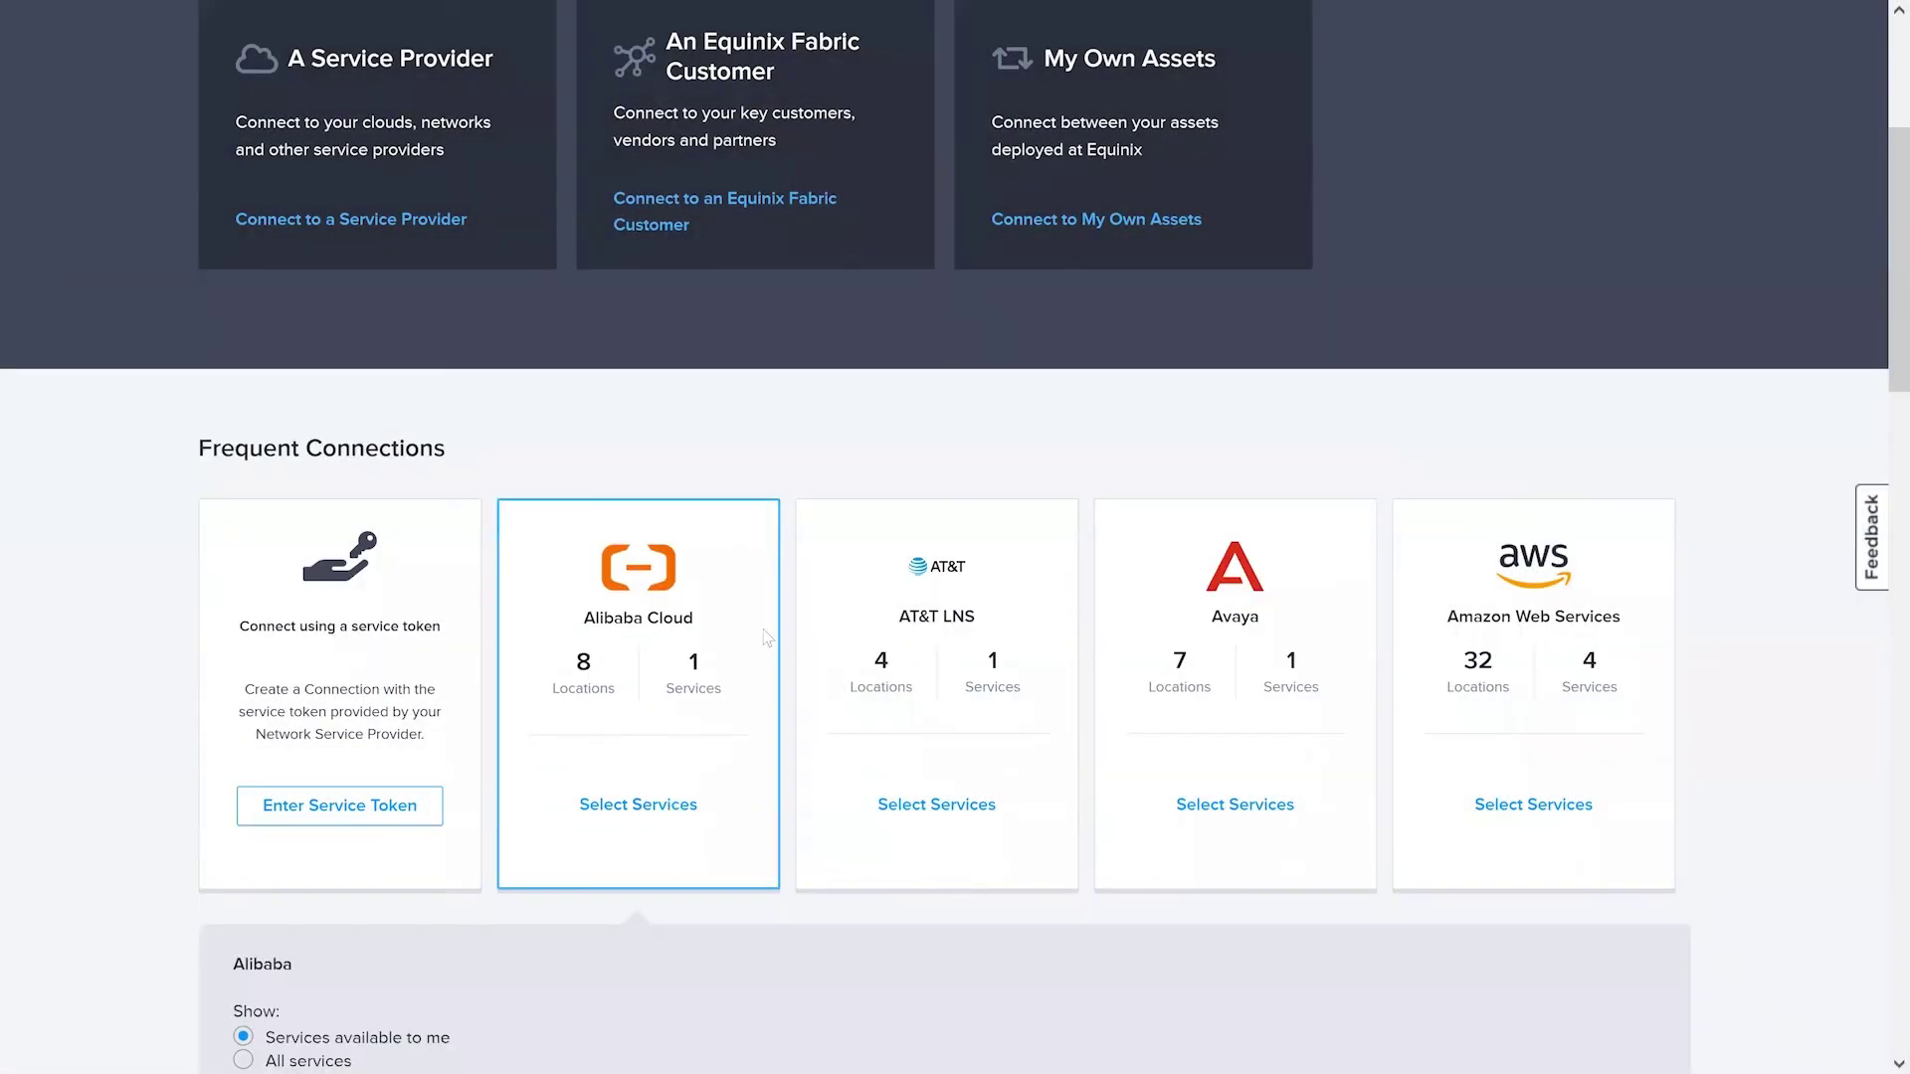
scroll(796, 612, down, 2)
scroll(822, 597, down, 2)
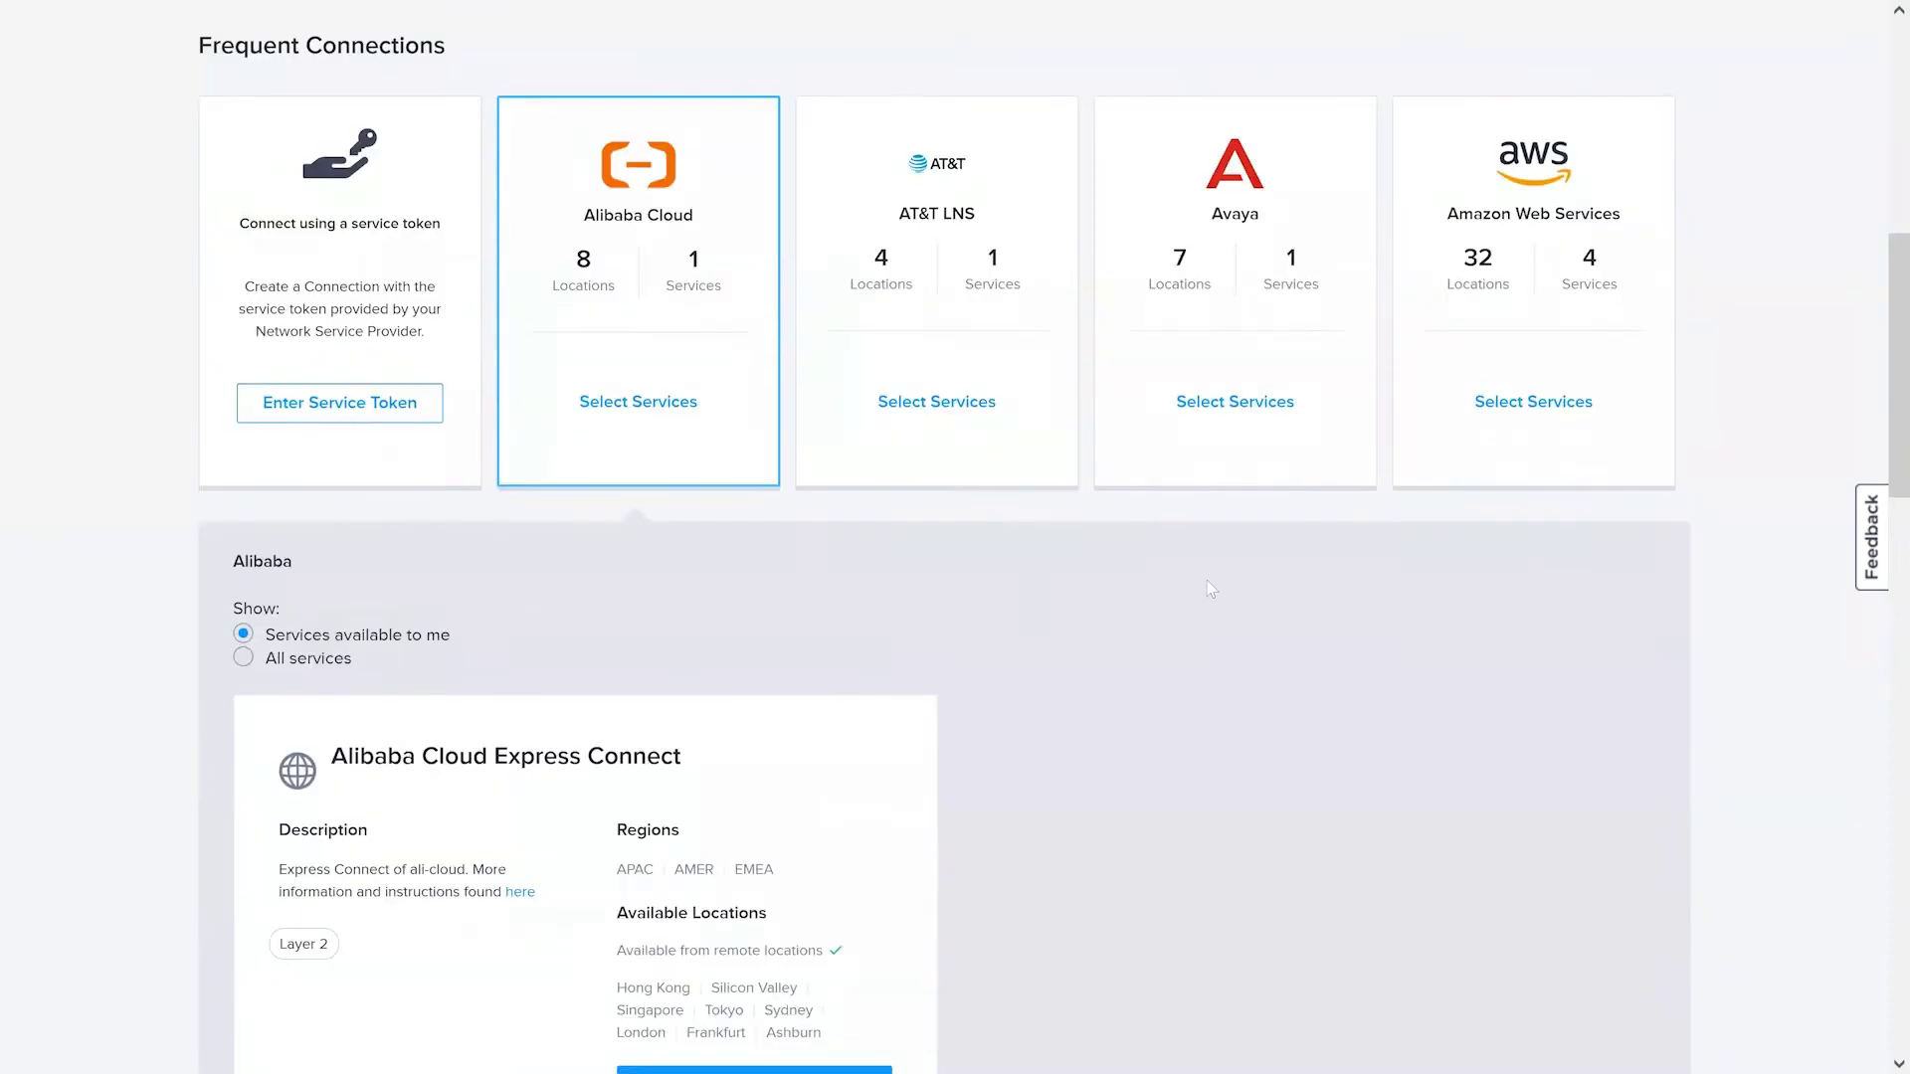
scroll(1008, 738, down, 3)
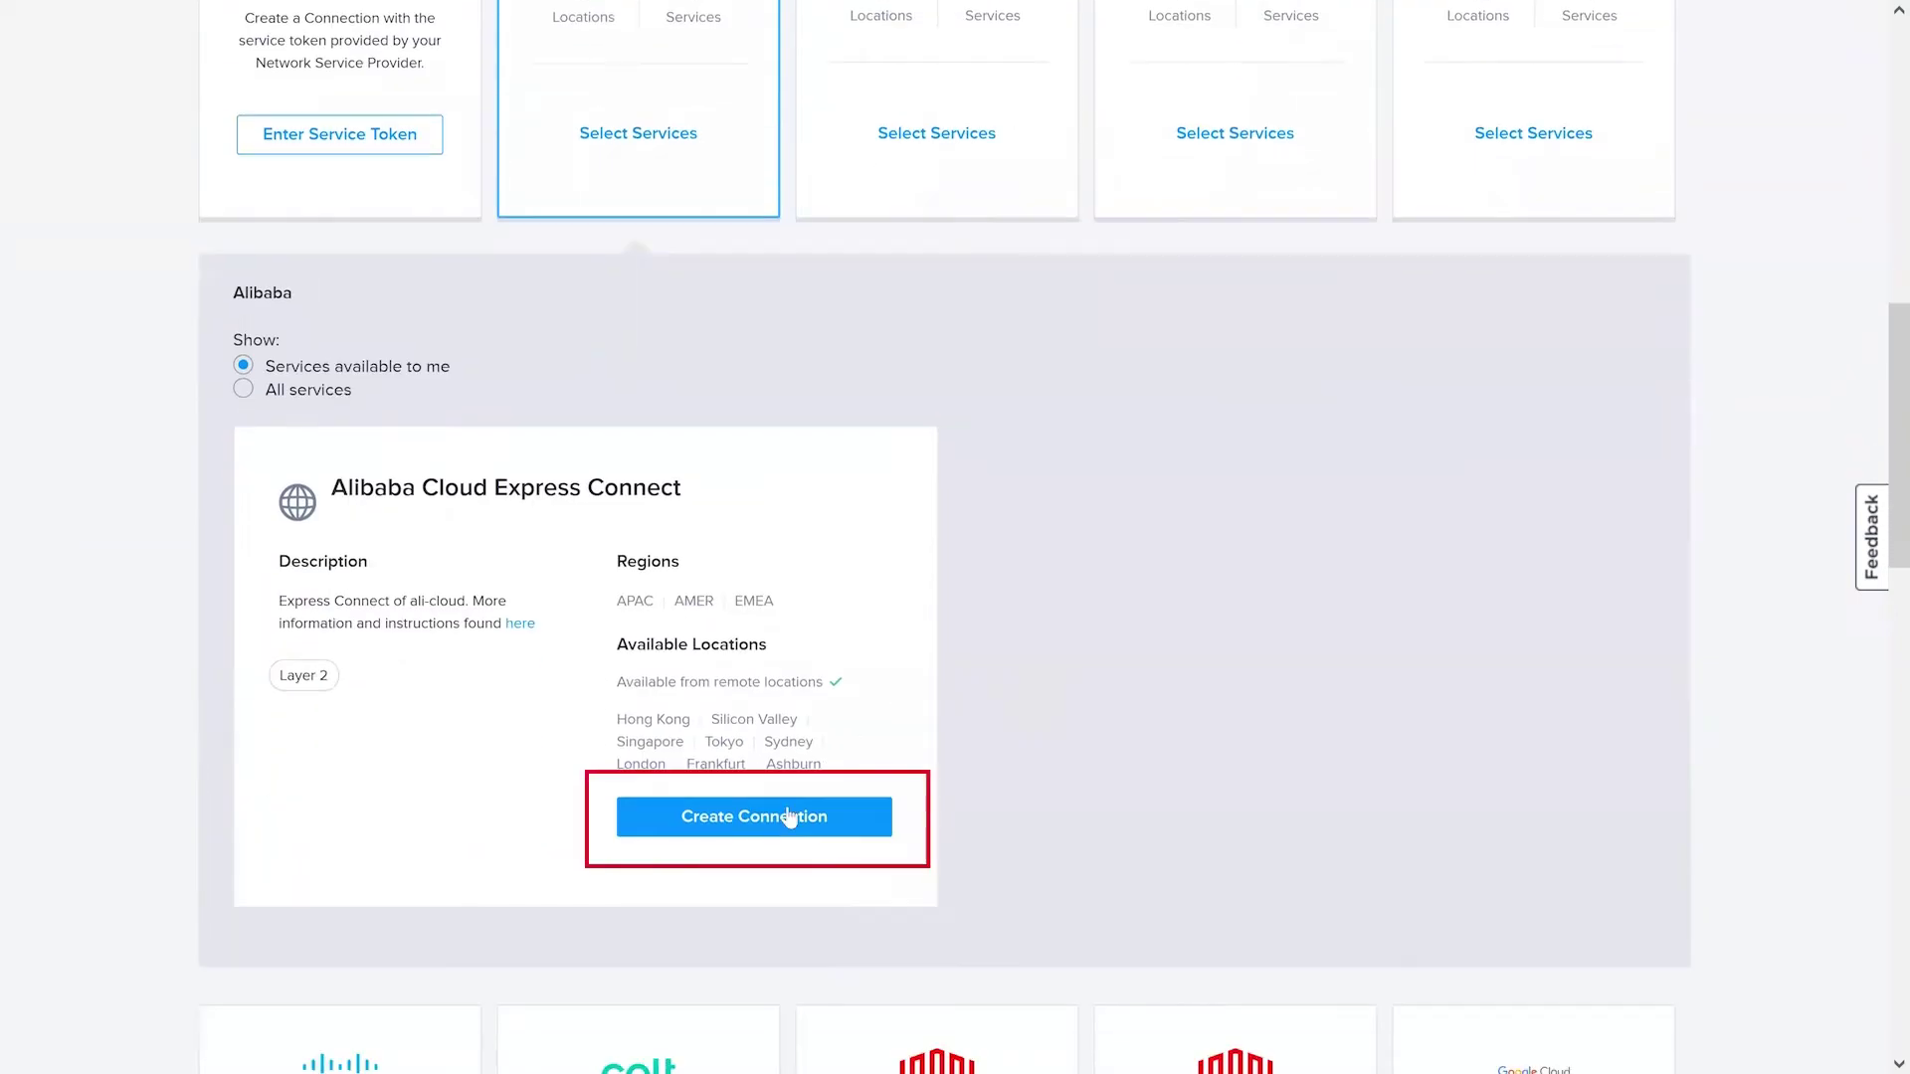
click(788, 818)
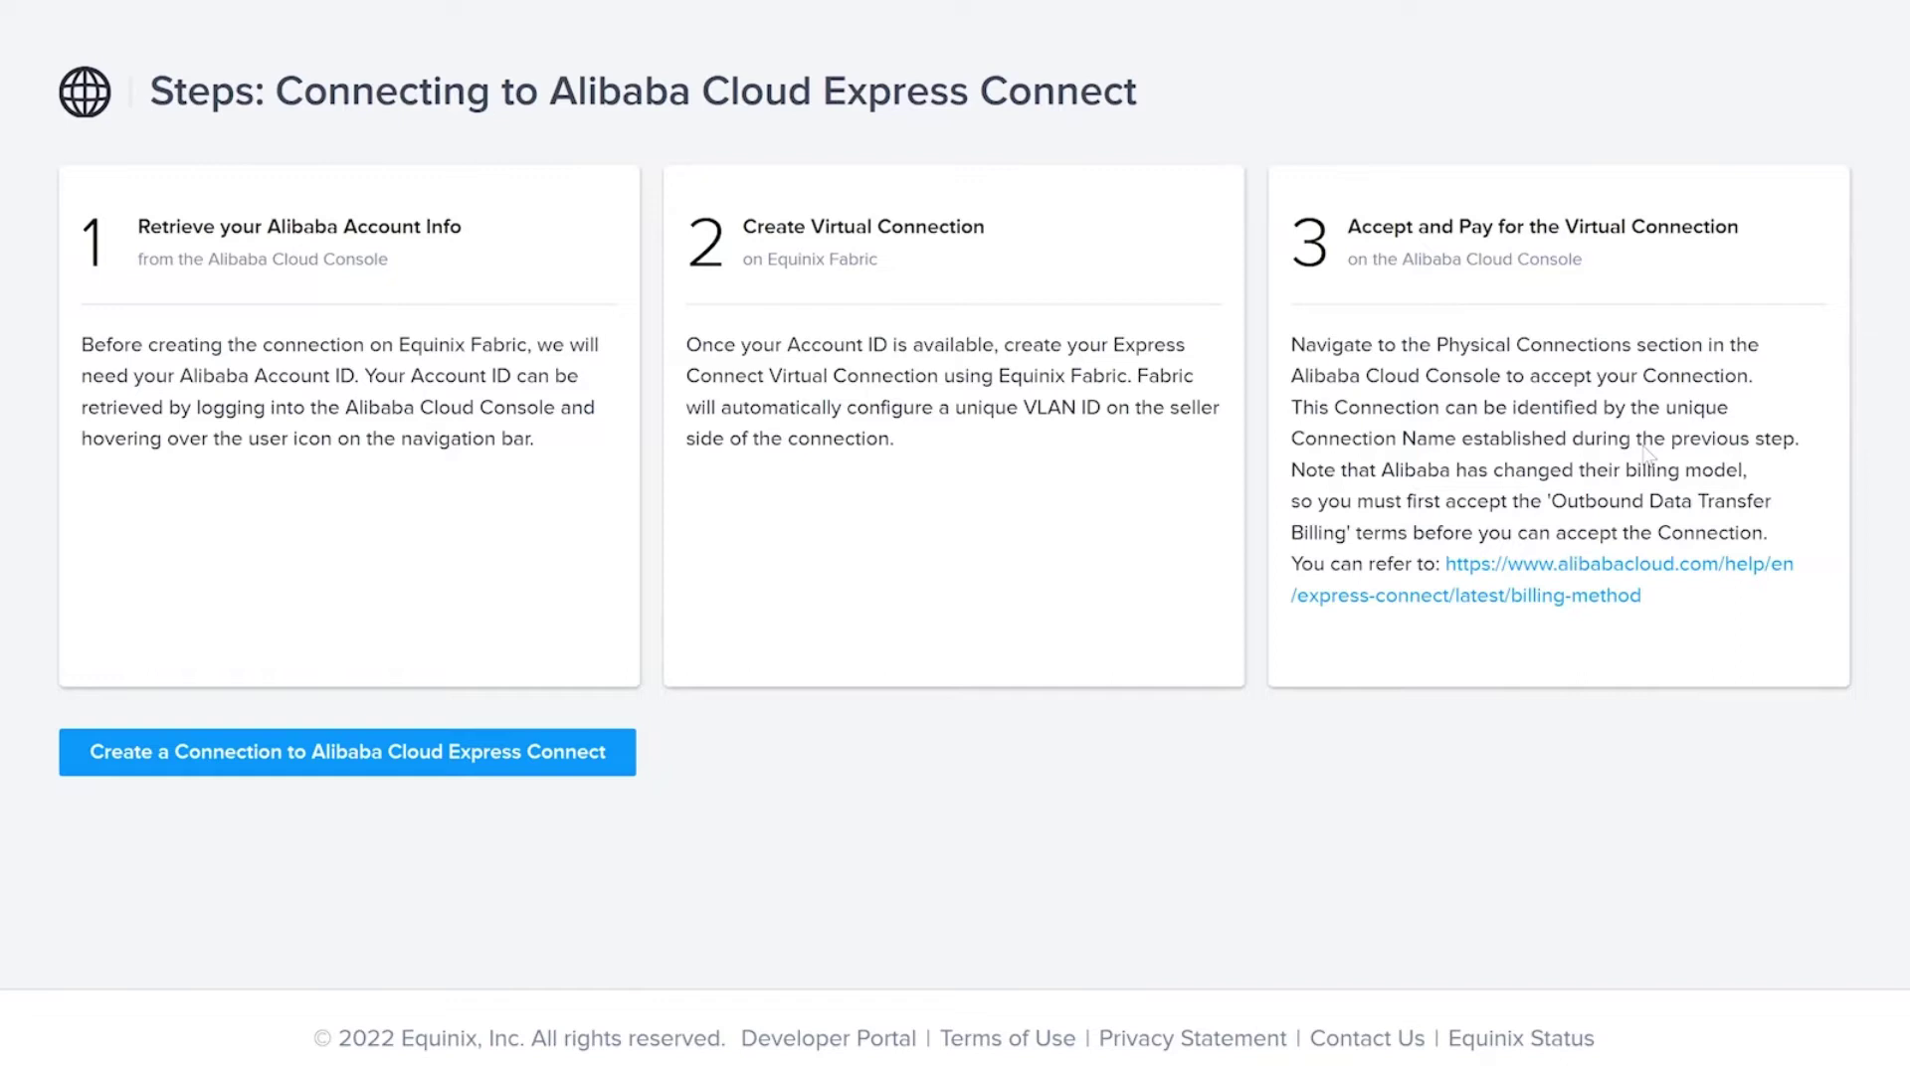
- Originate the Express Connect connection from port TESTPOINT-USE7-SV11-CX-PRI-01 in Silicon Valley
click(527, 756)
scroll(826, 627, down, 3)
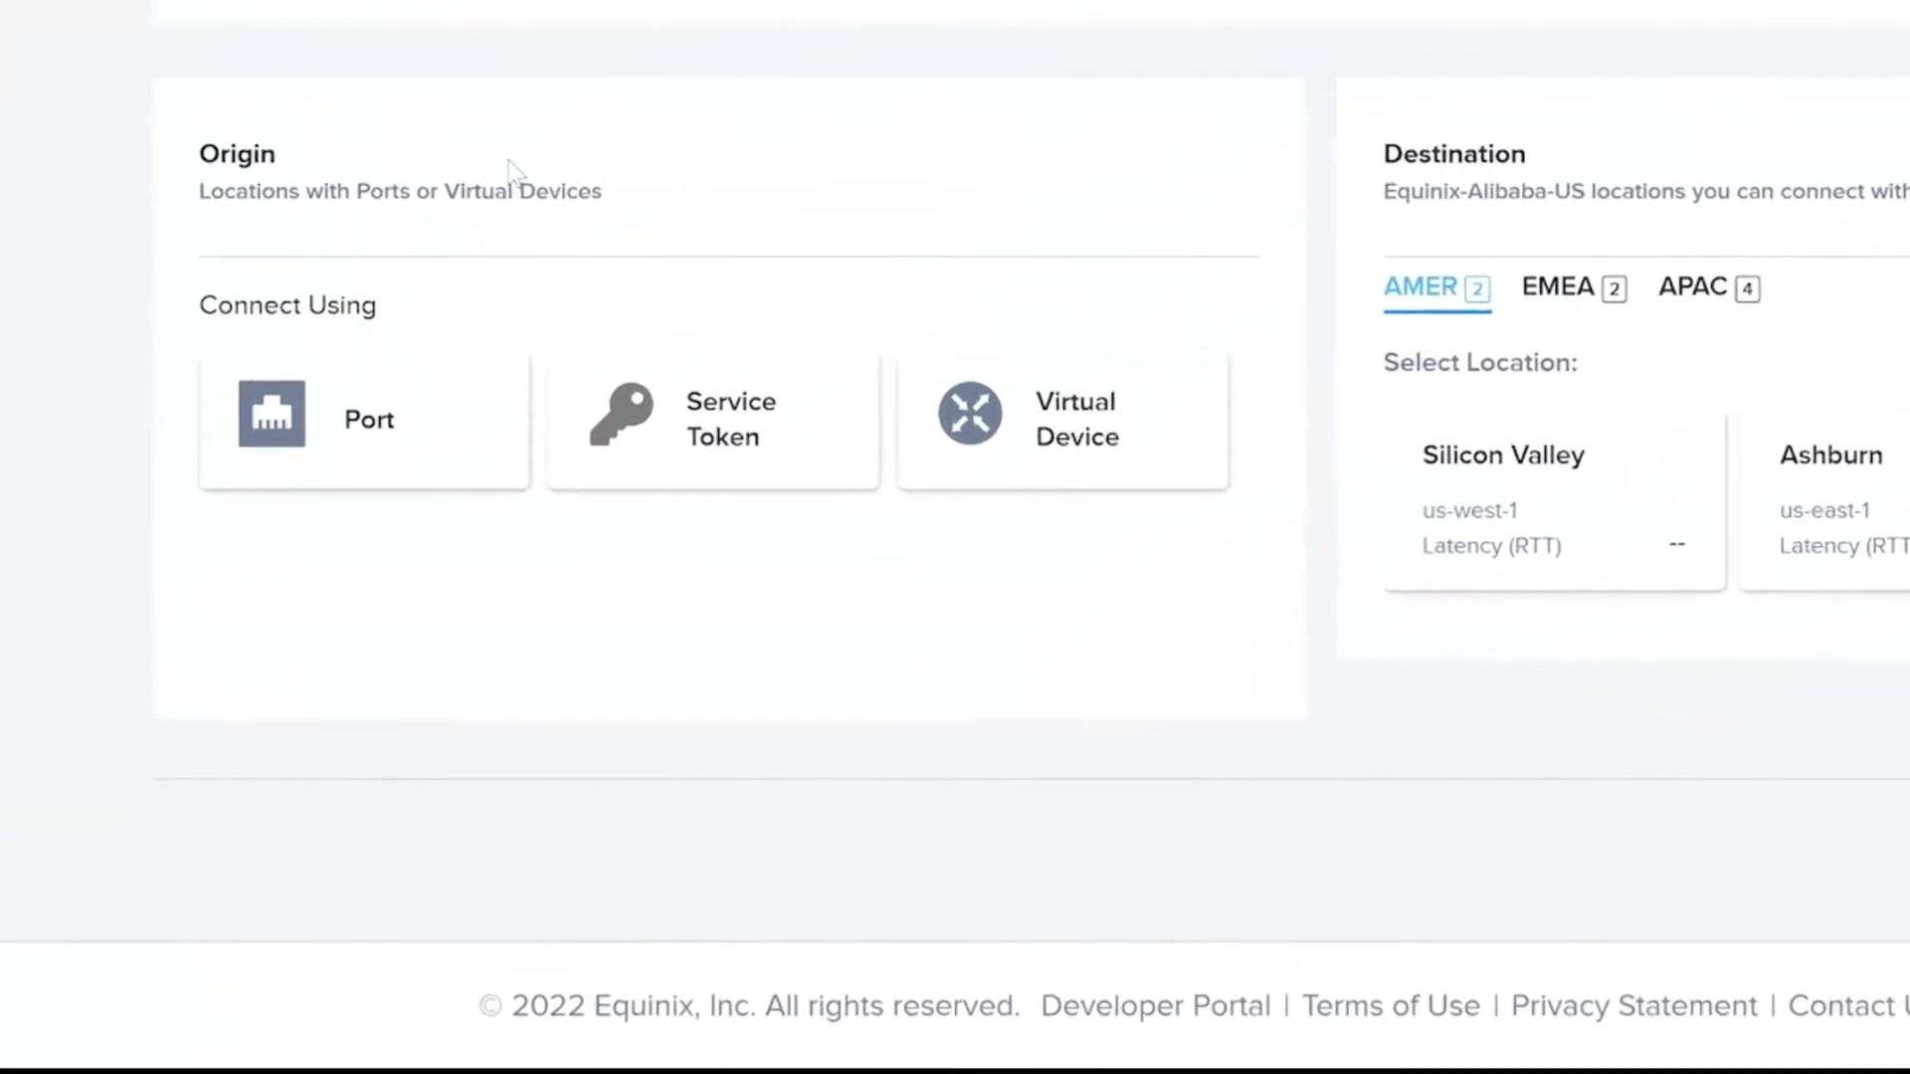
click(328, 414)
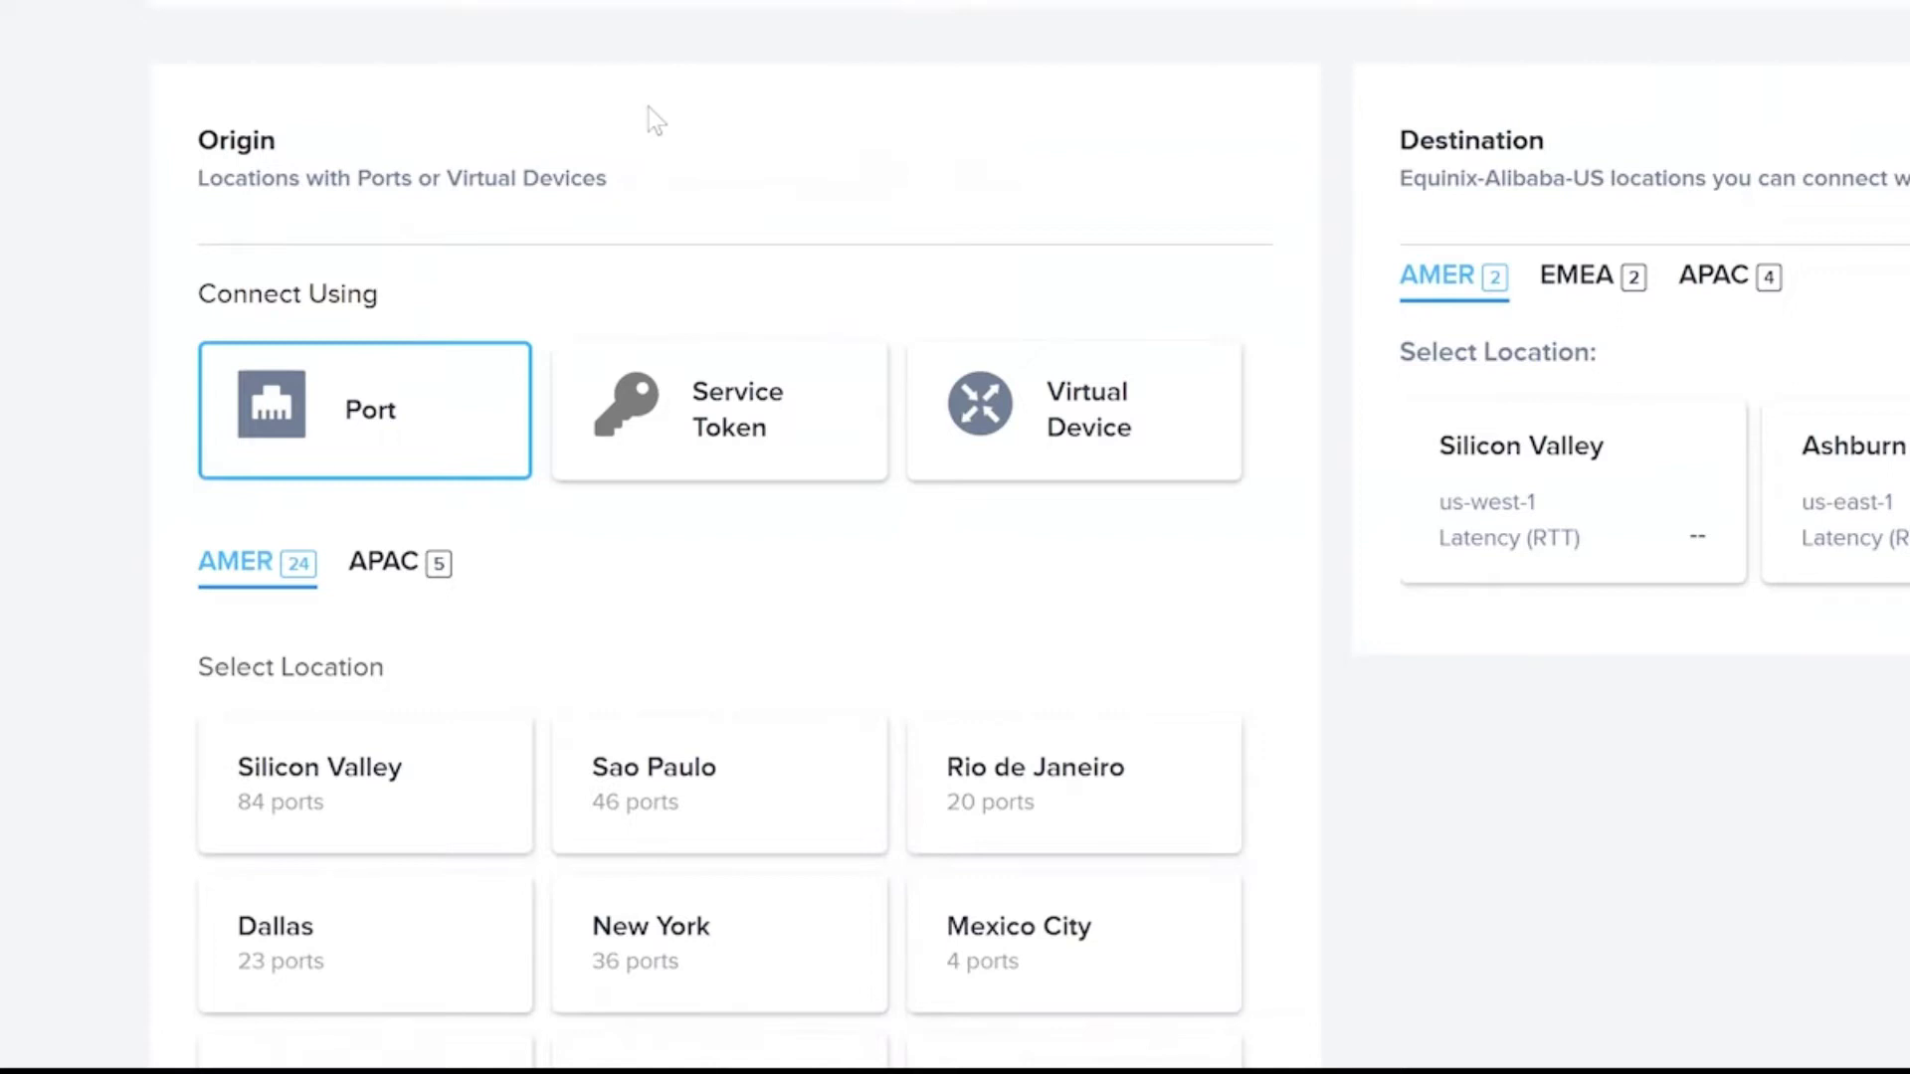
scroll(628, 164, down, 1)
click(435, 766)
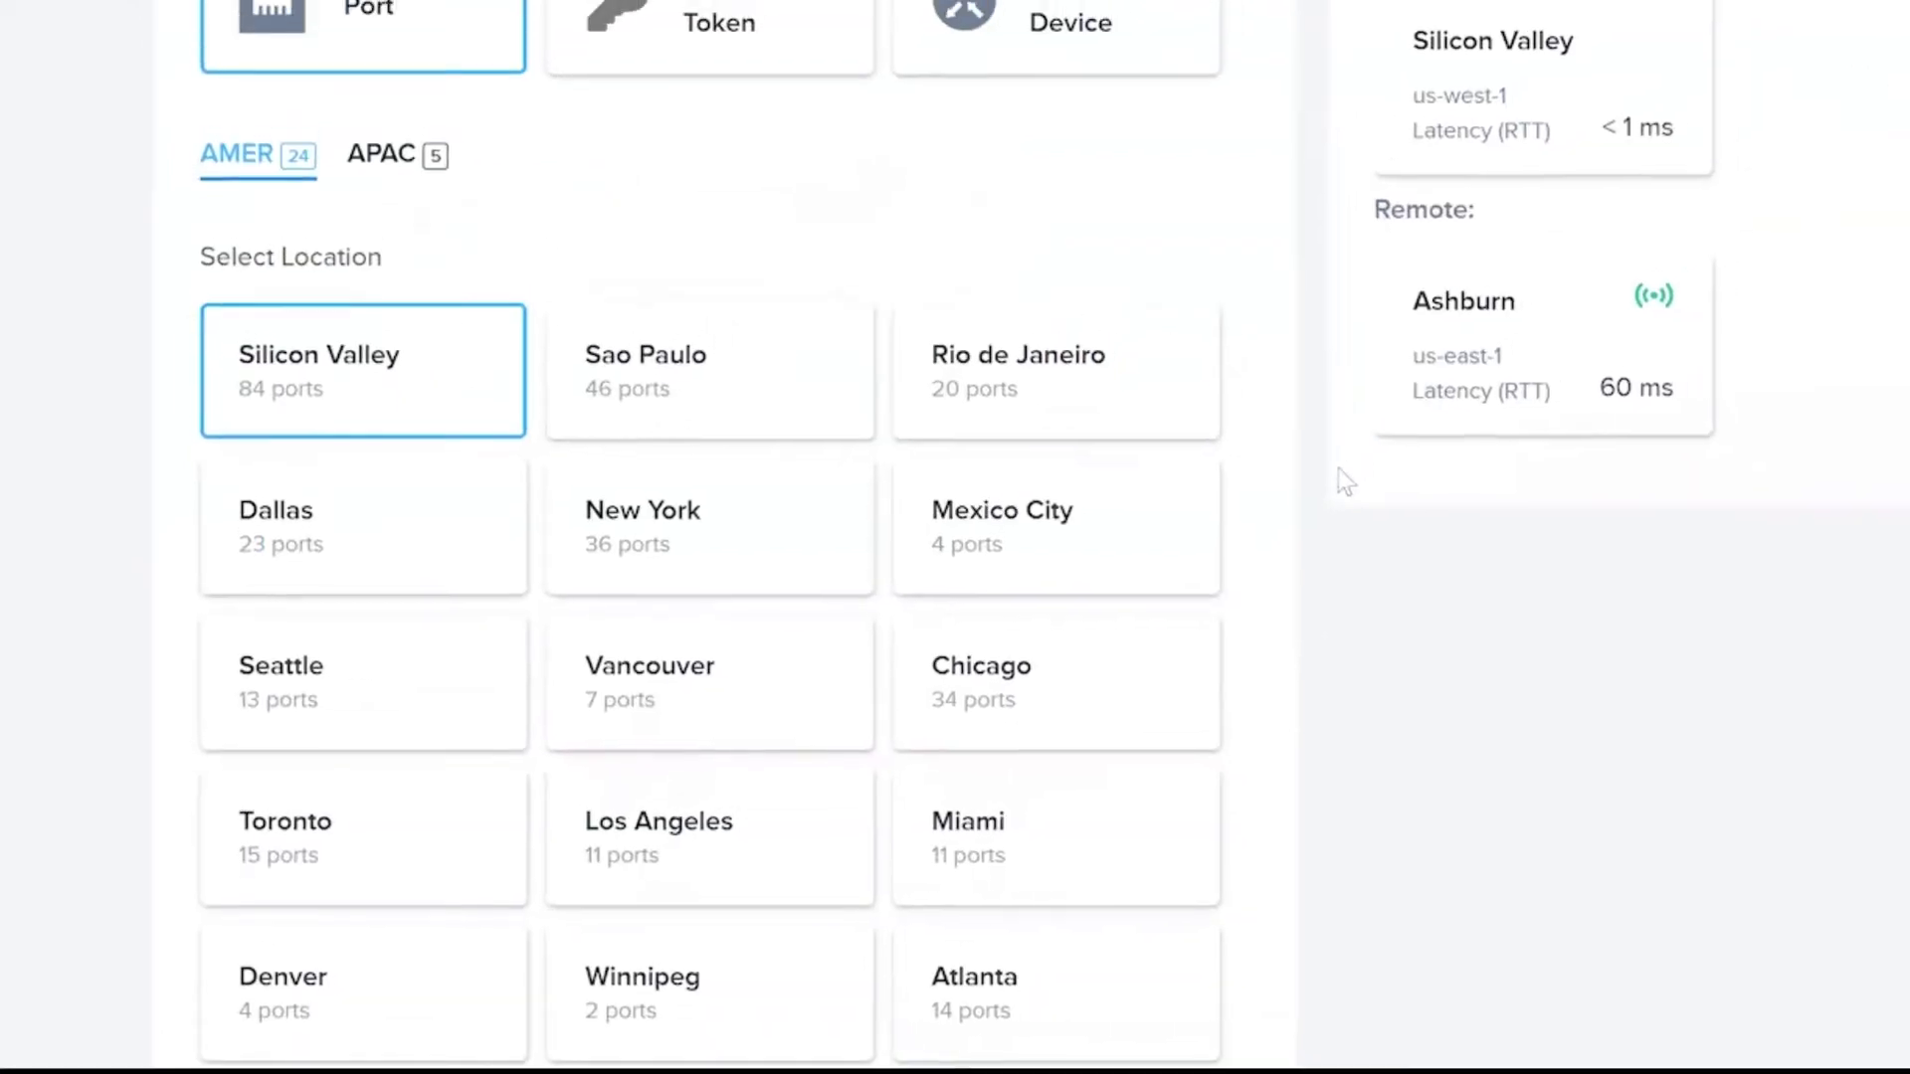
scroll(1009, 800, down, 2)
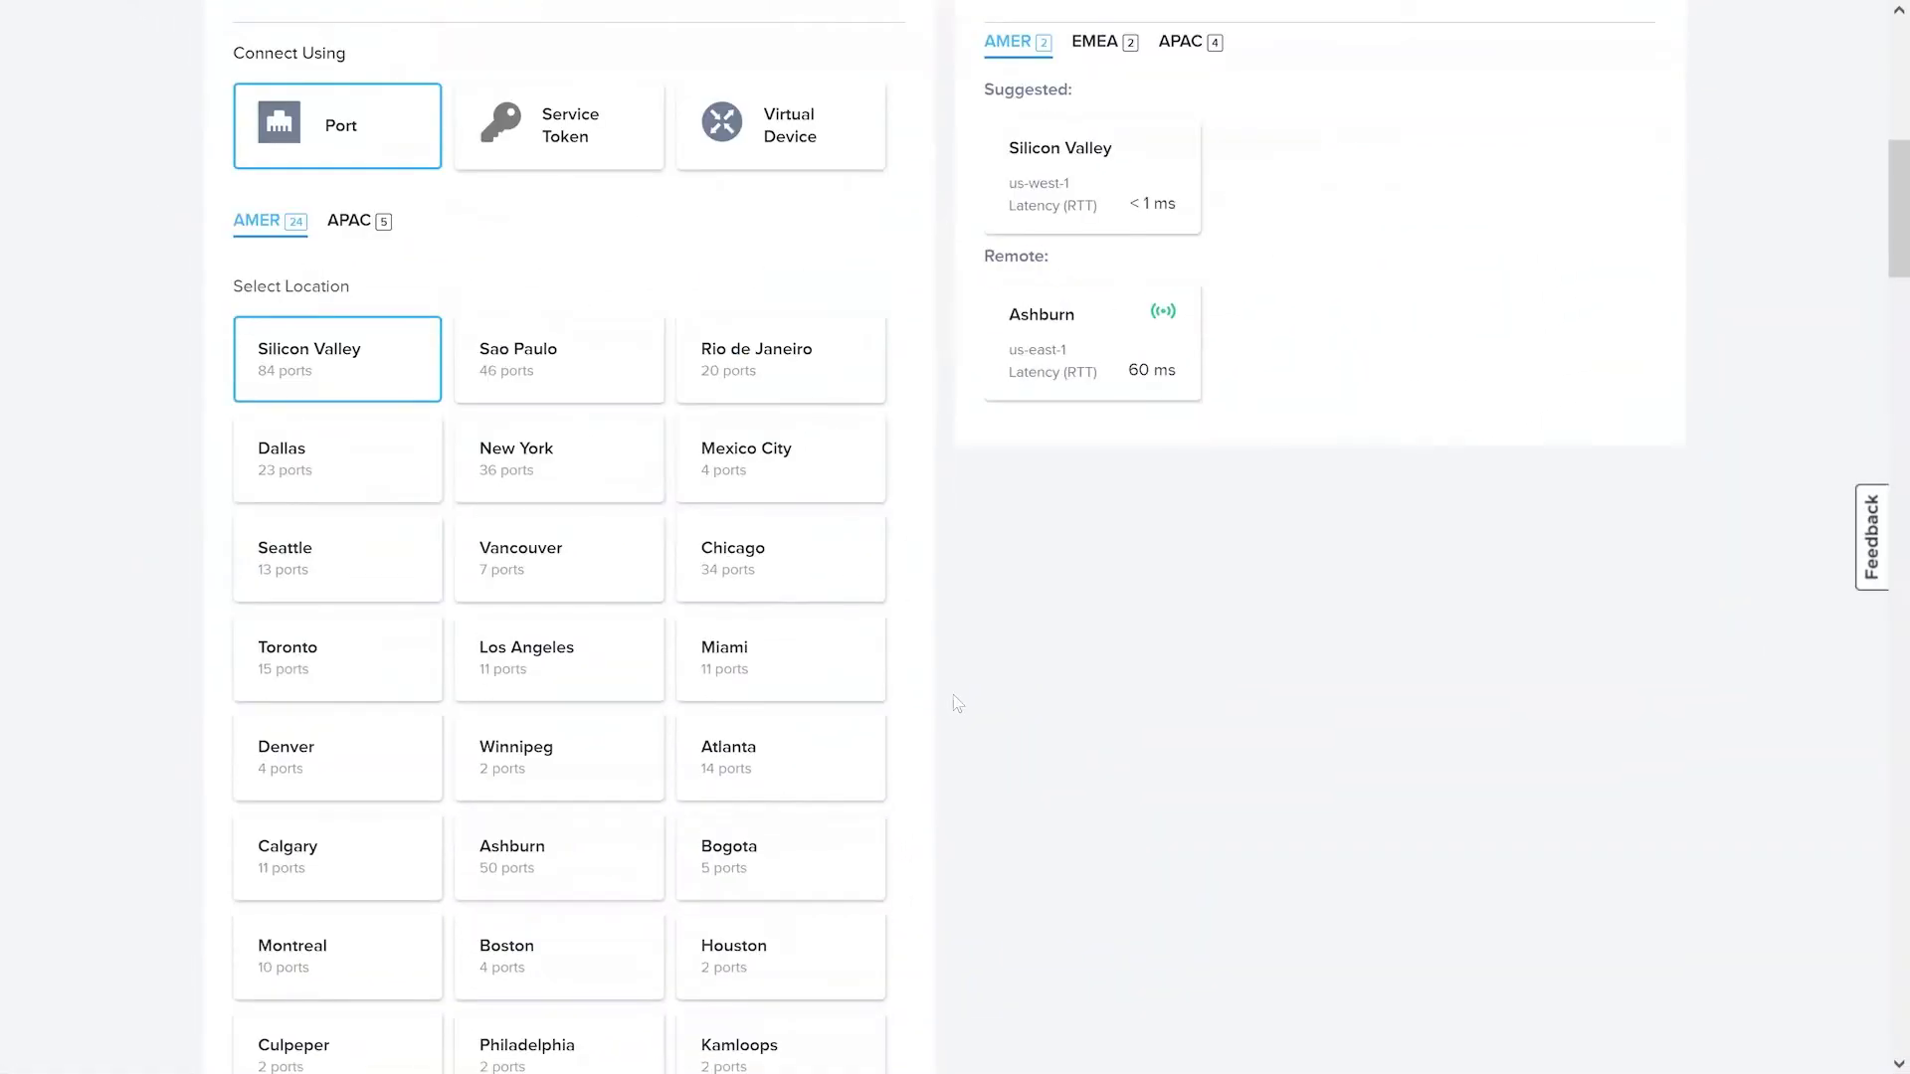
scroll(955, 705, down, 1)
scroll(952, 711, down, 7)
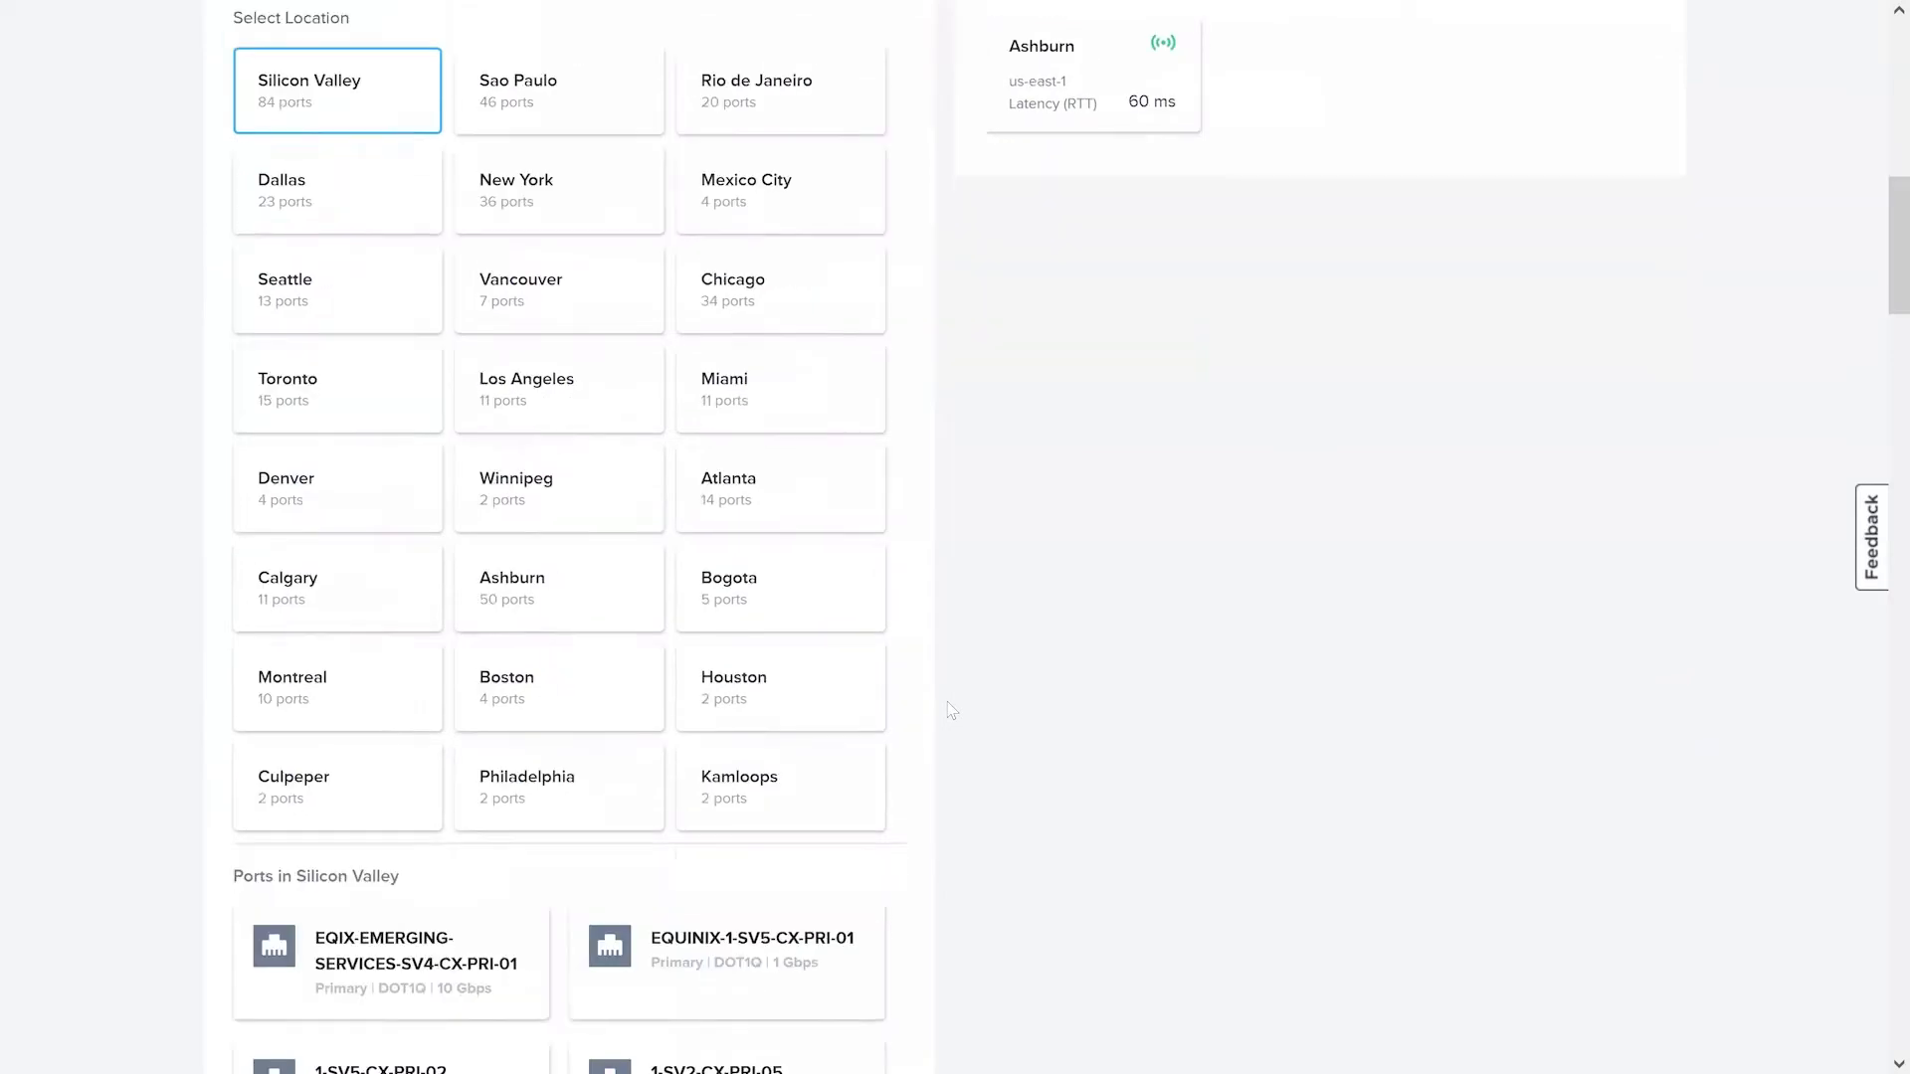
scroll(952, 693, down, 4)
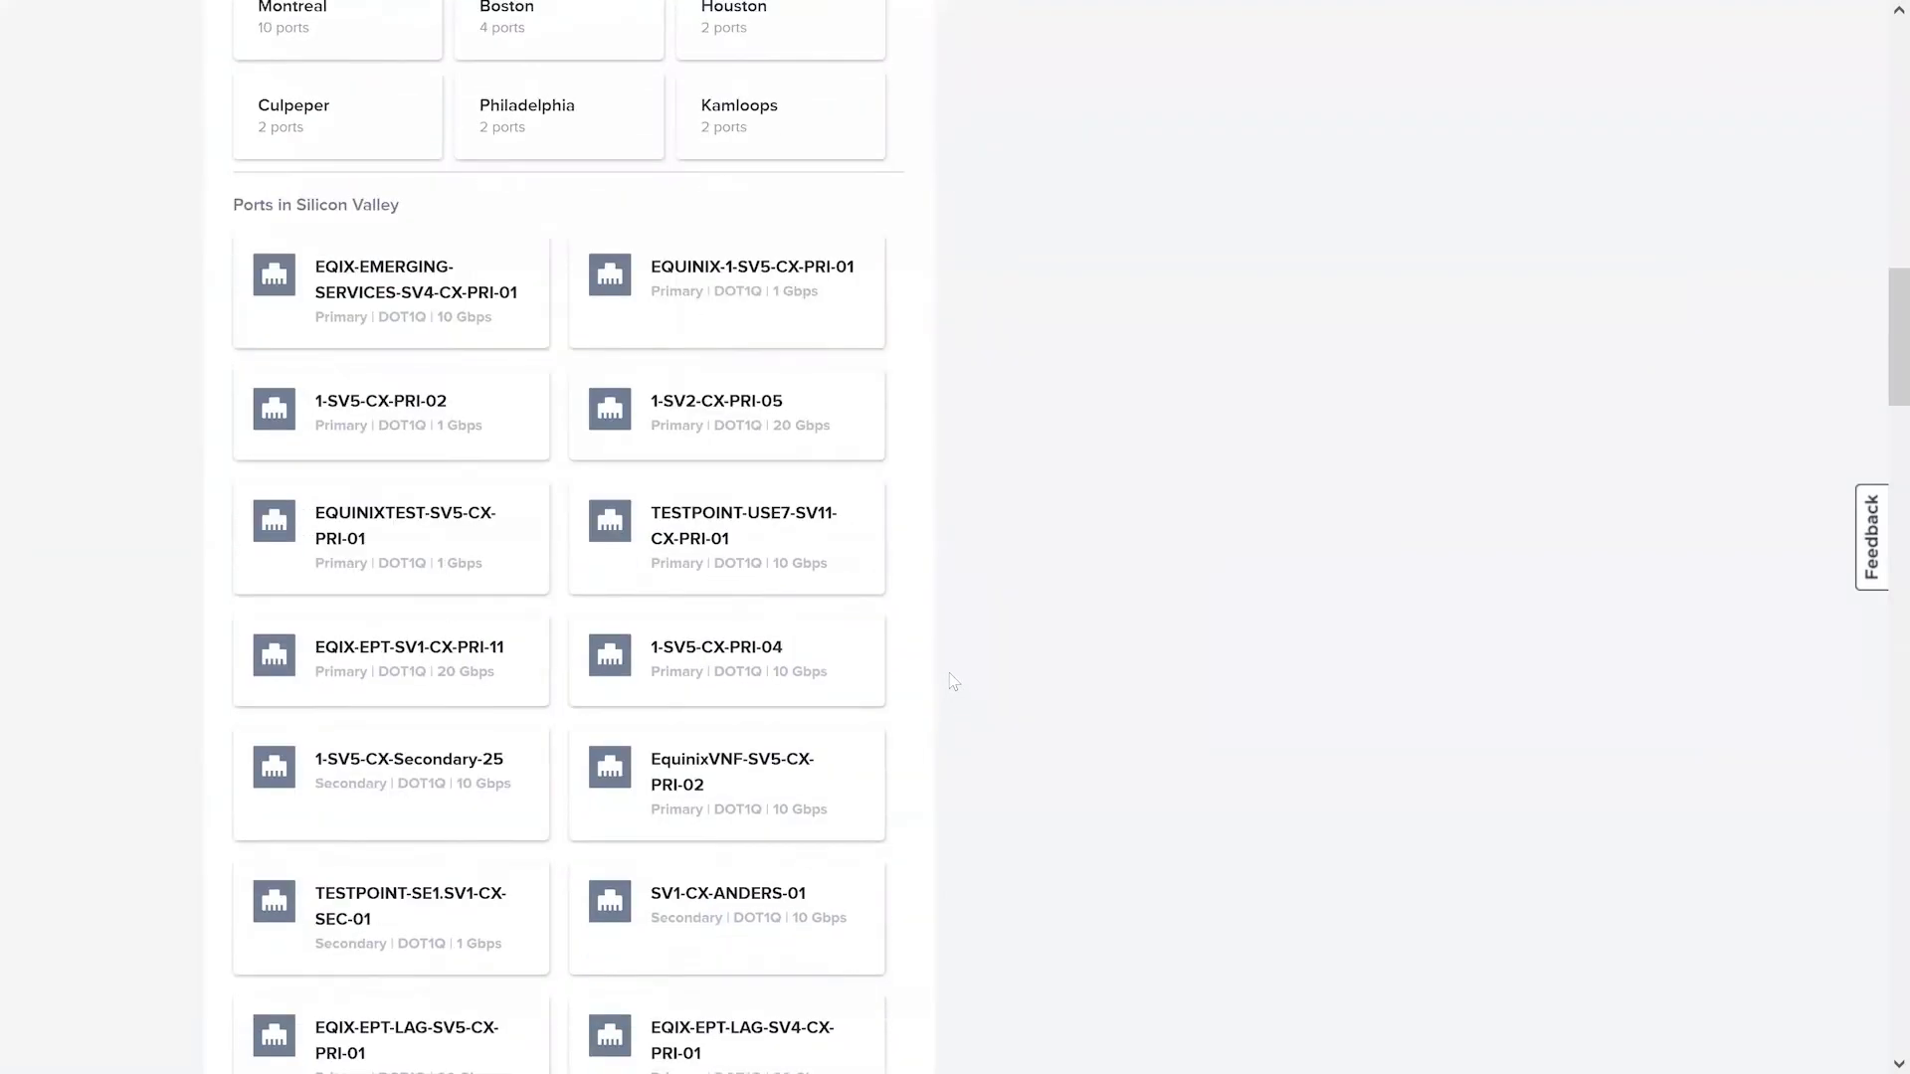
click(860, 552)
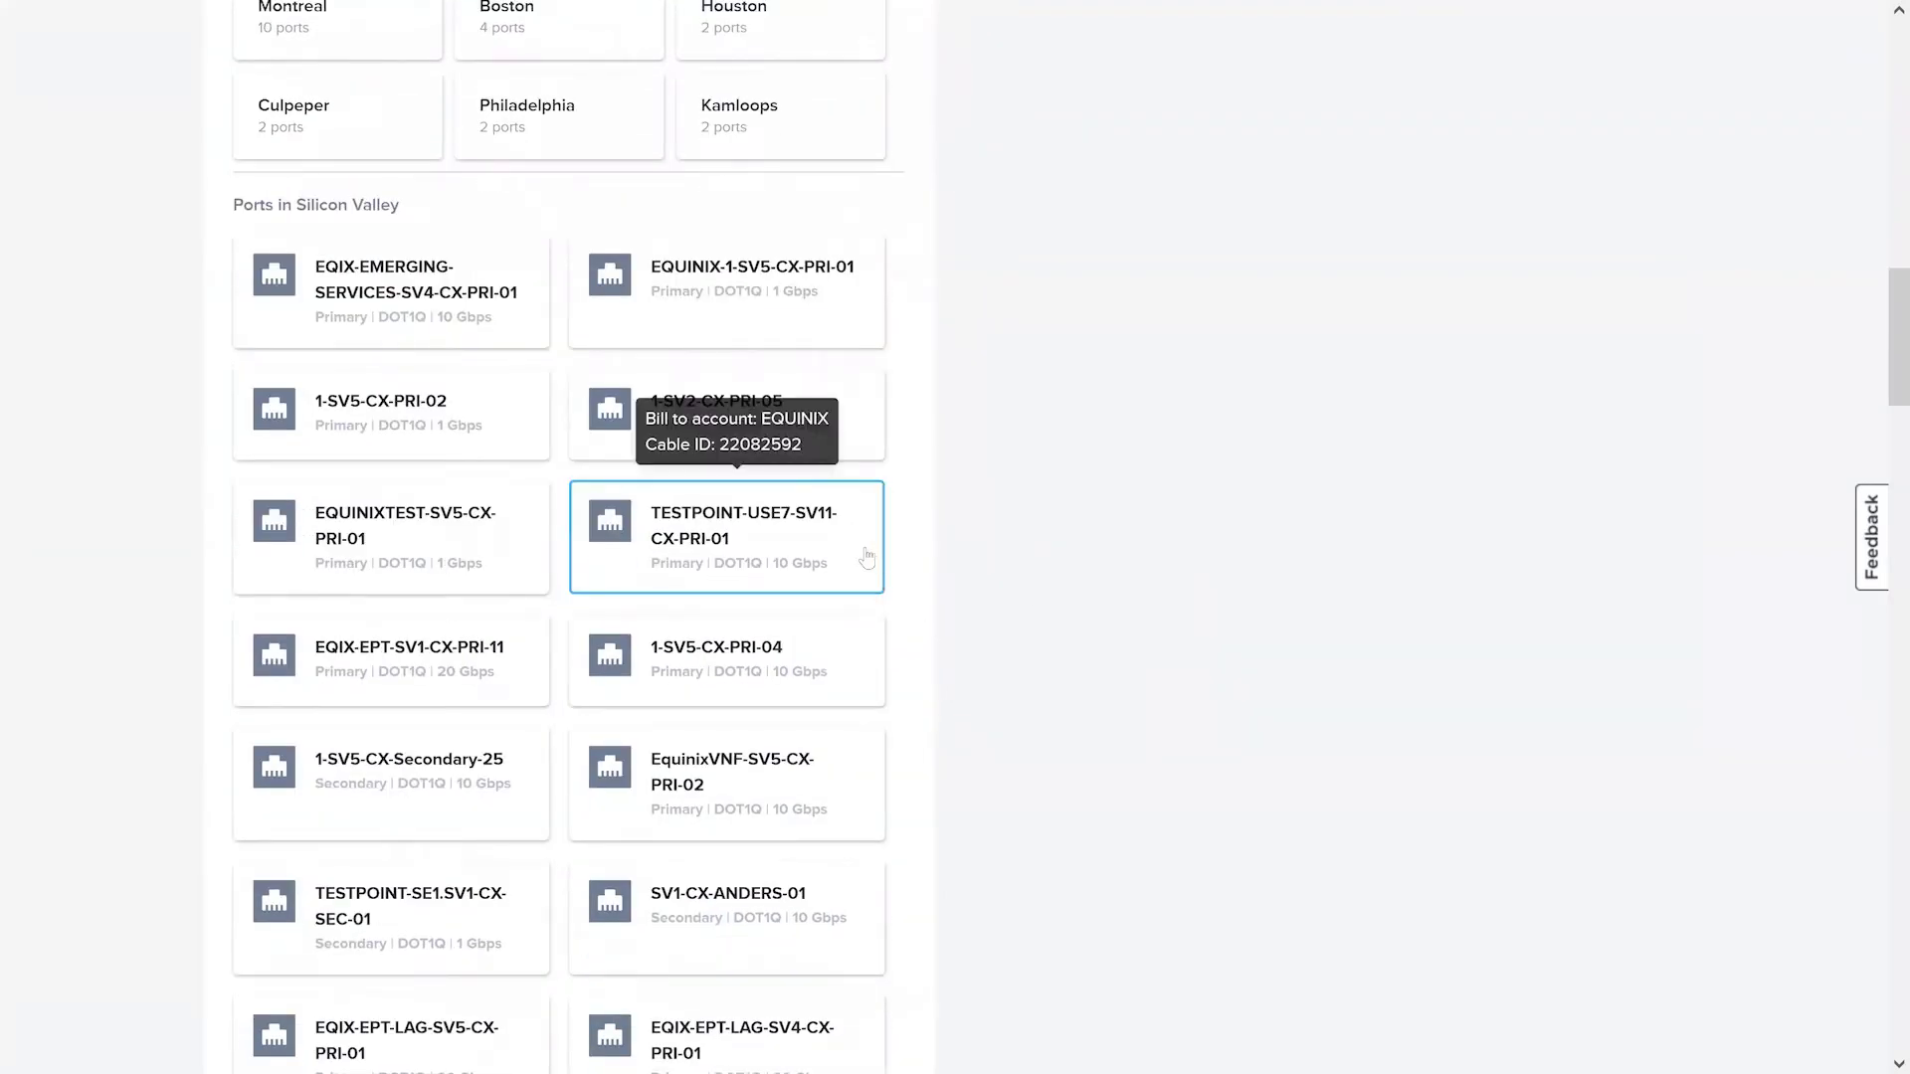
- Set the Alibaba destination to Silicon Valley and continue to connection details
scroll(1017, 508, up, 12)
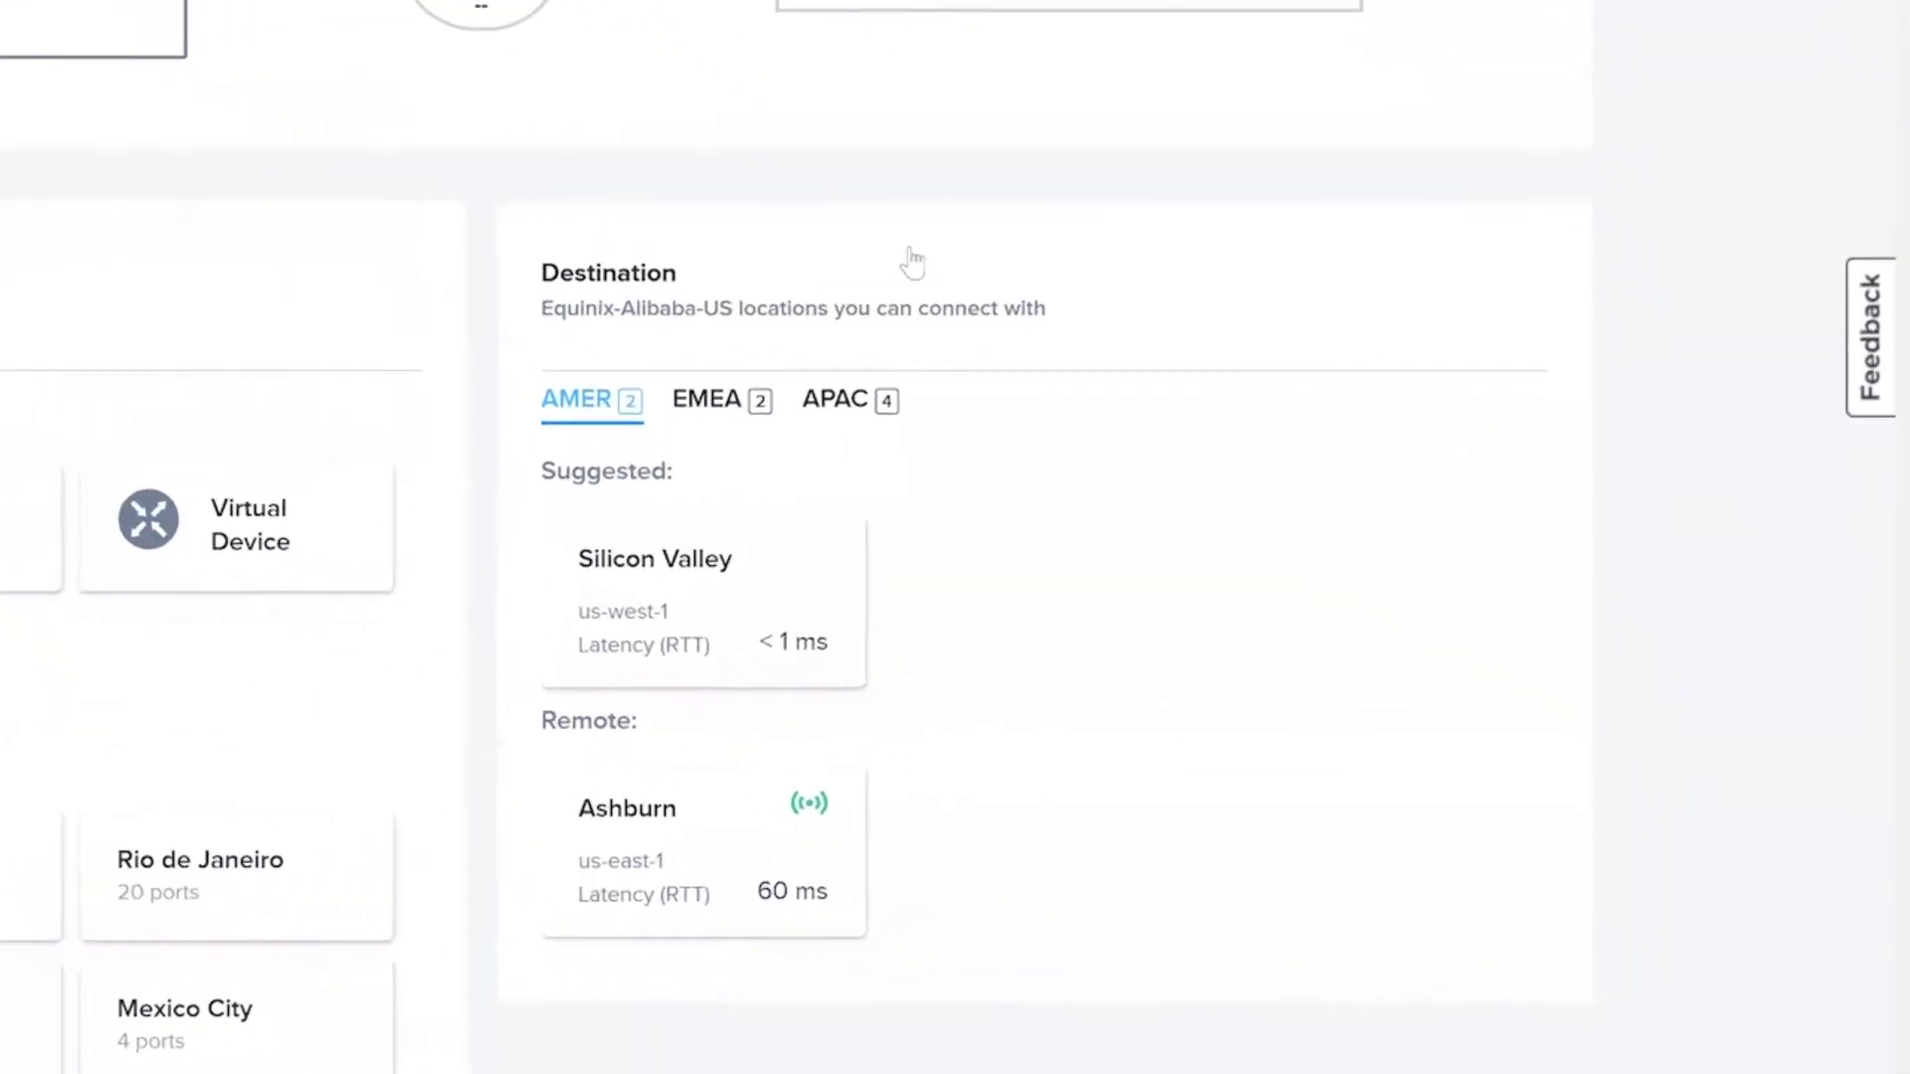
scroll(912, 262, down, 3)
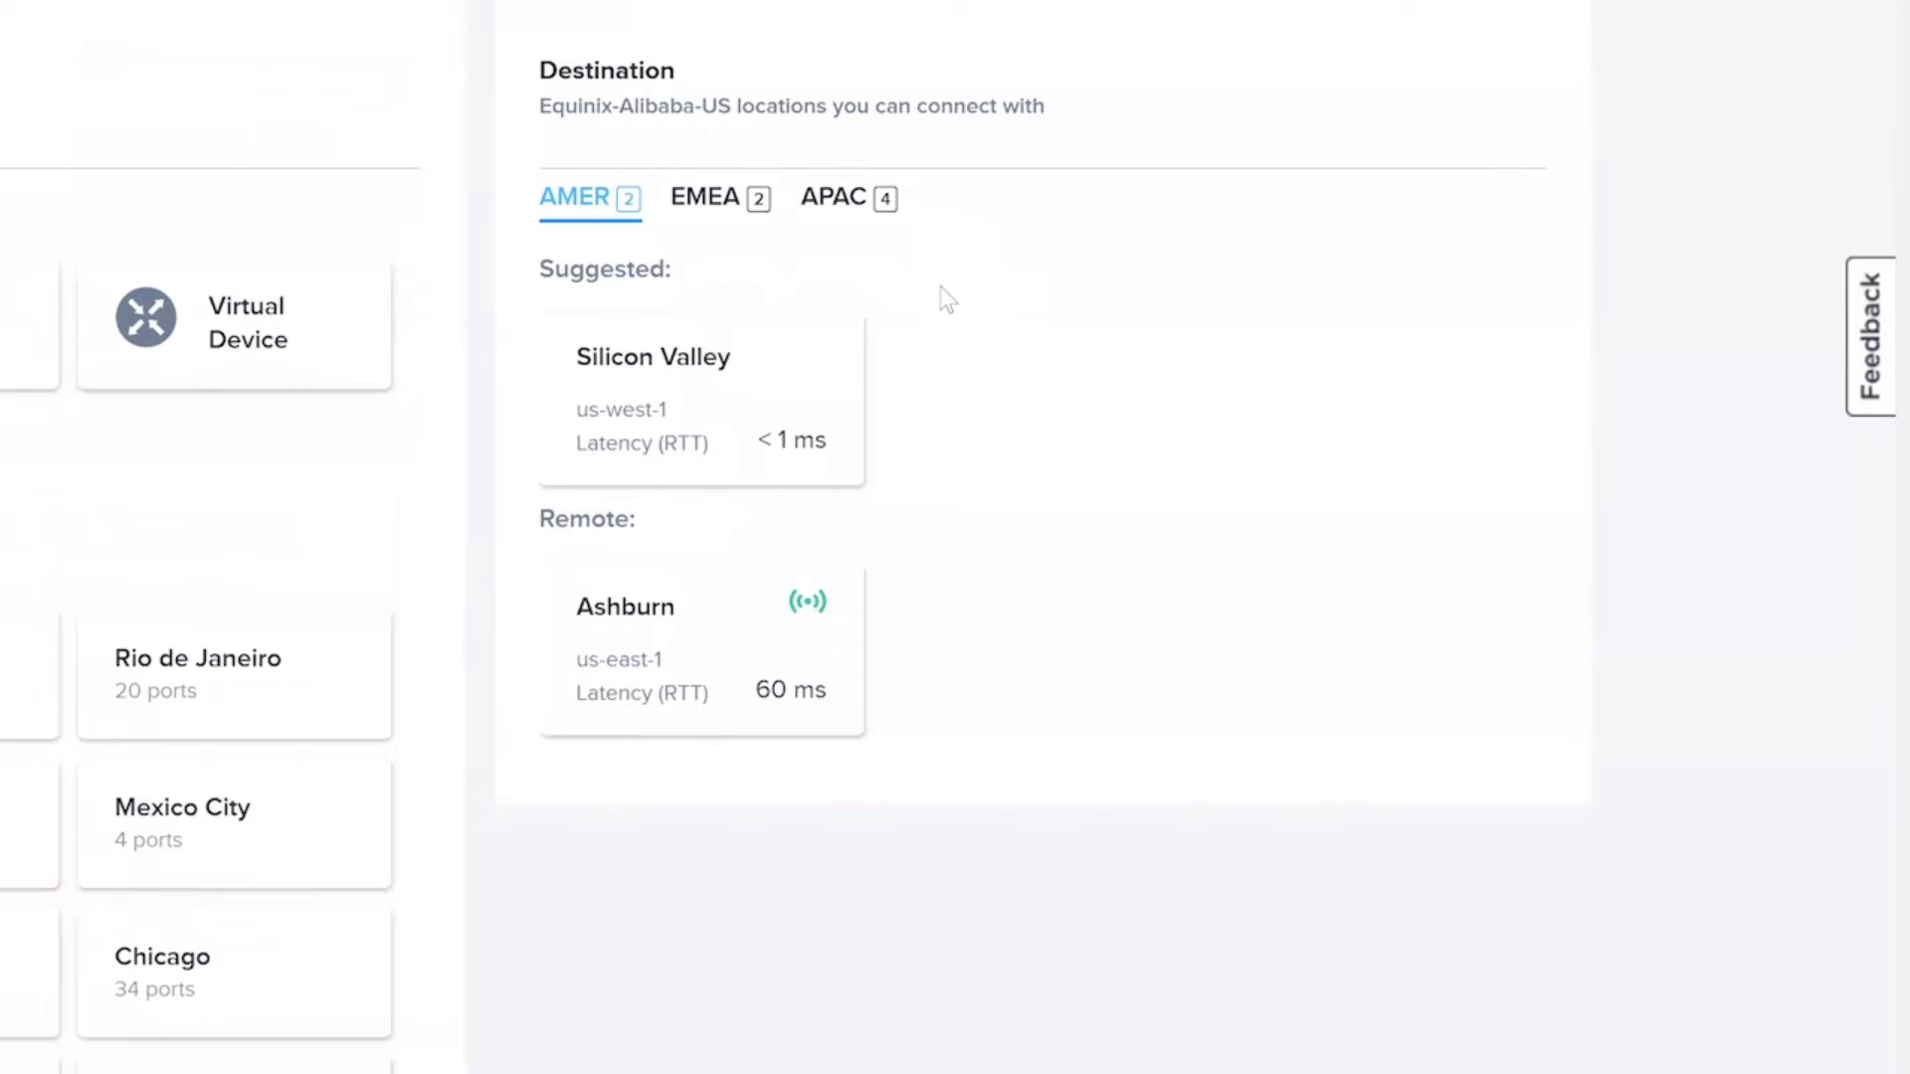
click(797, 388)
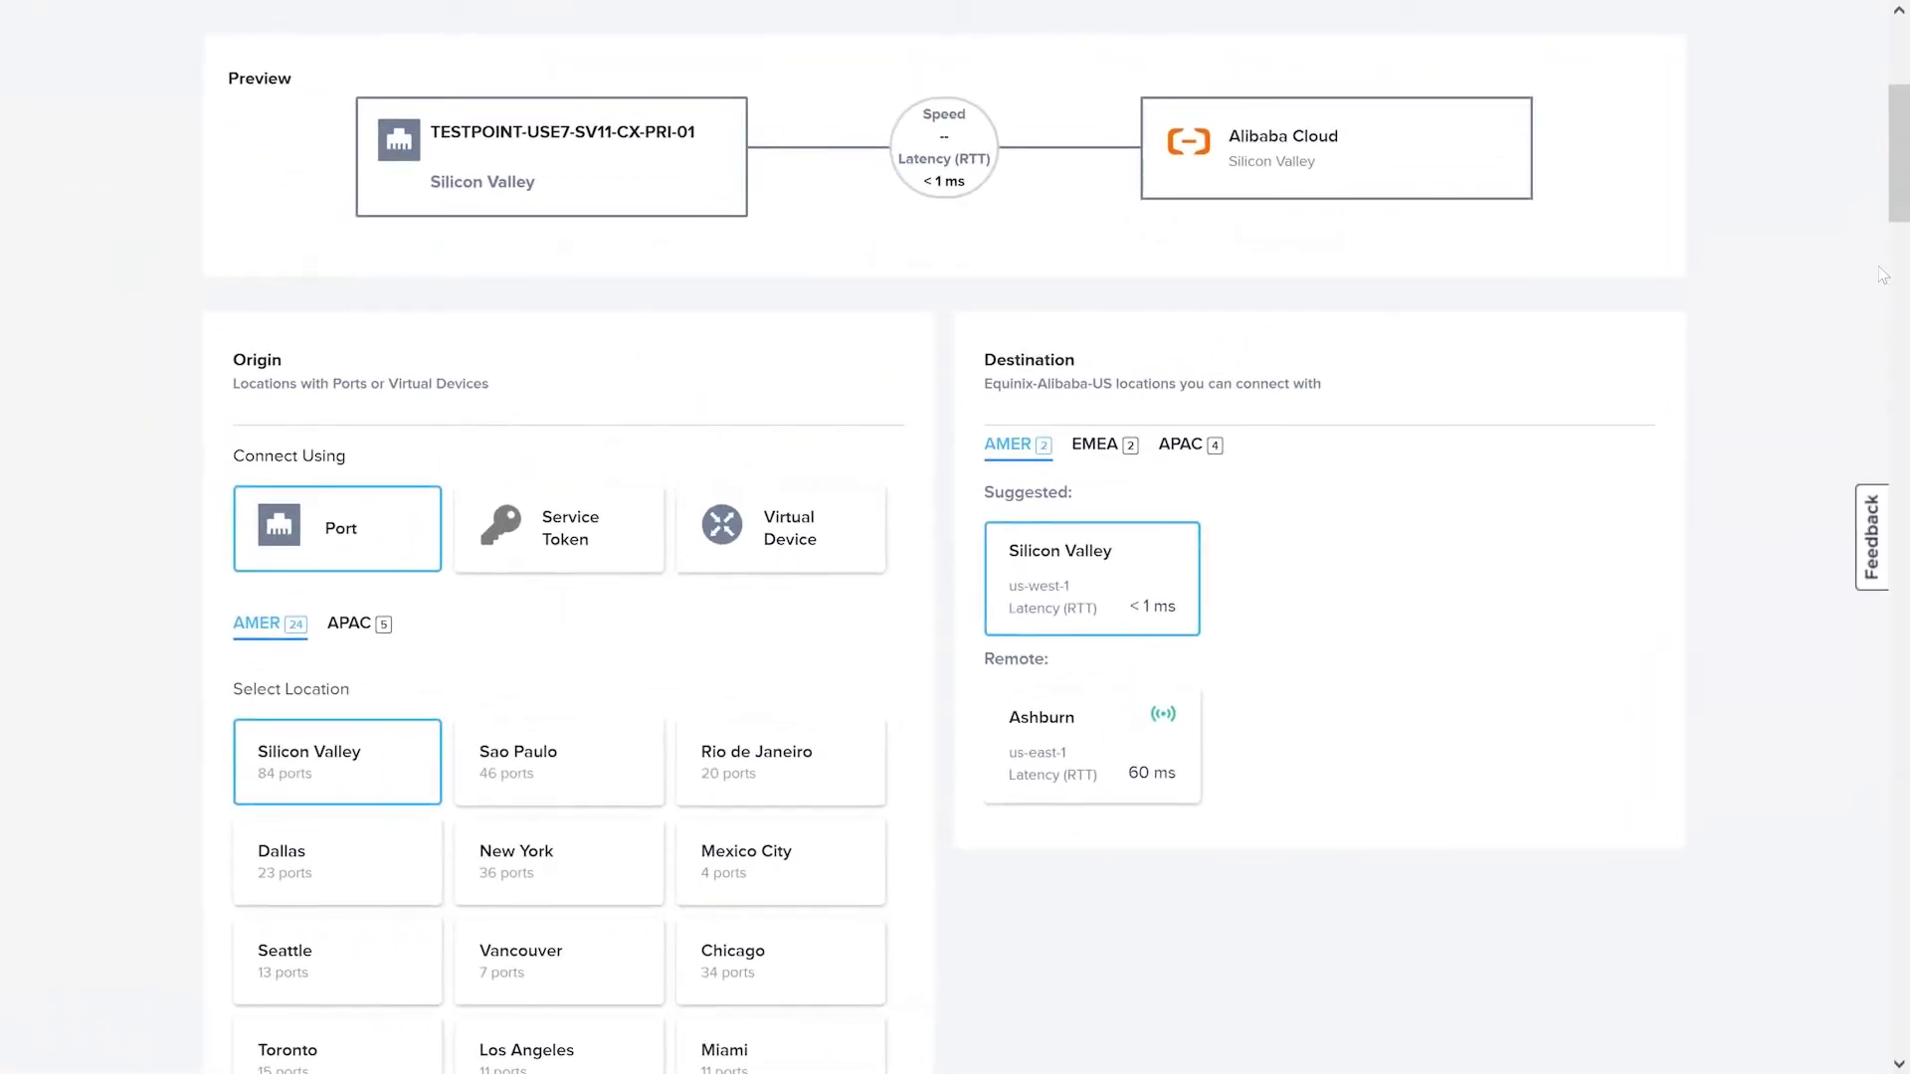
scroll(1883, 298, down, 13)
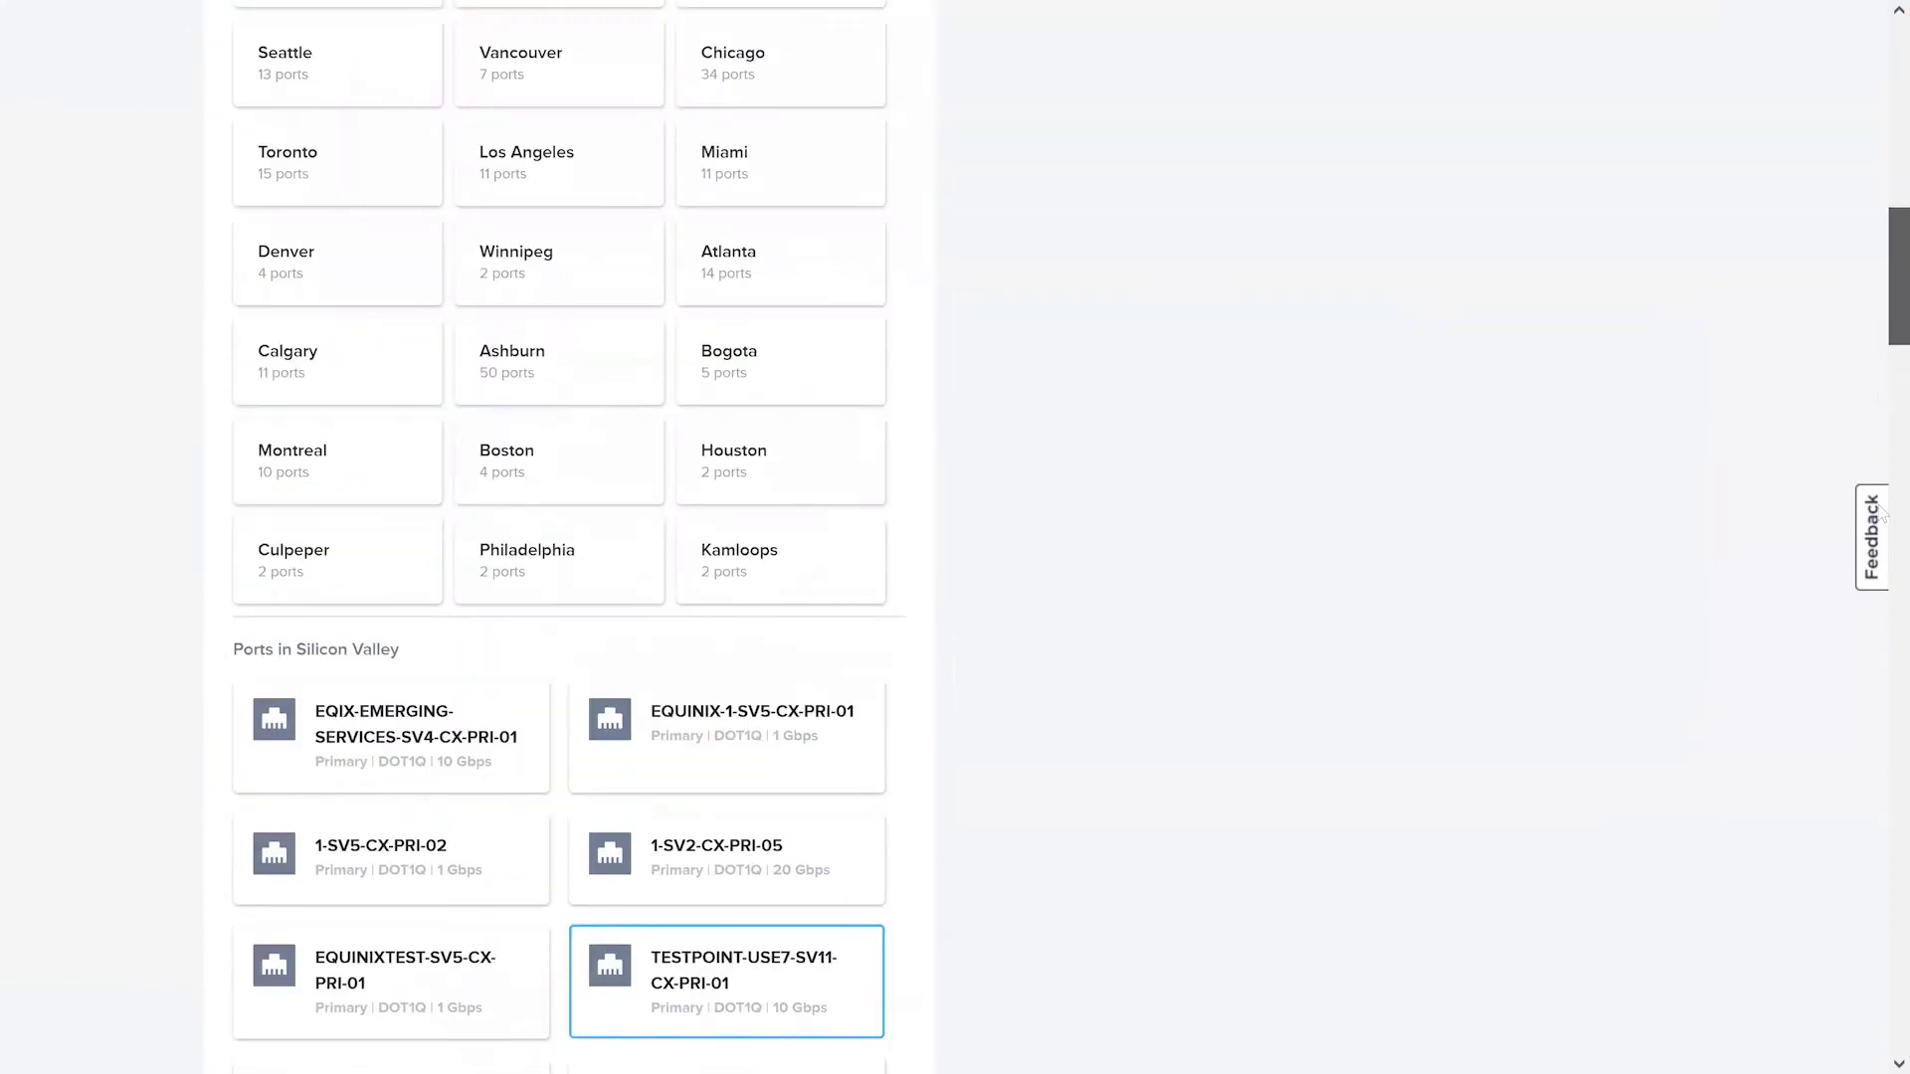
scroll(1883, 514, down, 20)
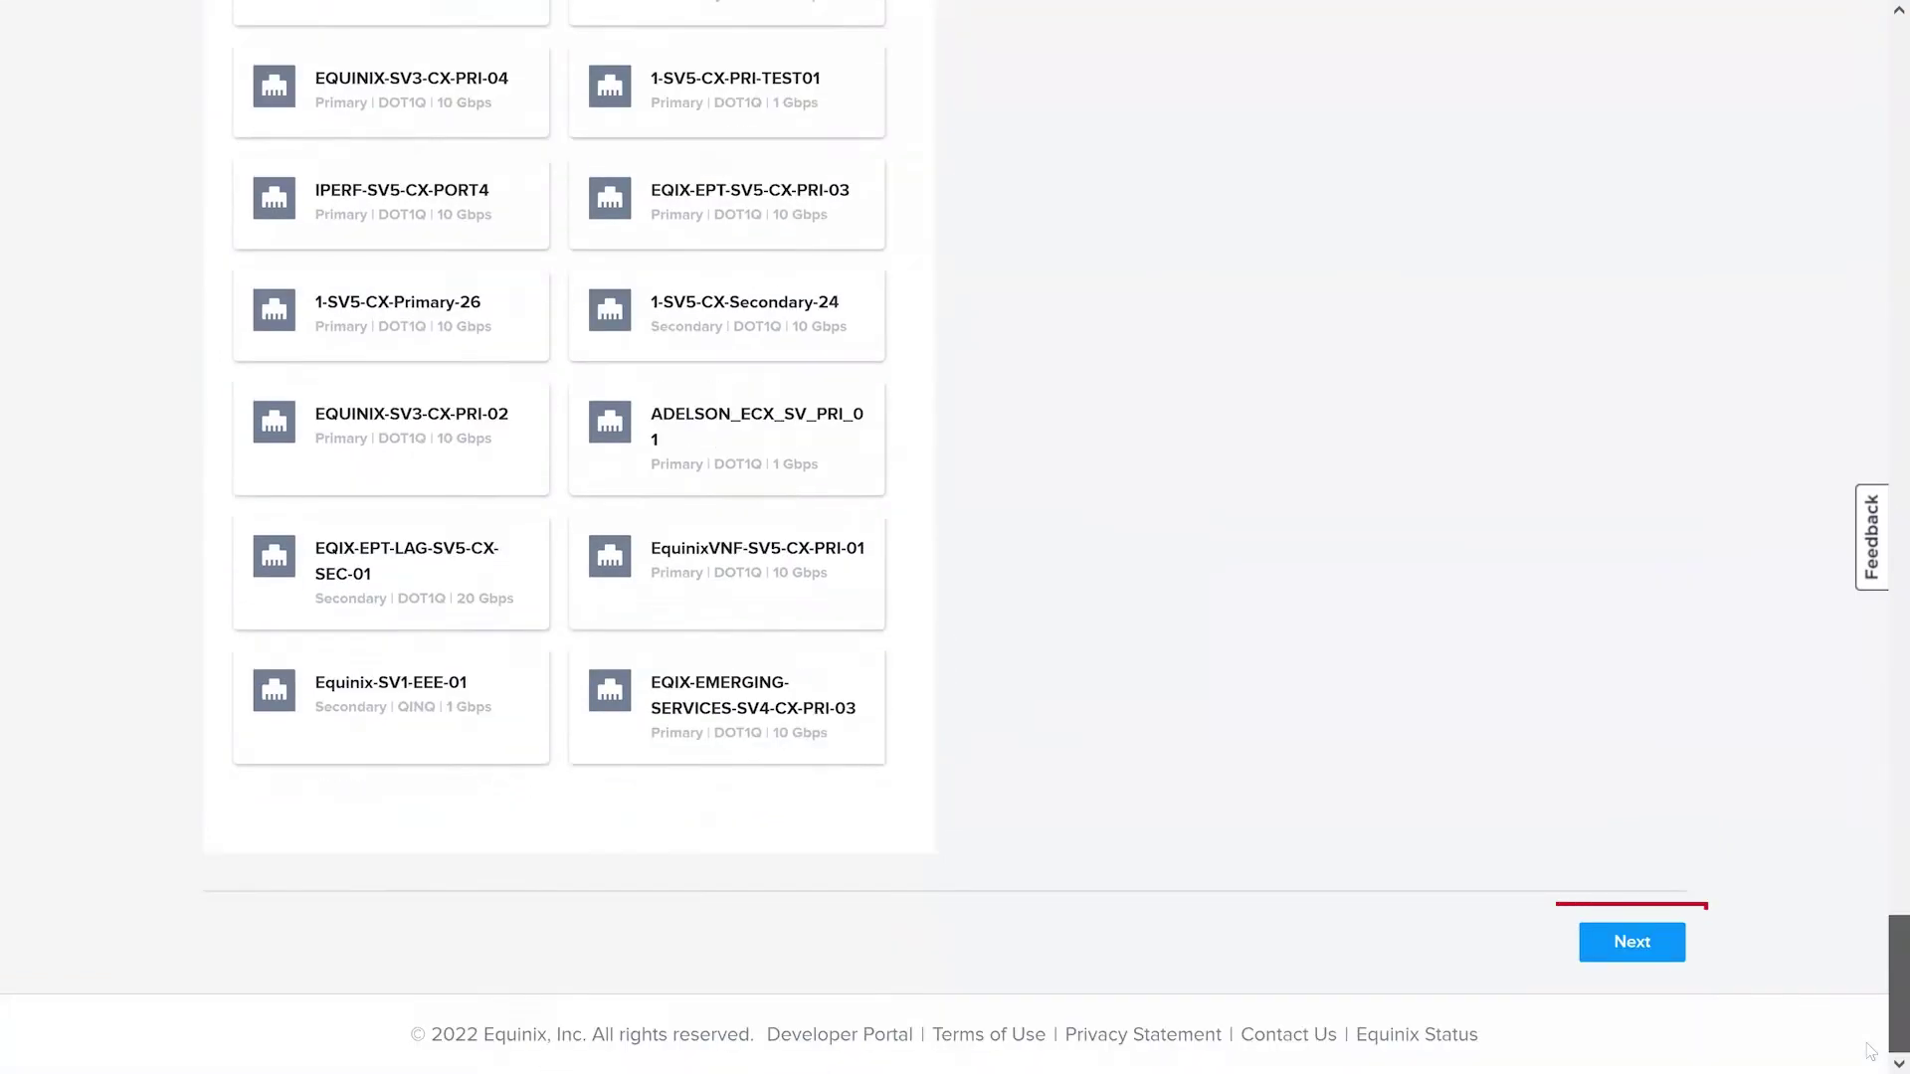
click(1631, 943)
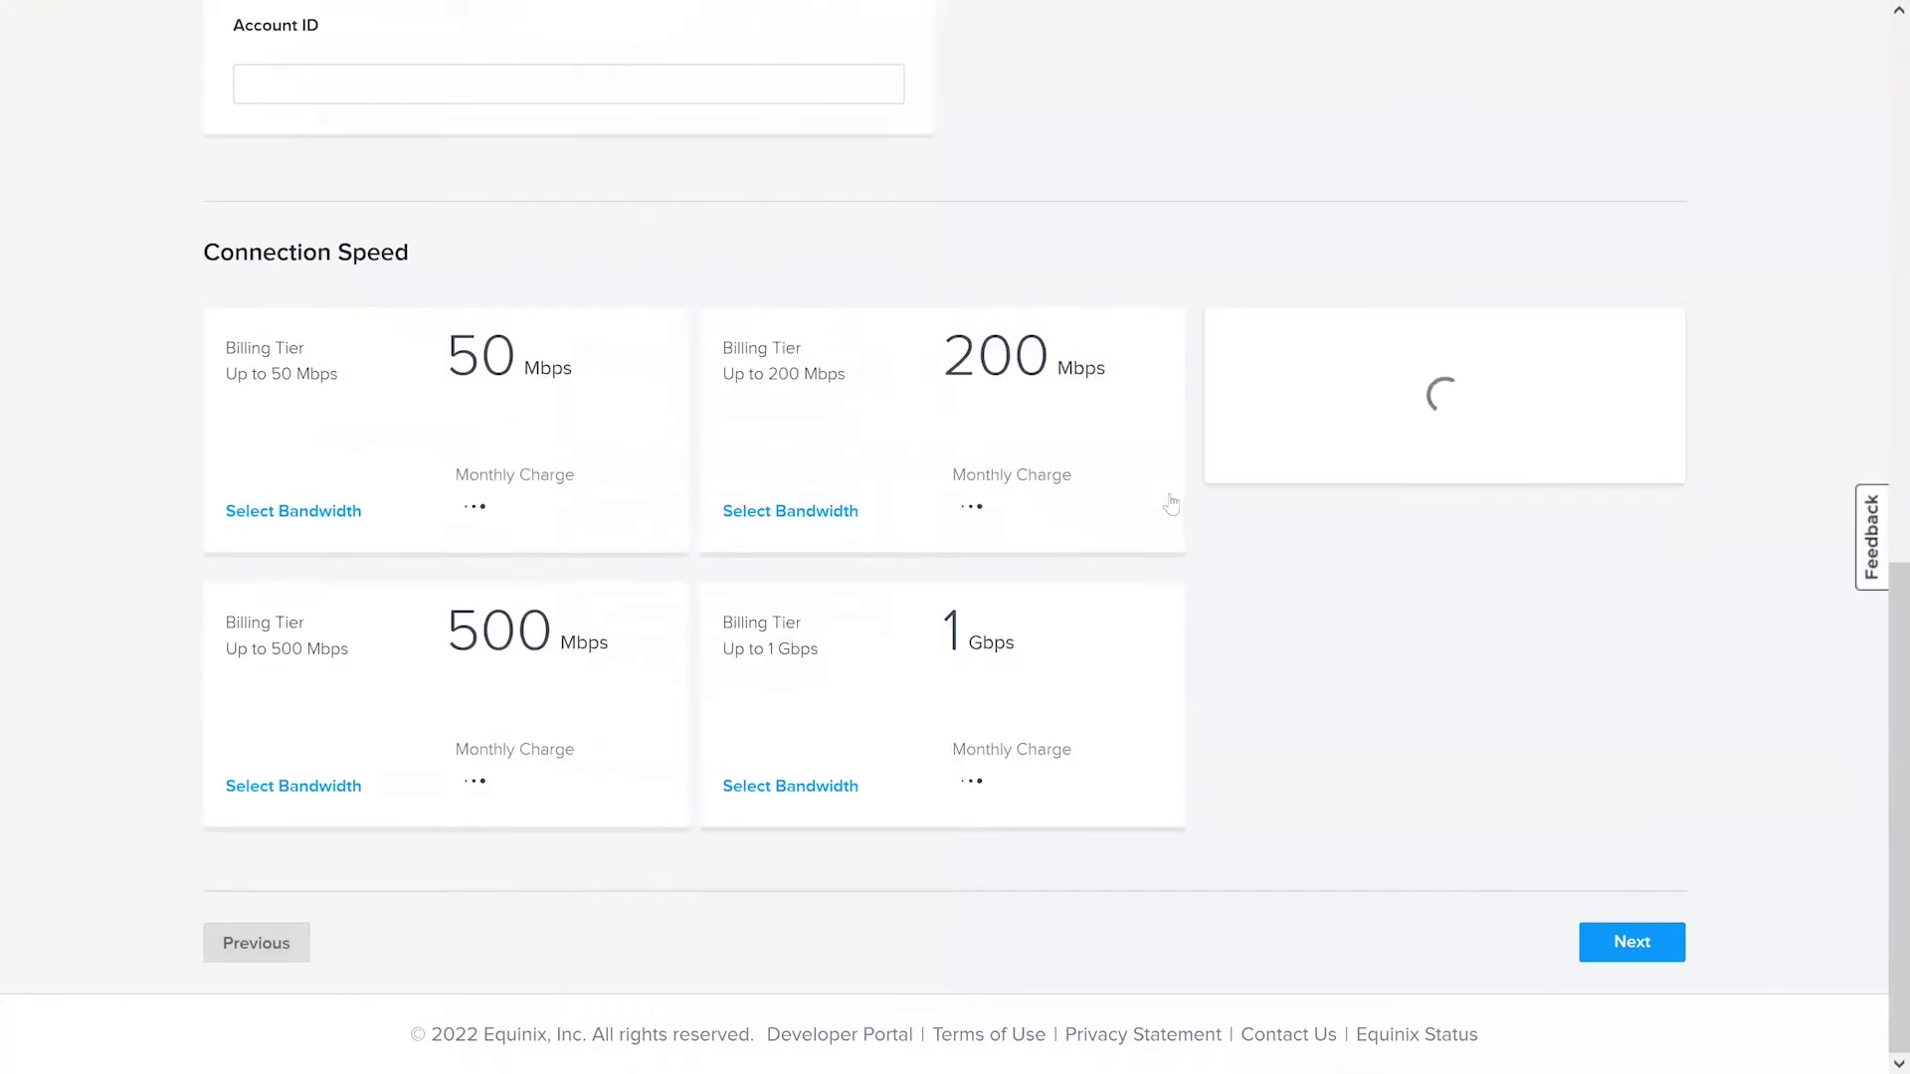
- Name the connection Example-Alibaba-Connect and give it VLAN ID 2508
scroll(1094, 504, up, 8)
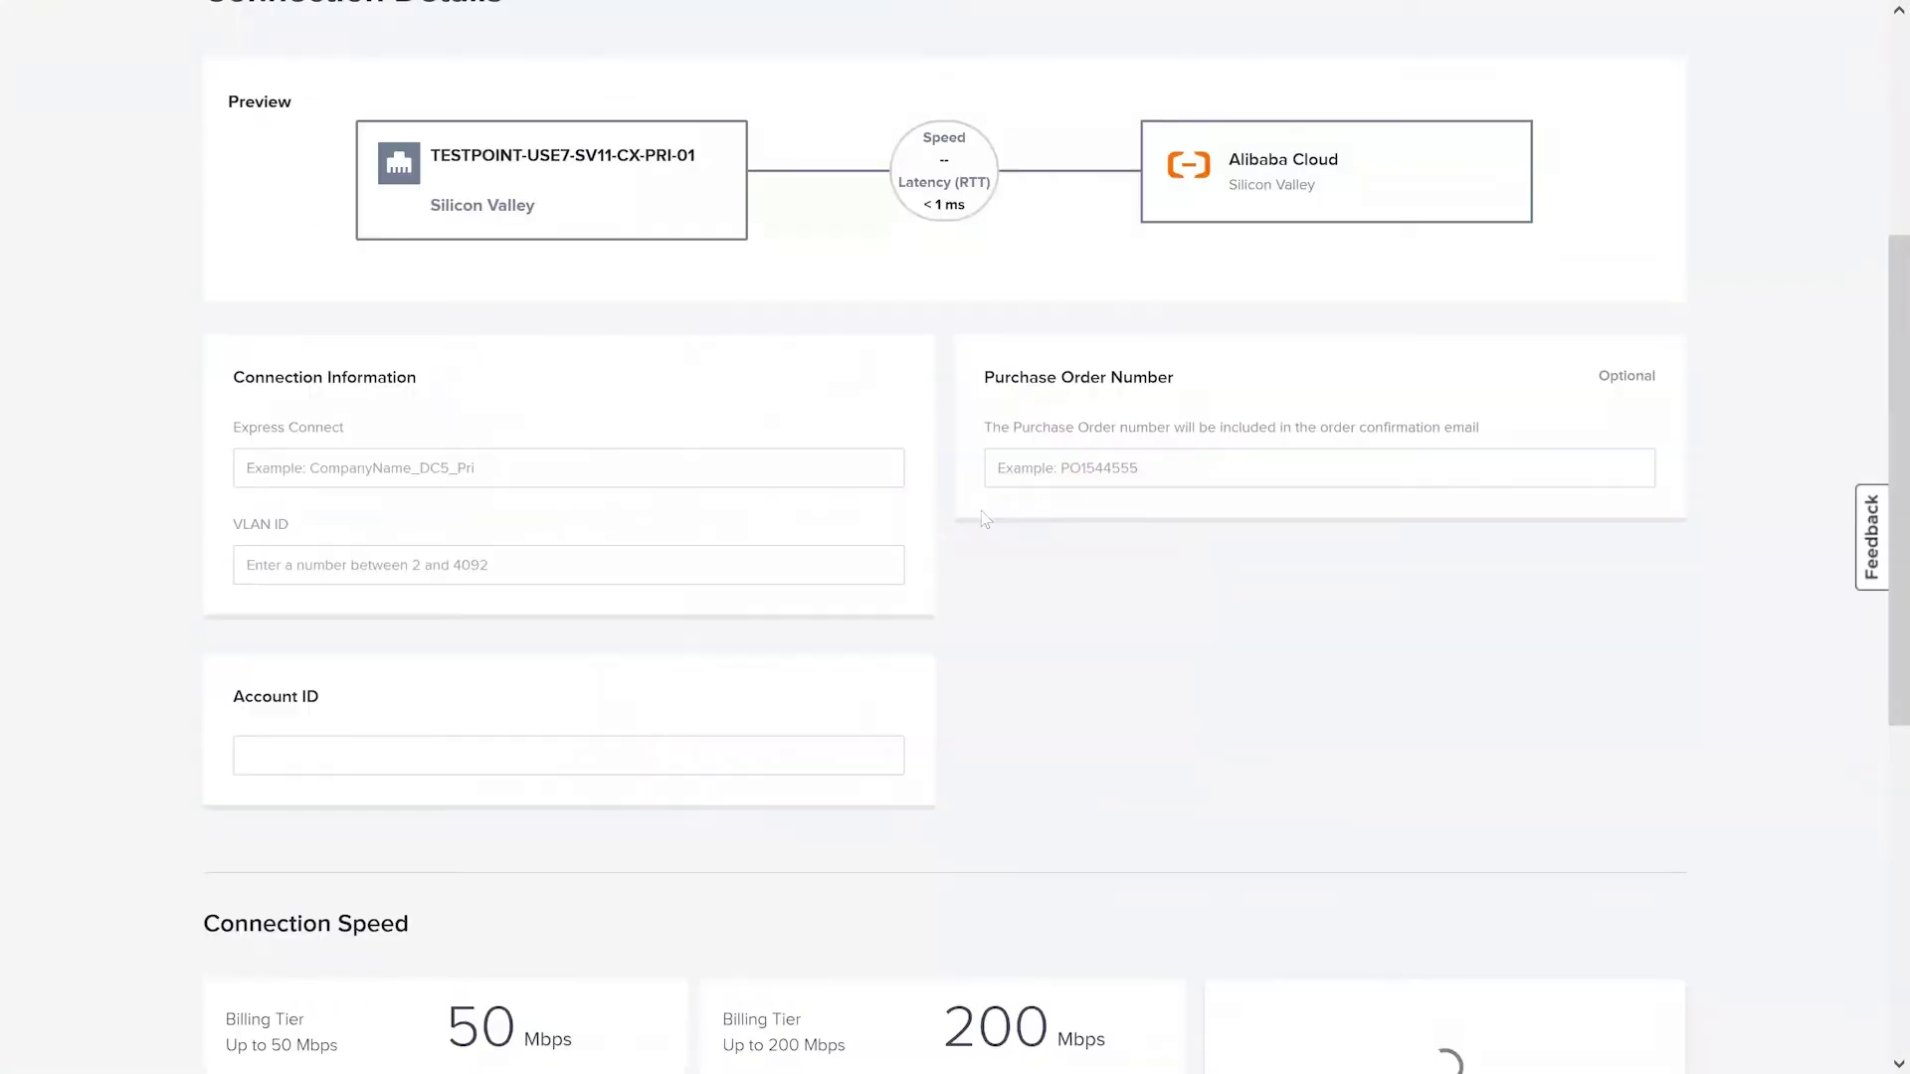
click(565, 474)
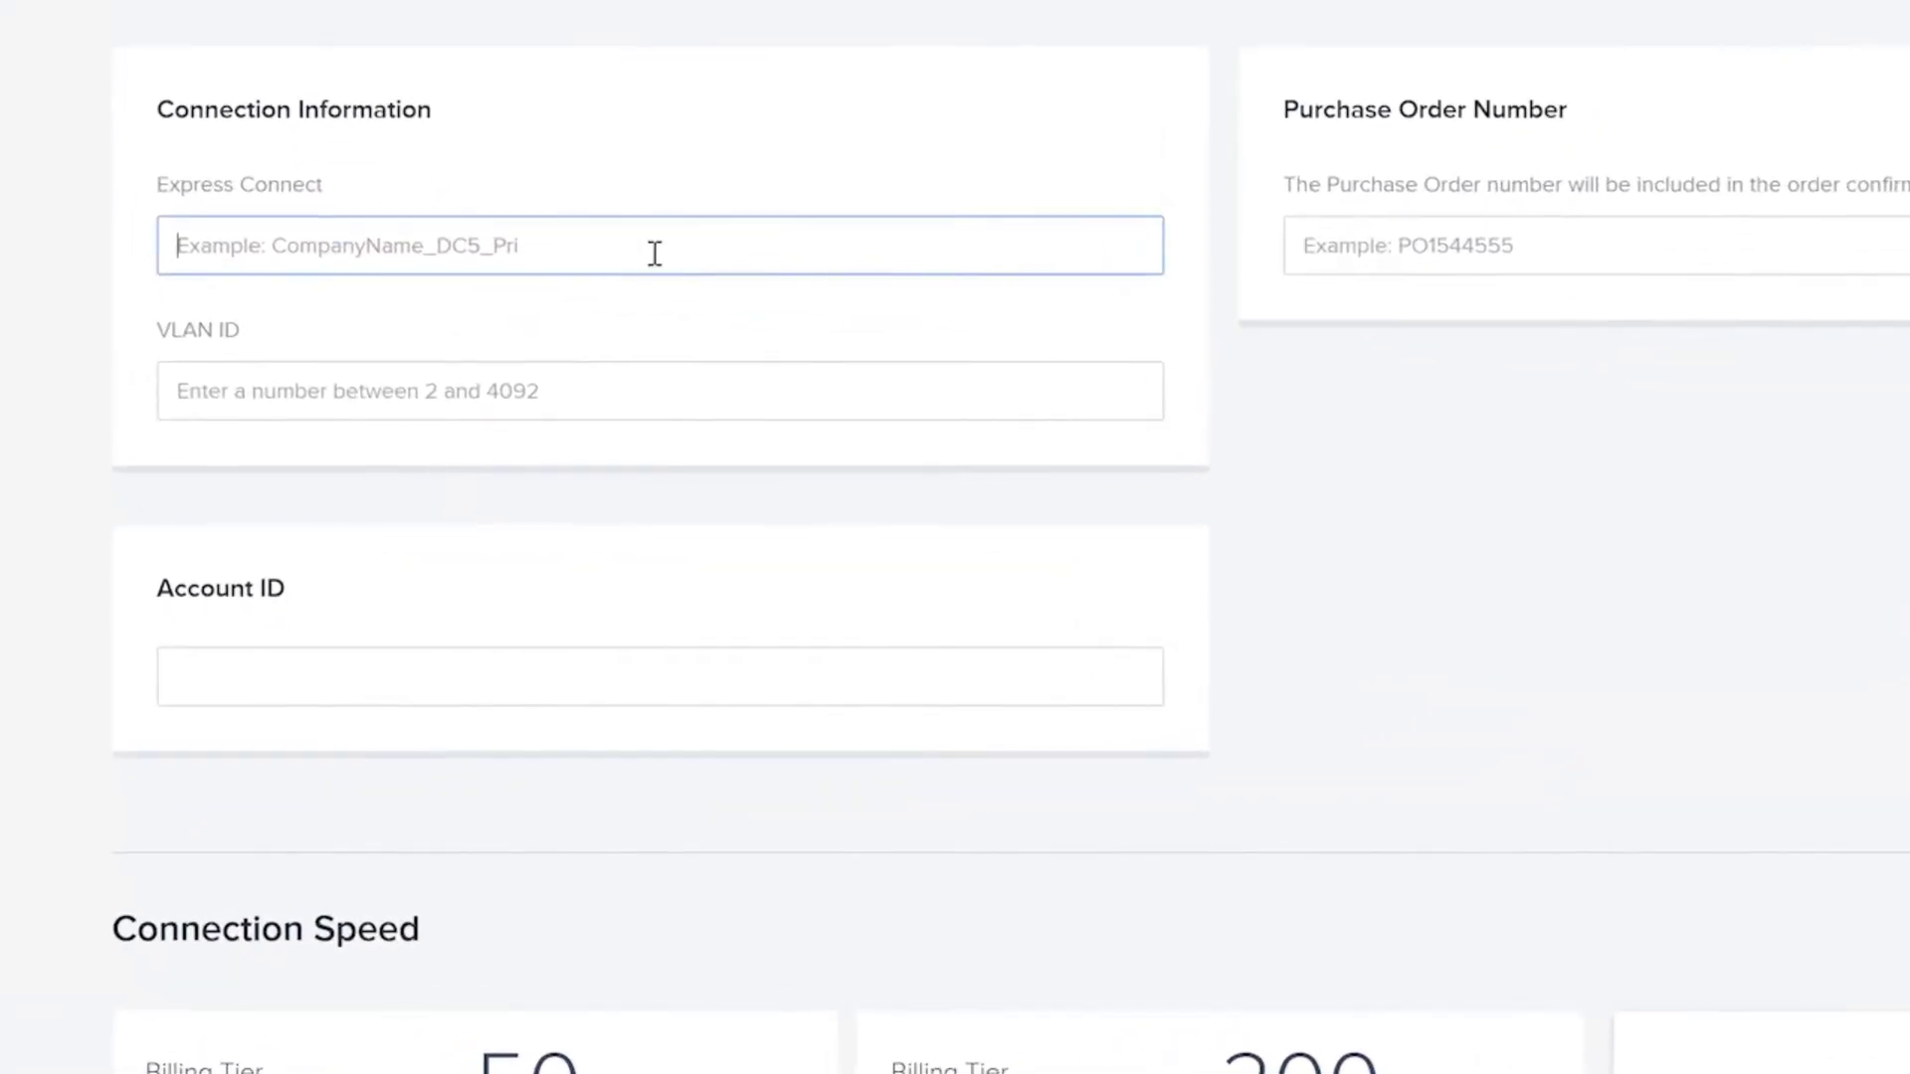
text(Example-Alib)
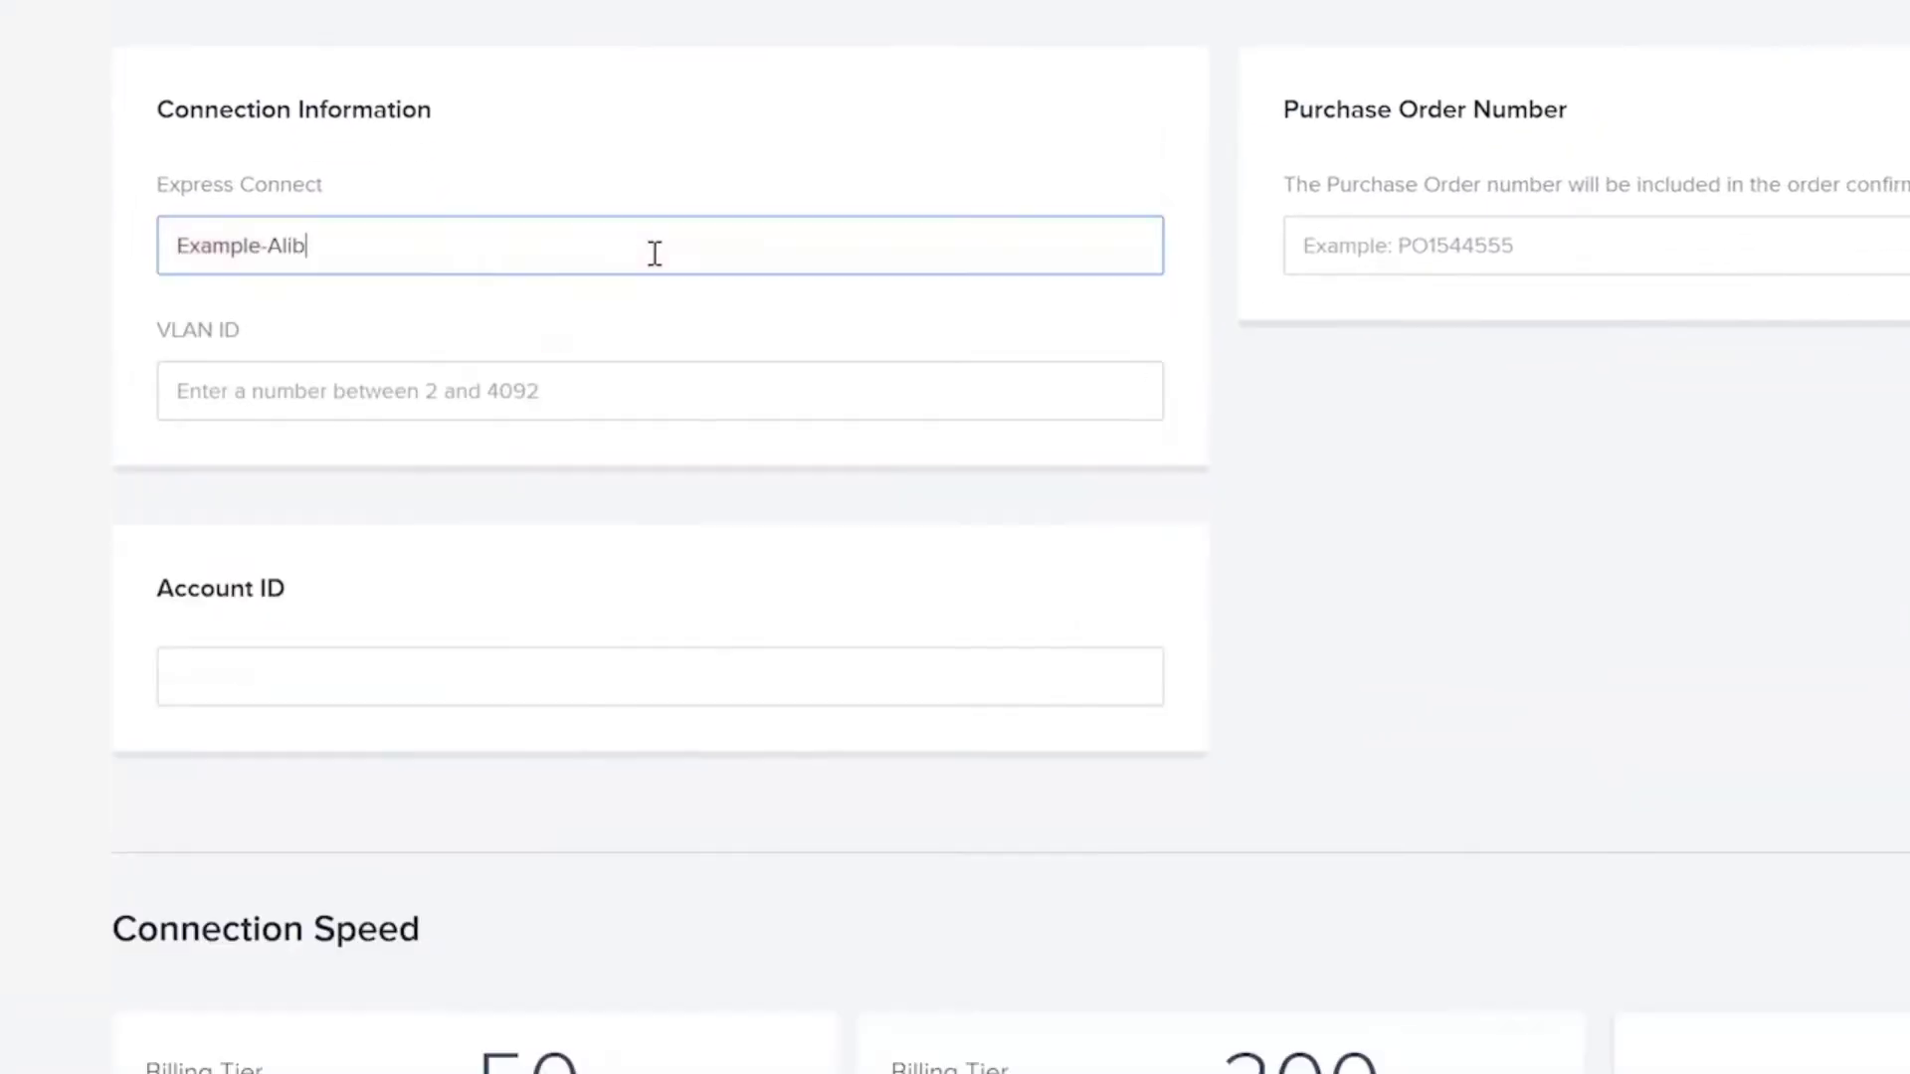
text(aba-Connection)
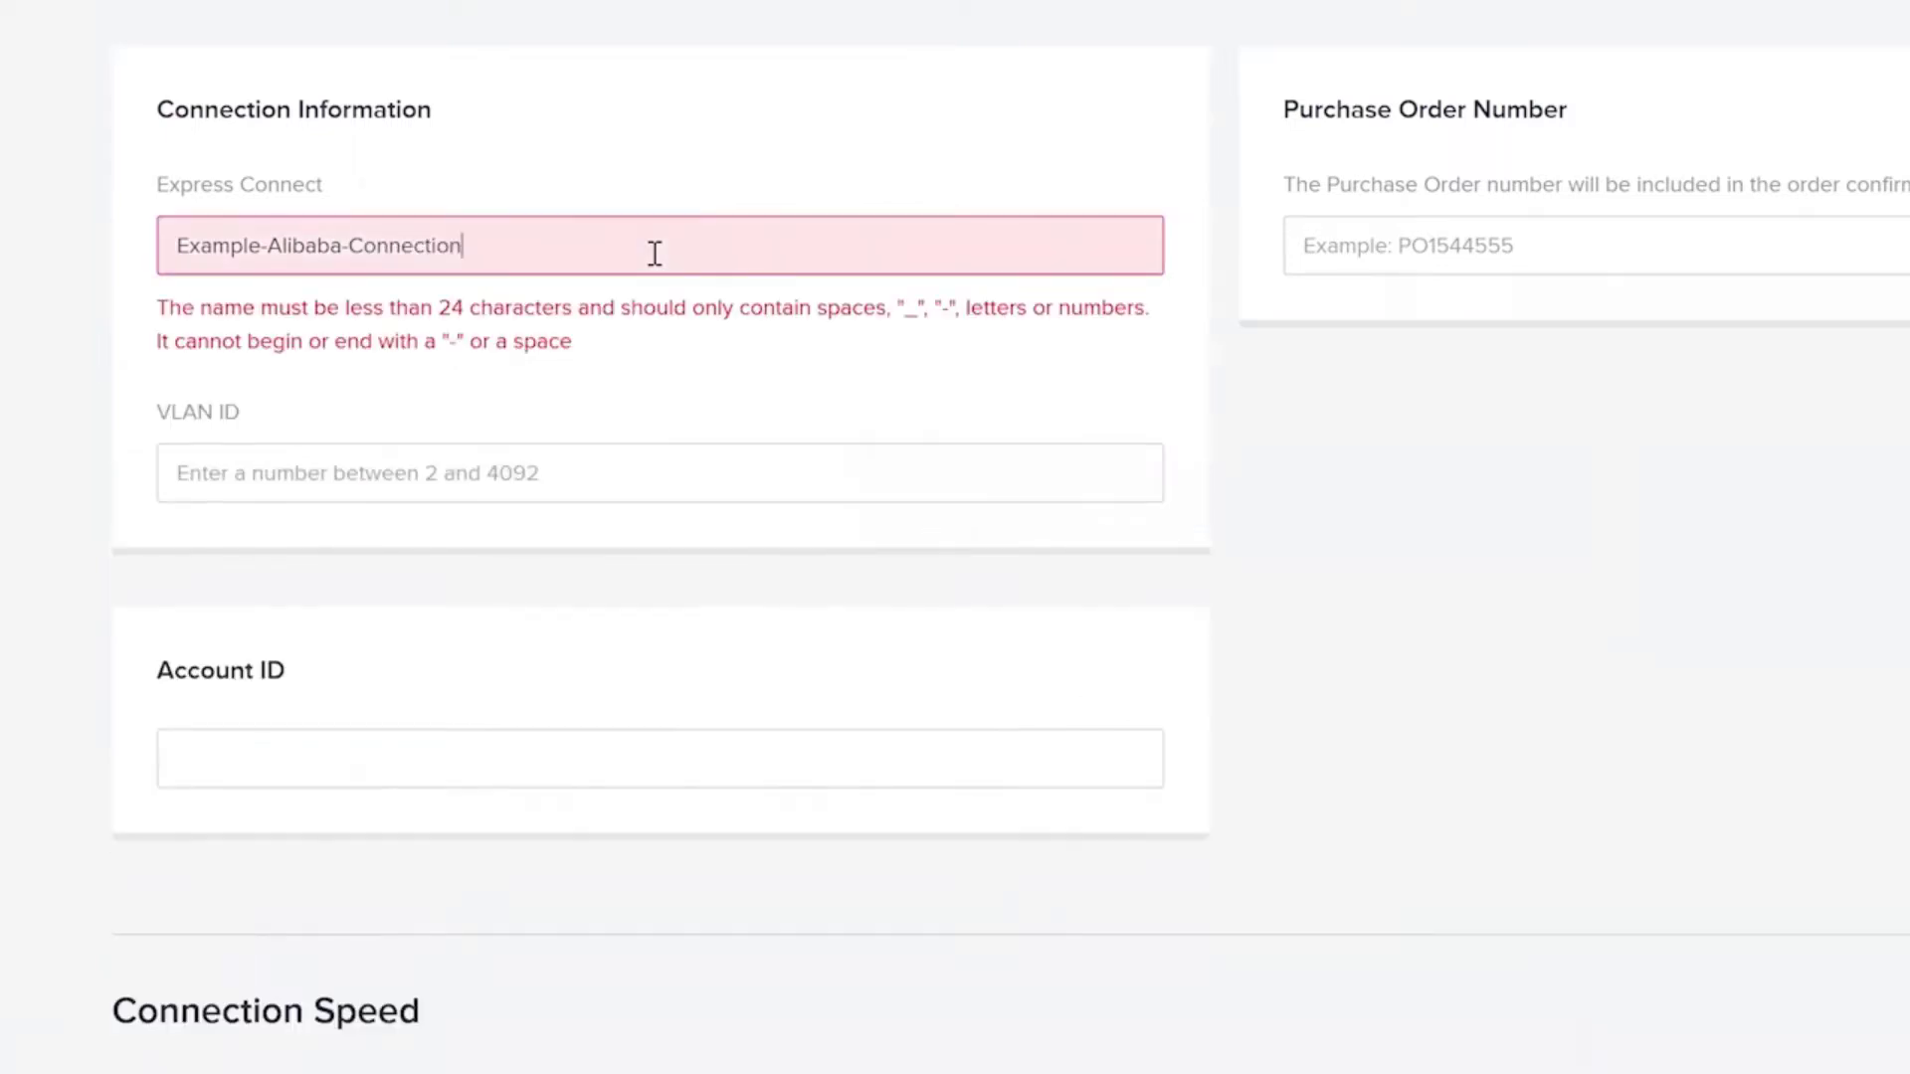
key(BackSpace)
key(BackSpace)
key(BackSpace)
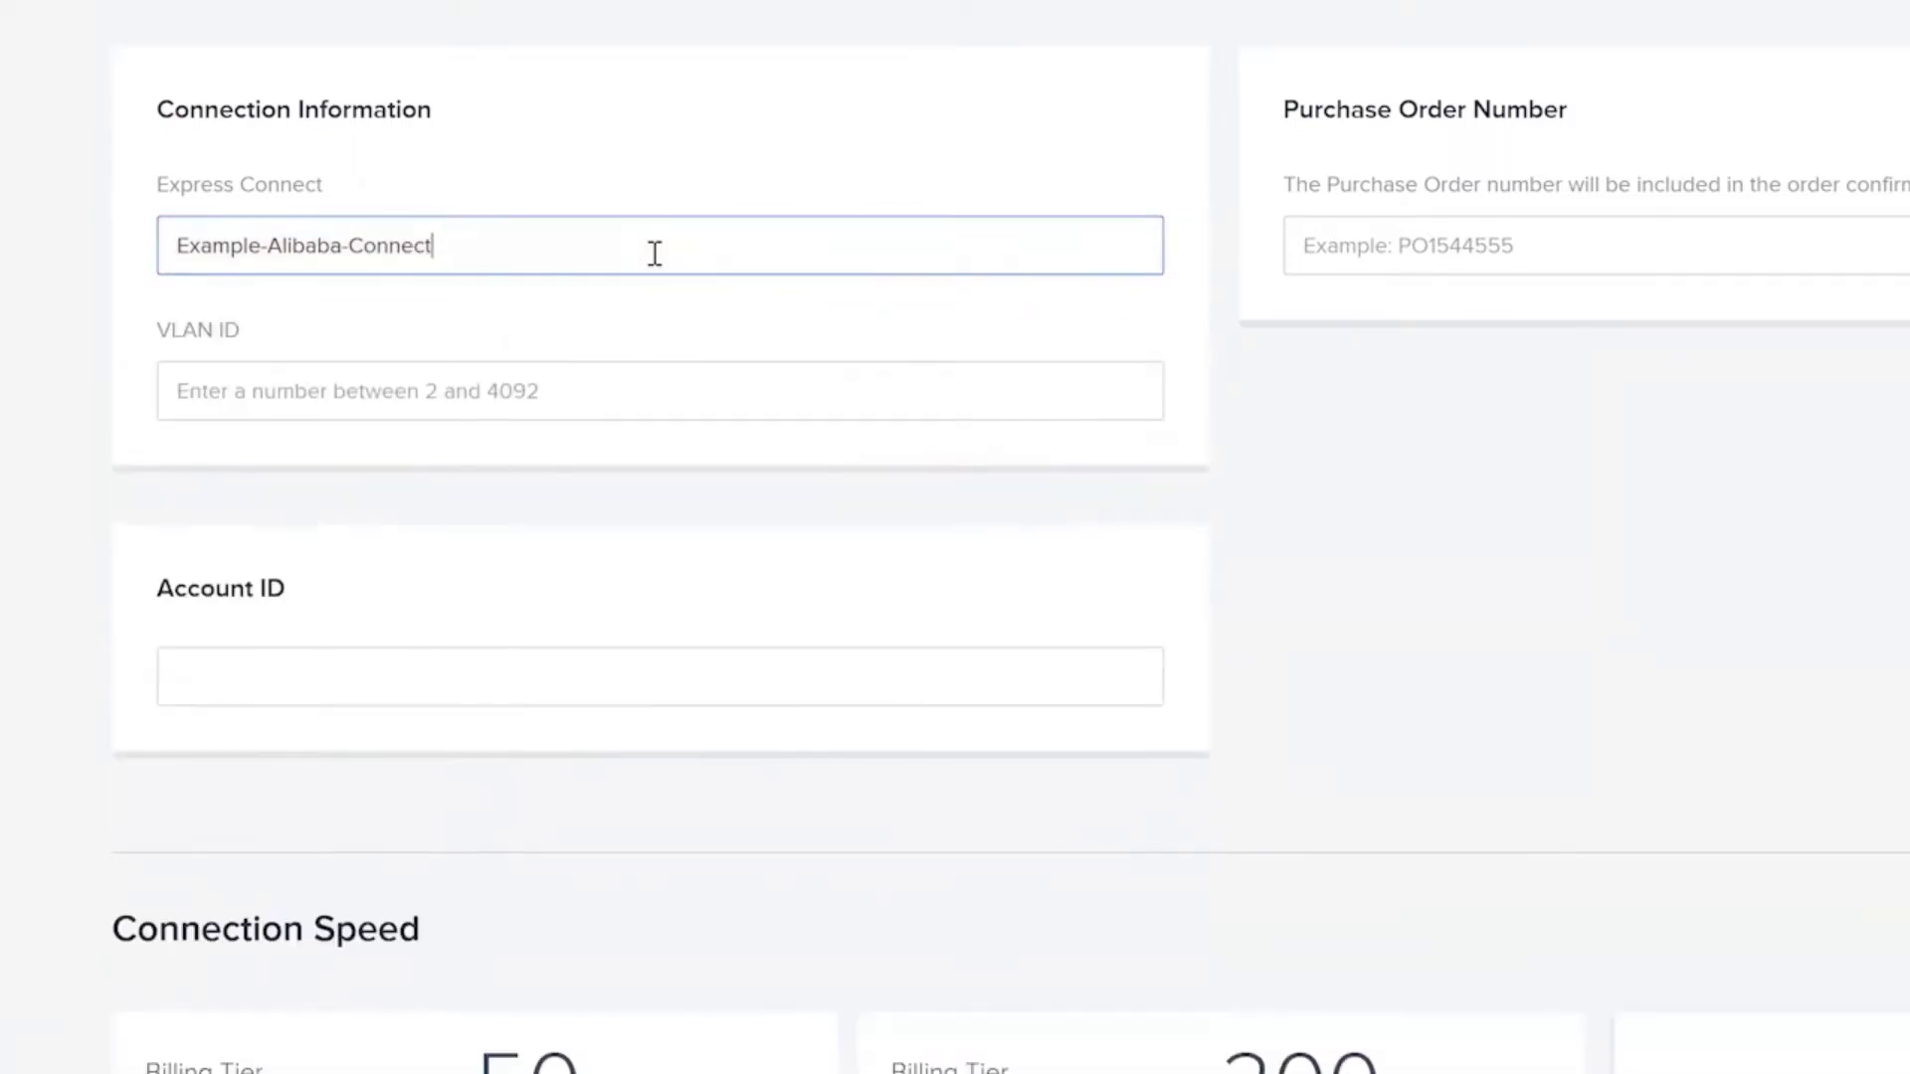
click(476, 394)
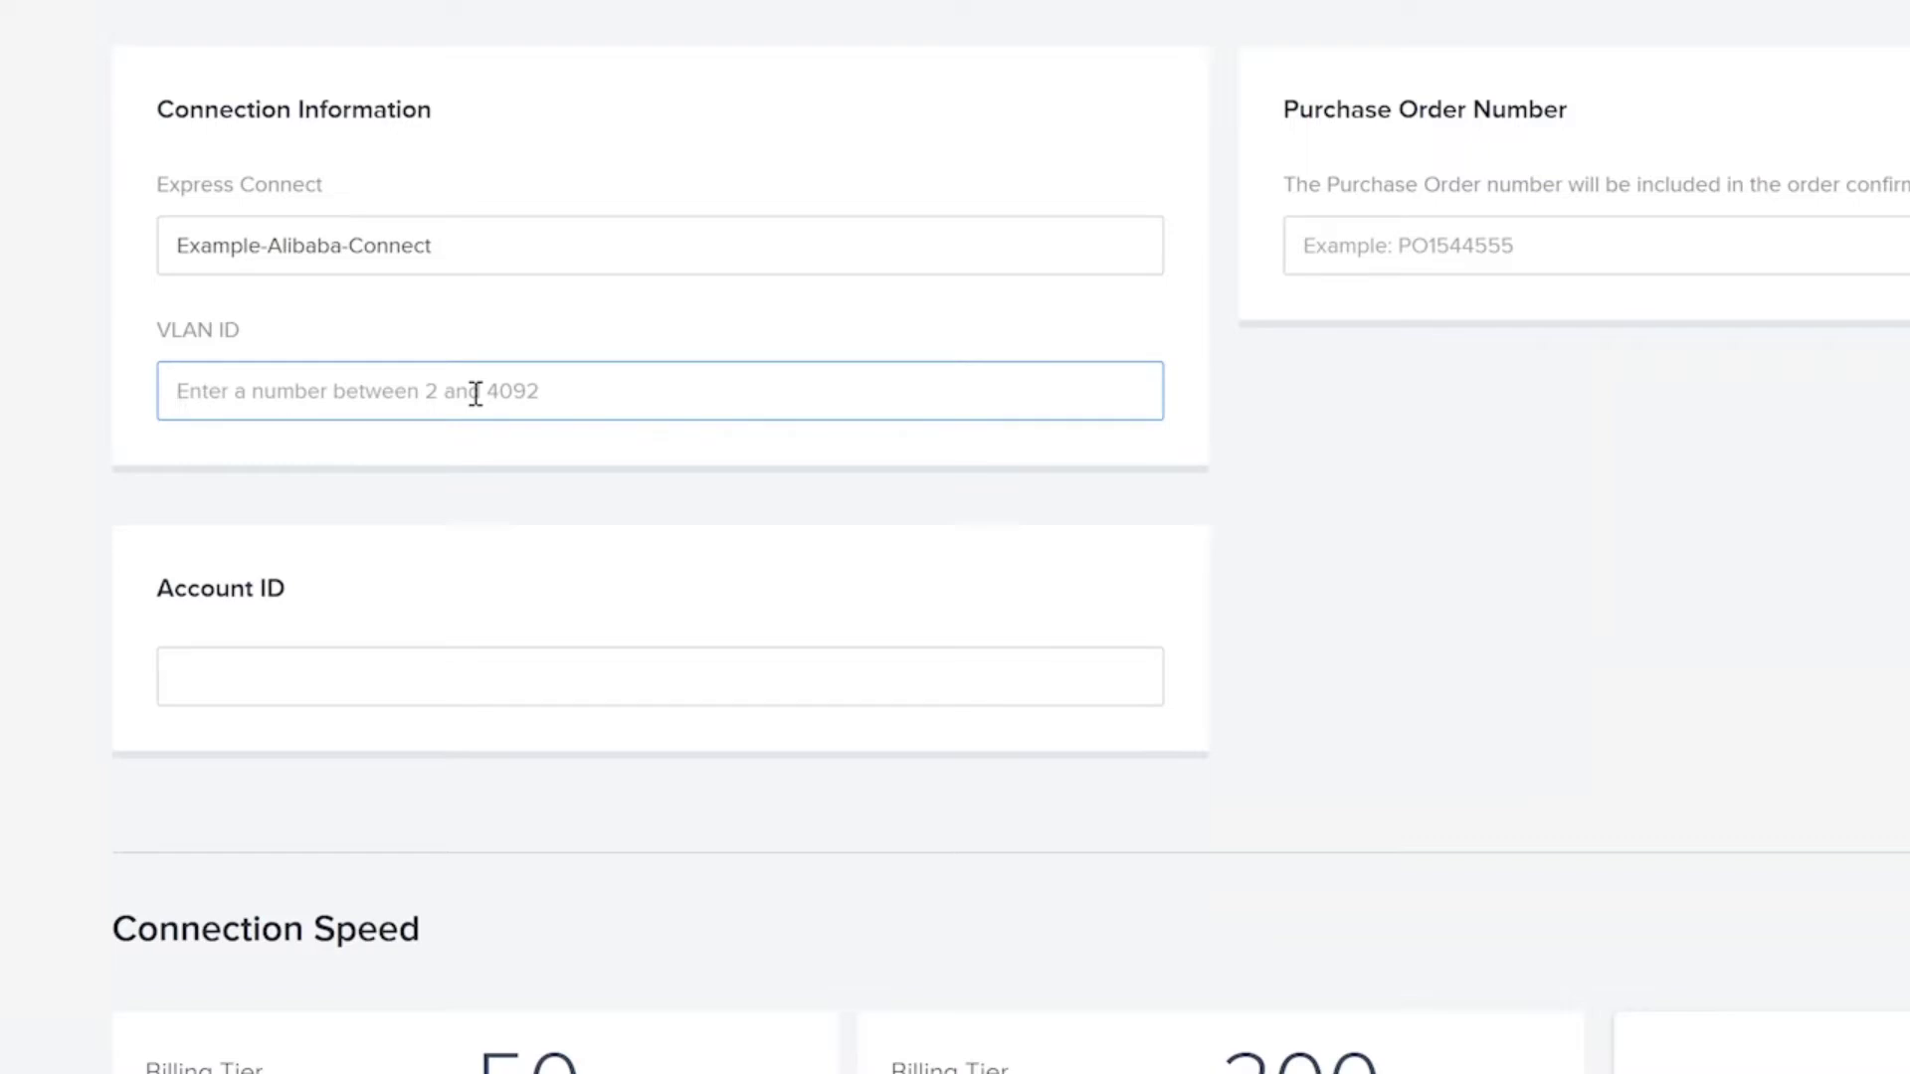
text(2508)
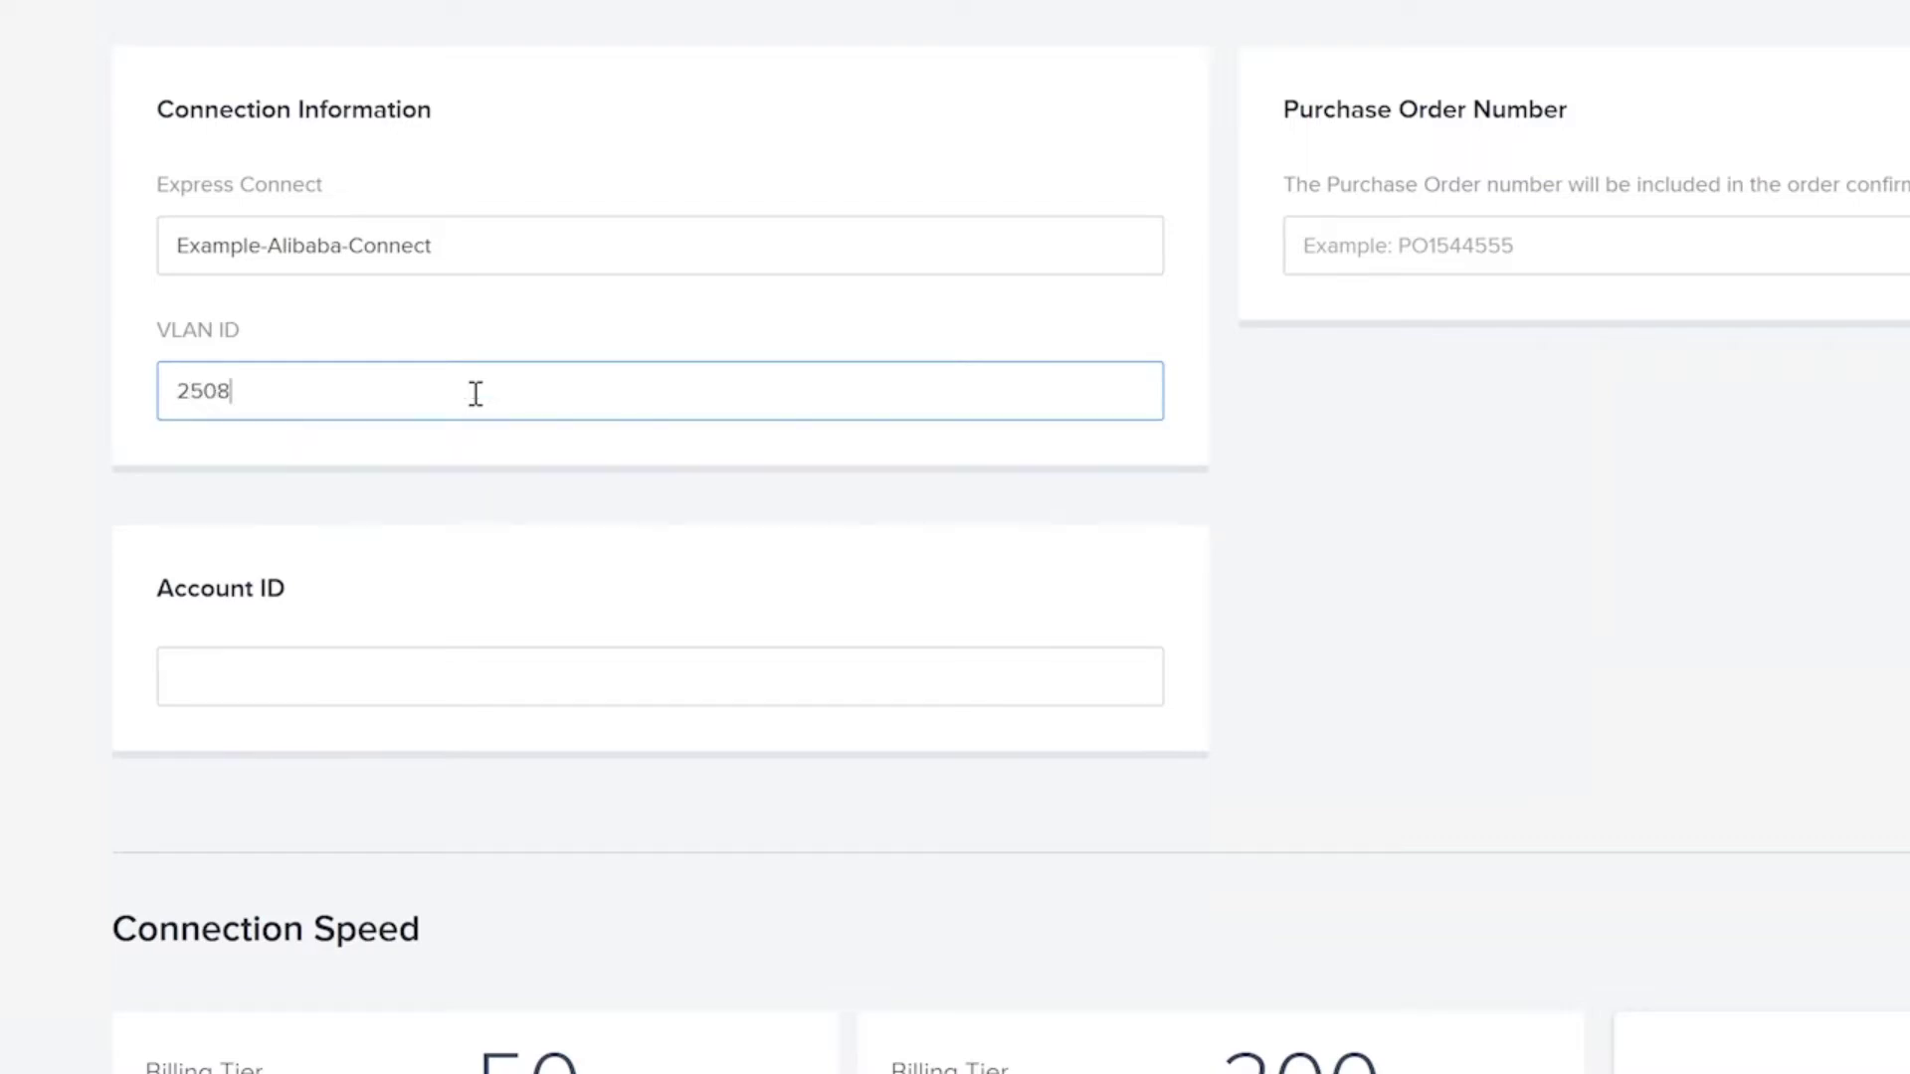
- Paste the Alibaba account ID, pick the 50 Mbps tier, and continue to review
click(429, 673)
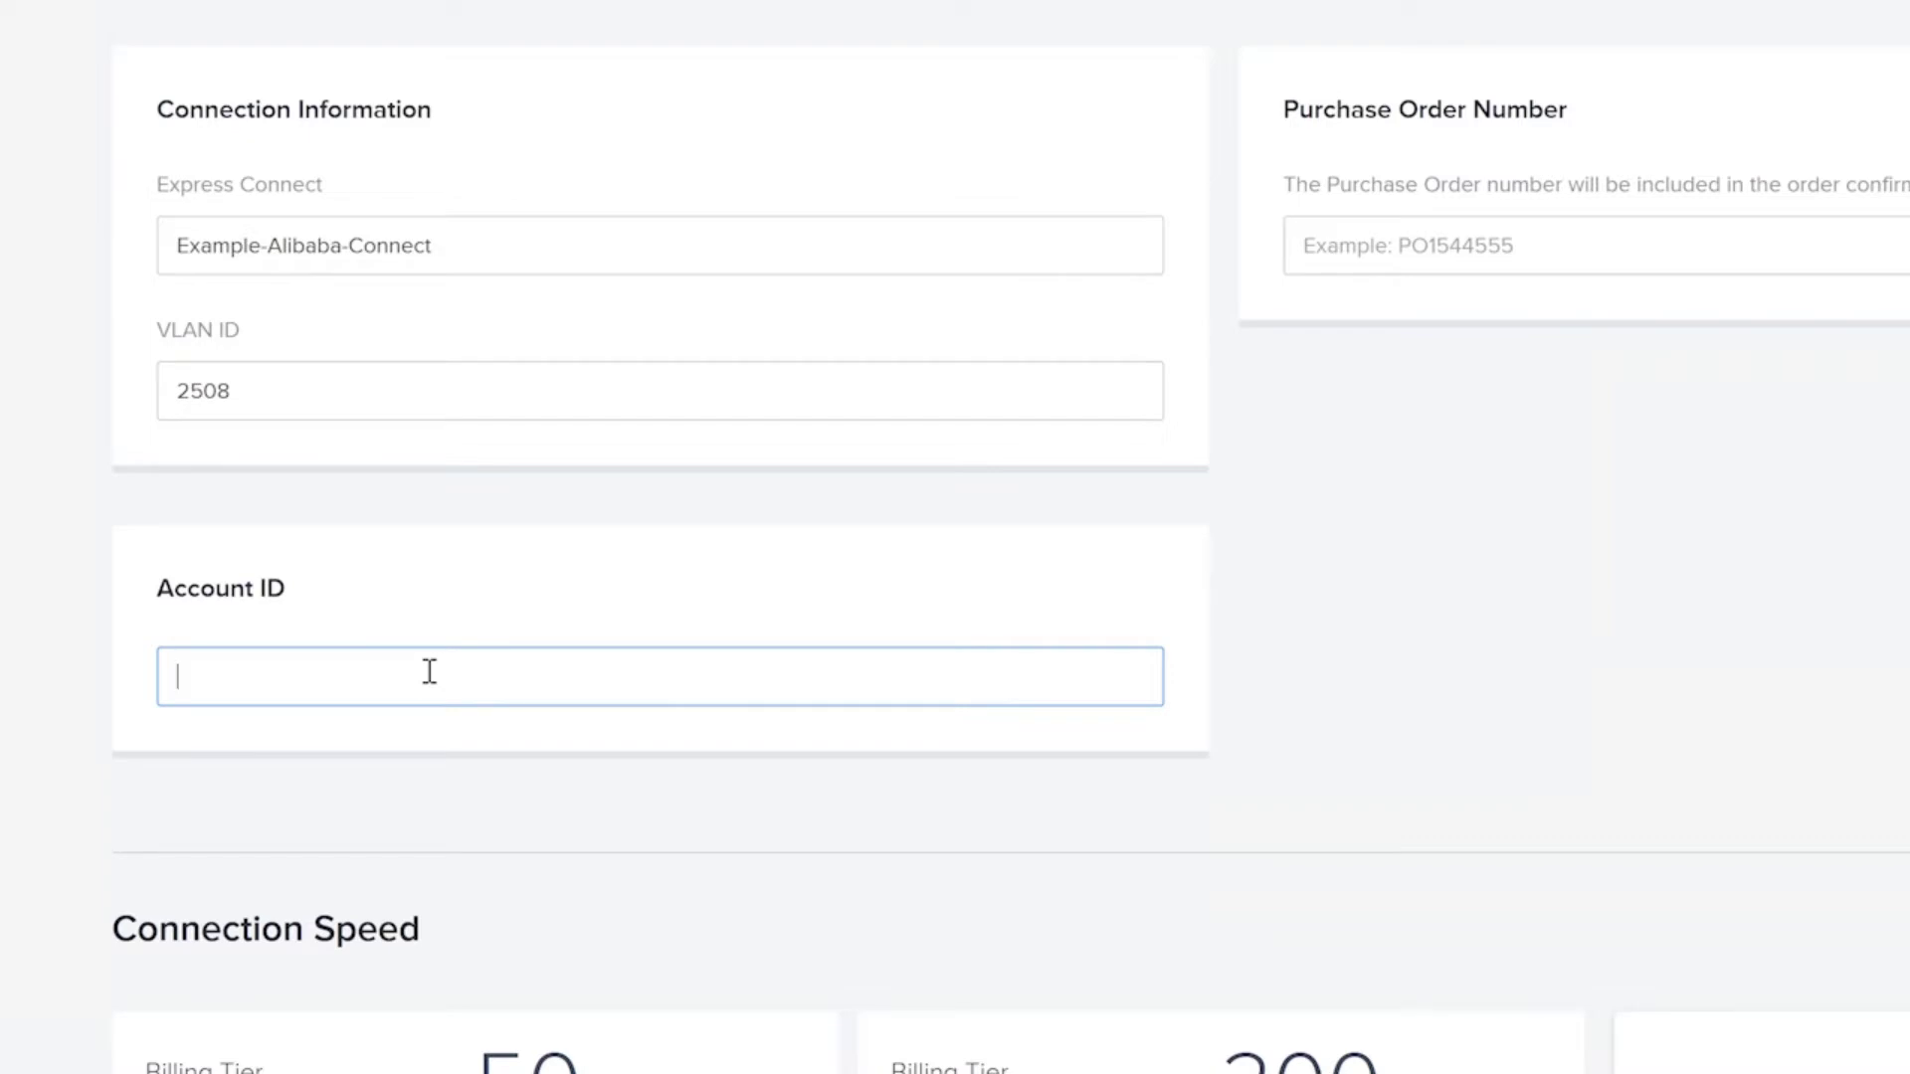
key(ctrl+v)
click(1231, 564)
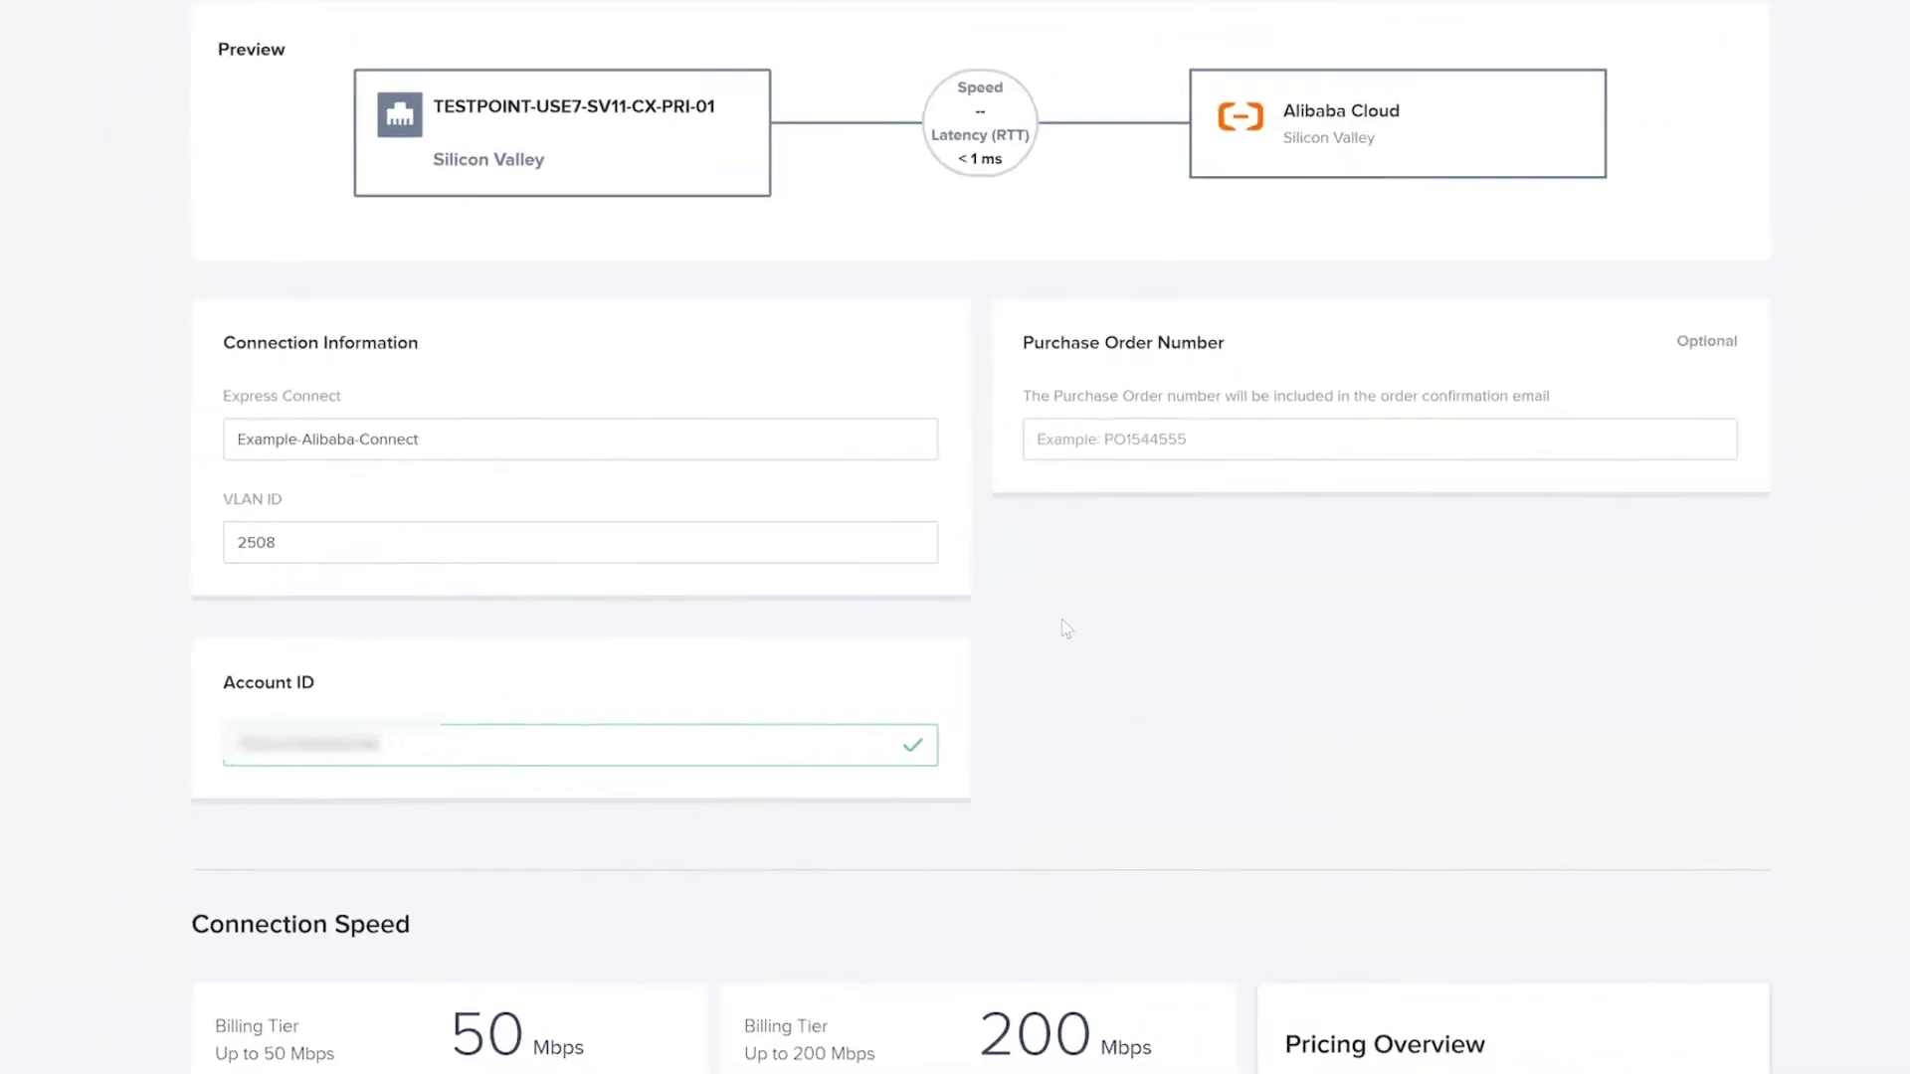
scroll(1154, 557, down, 4)
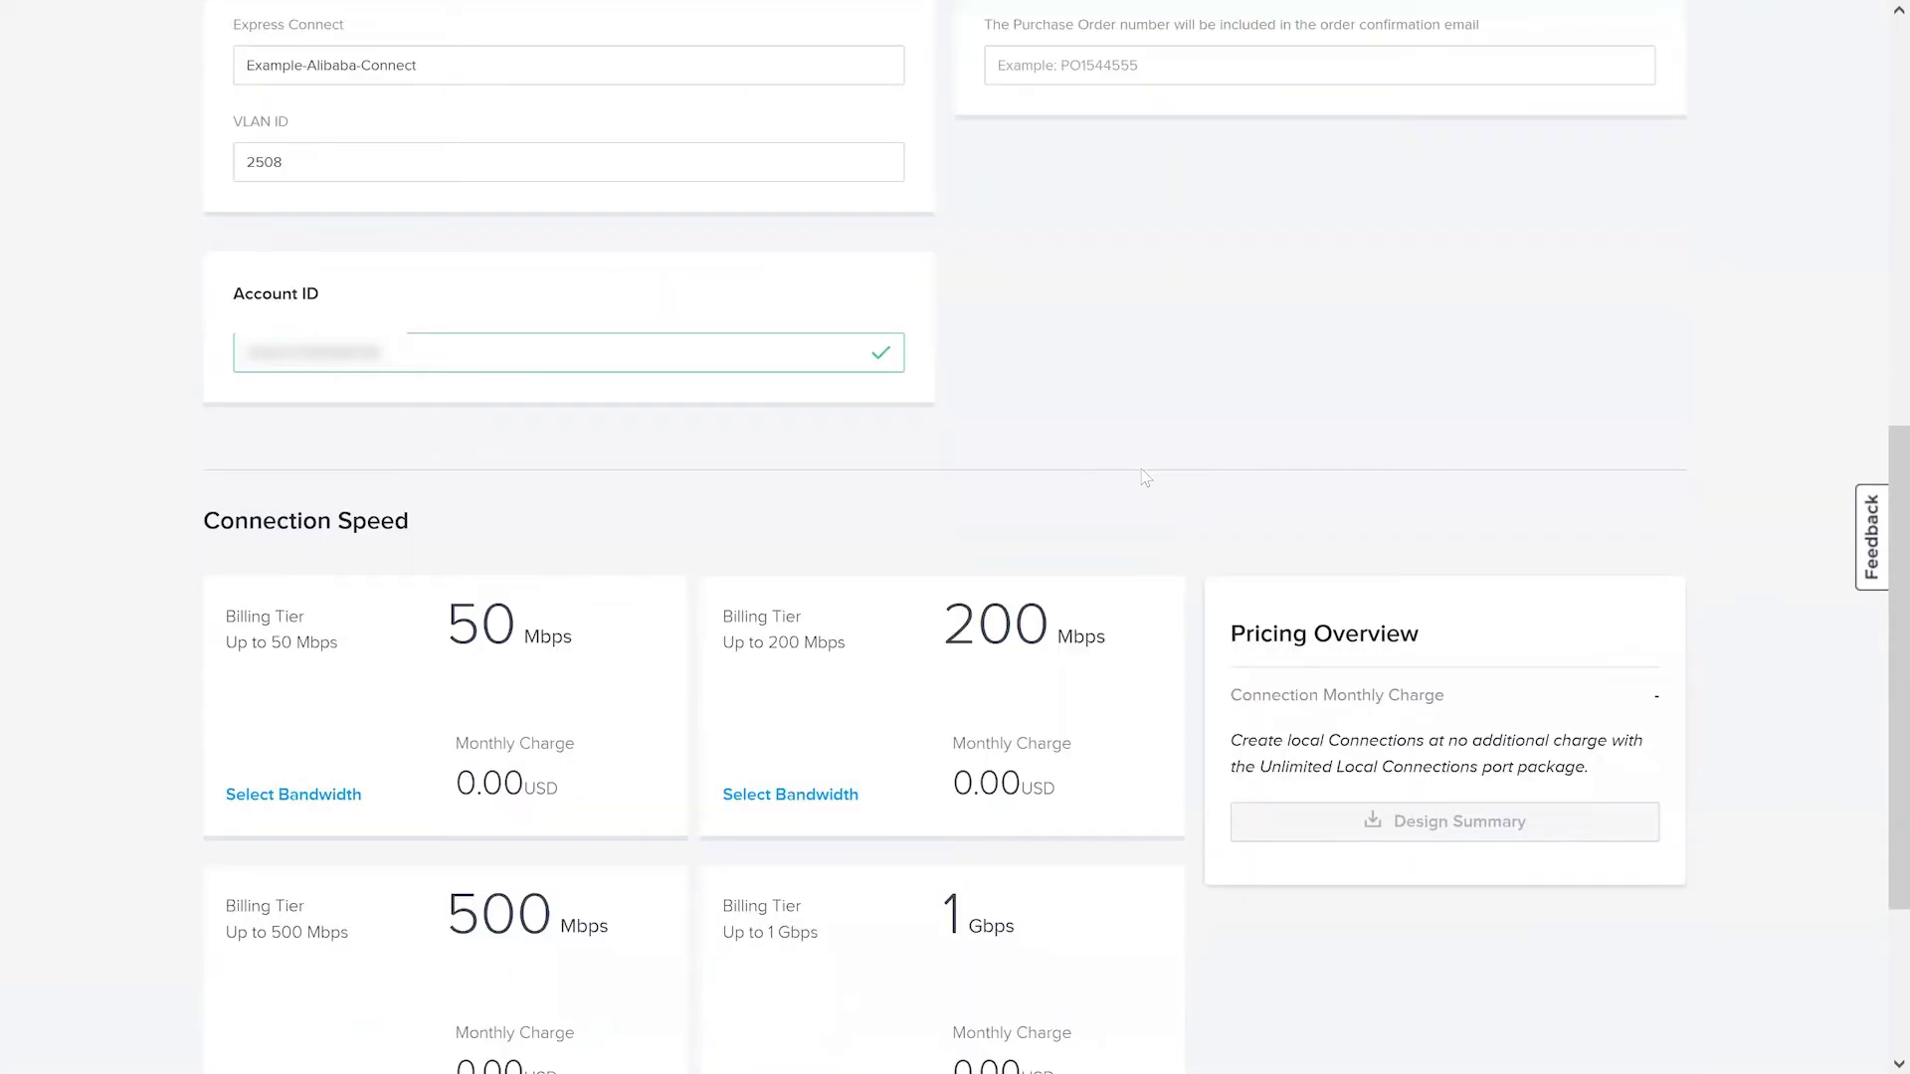
scroll(825, 448, down, 3)
click(545, 429)
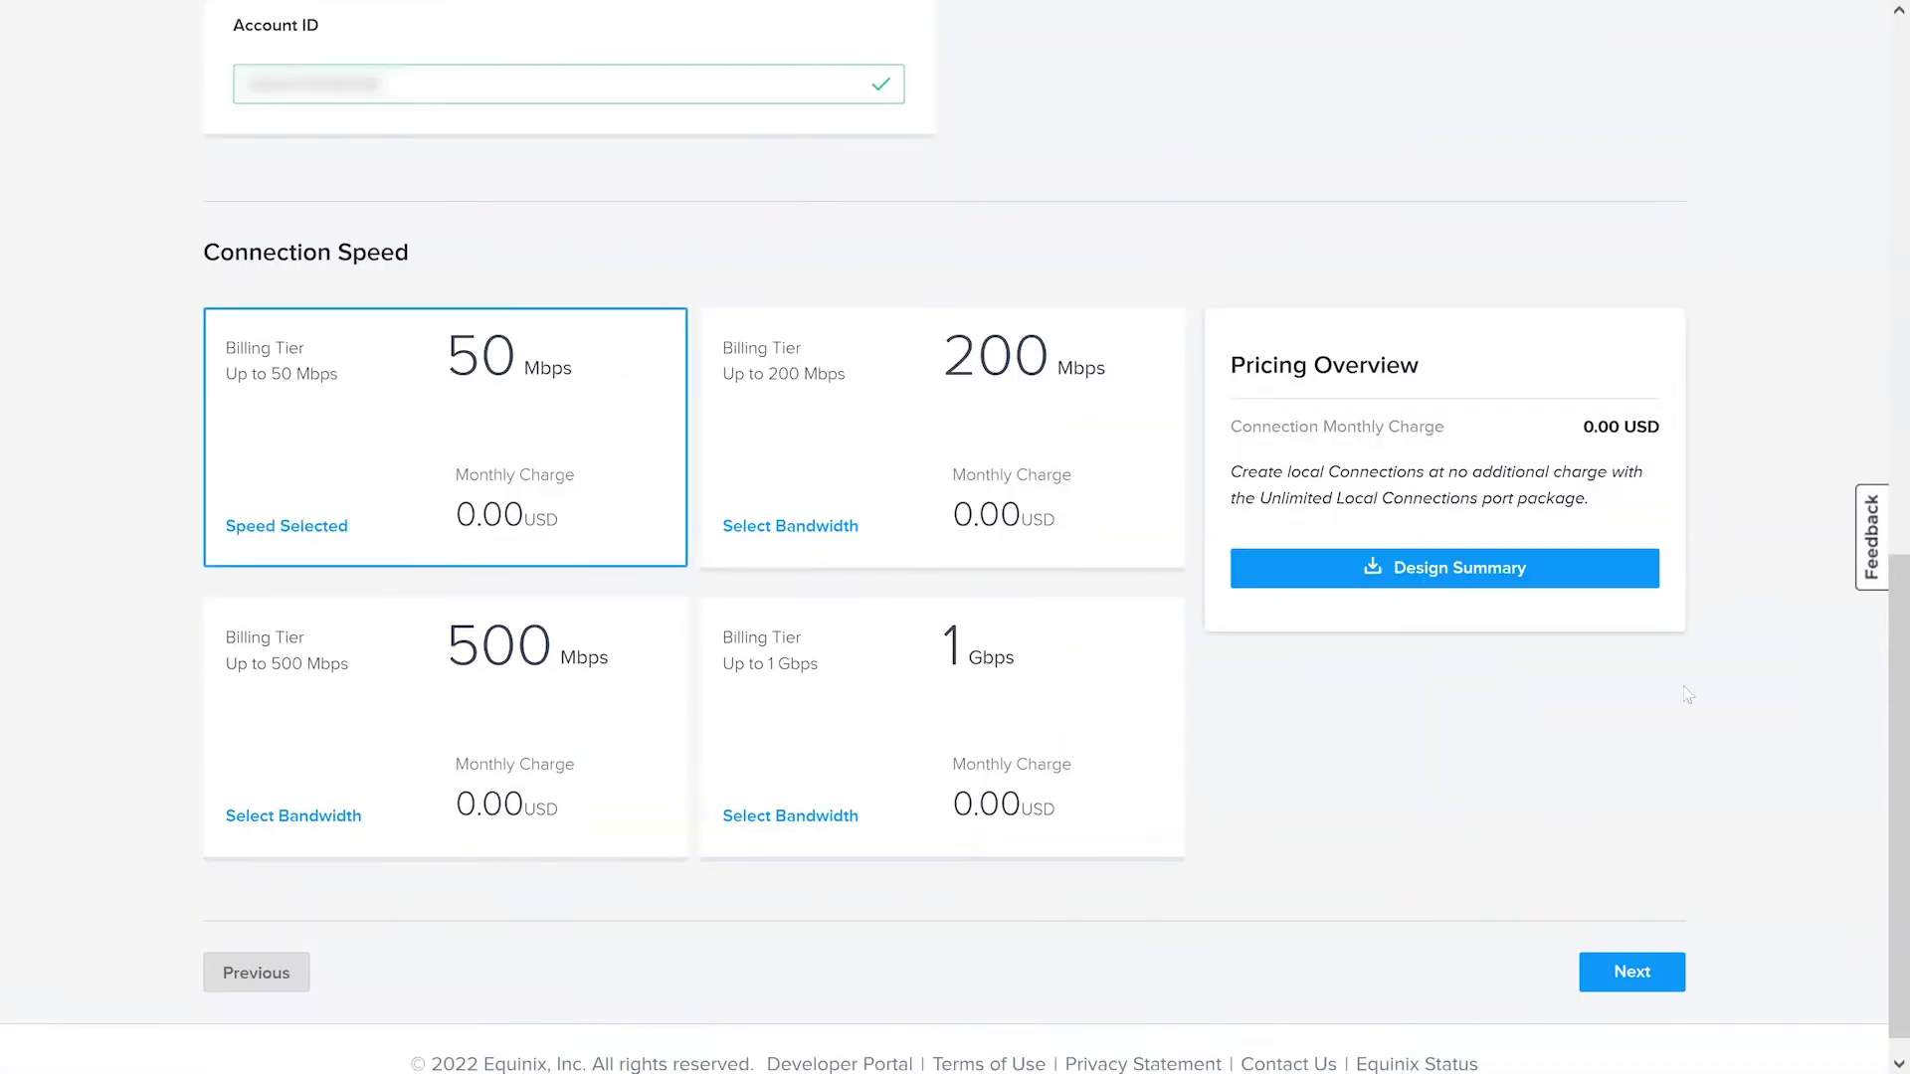
scroll(1069, 551, down, 1)
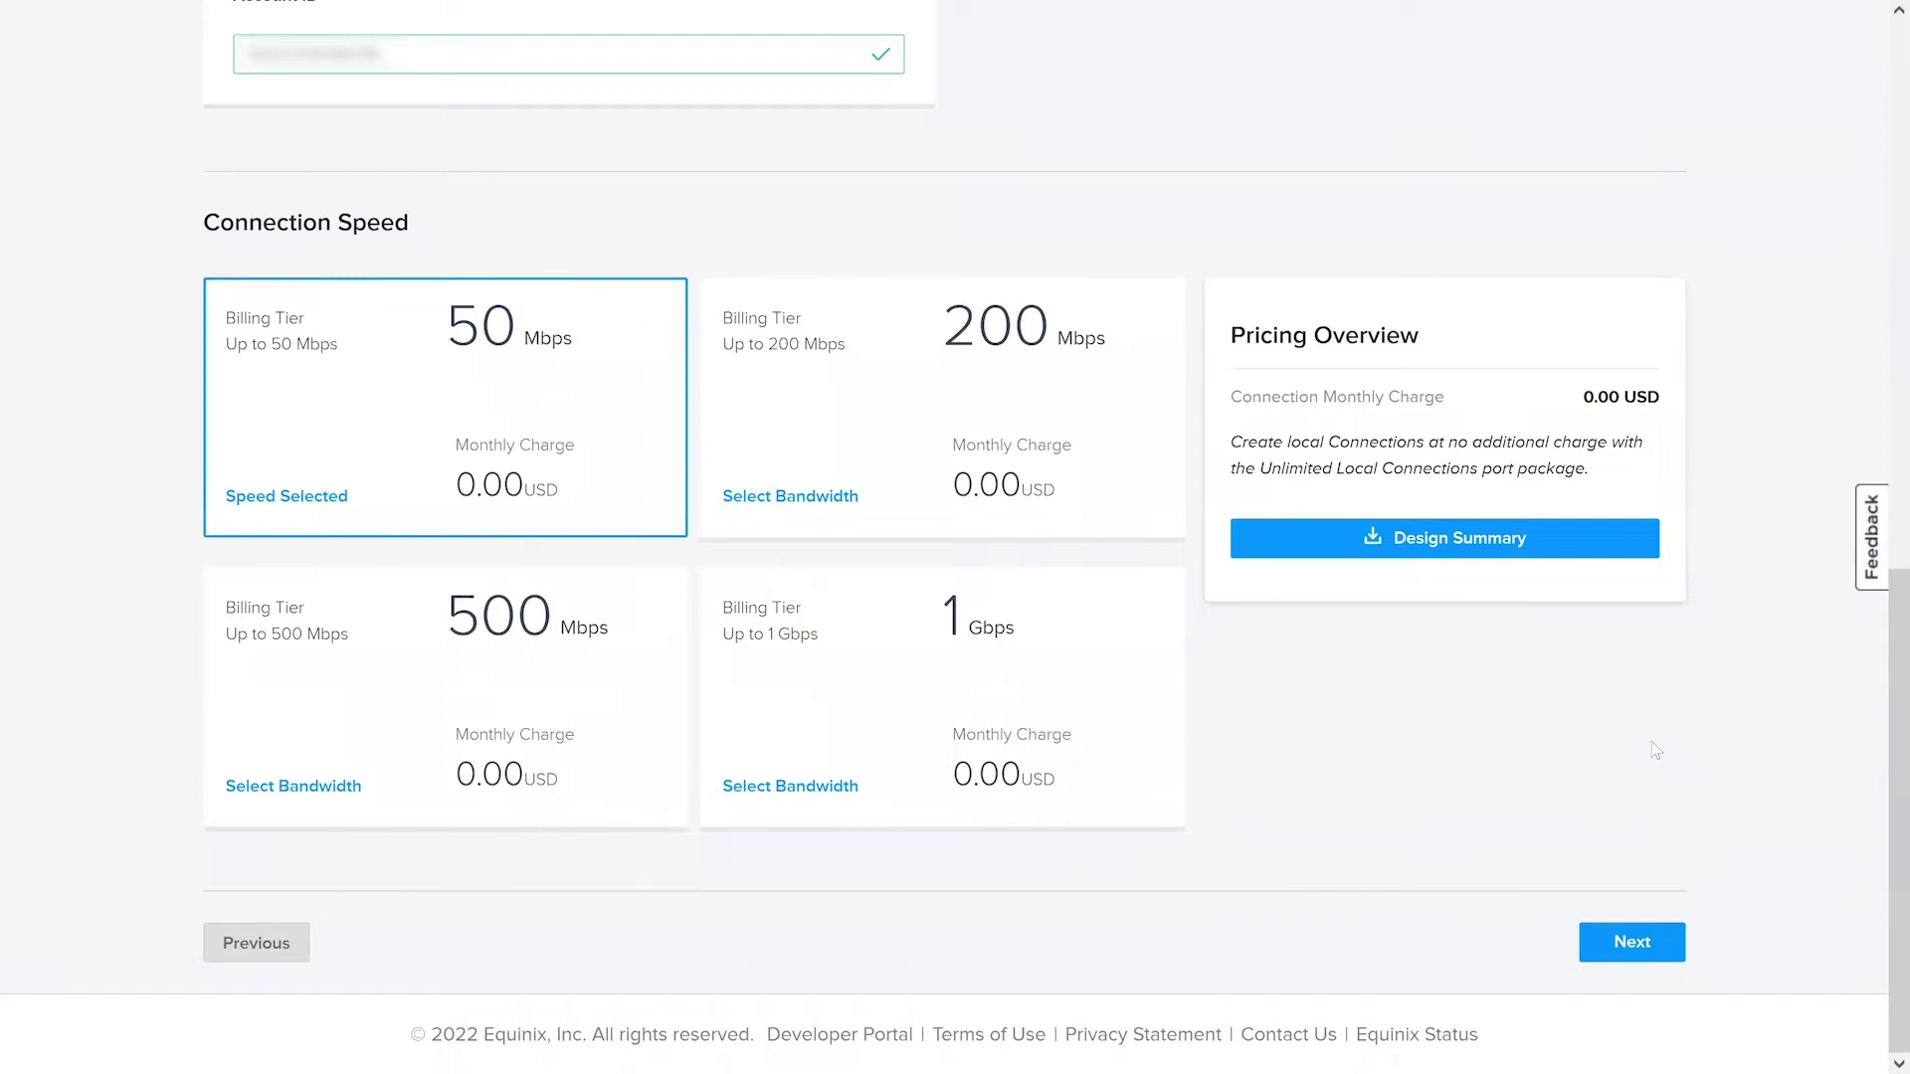
click(1632, 941)
- Check the Example-Alibaba-Connect order summary and submit the order
scroll(995, 701, up, 1)
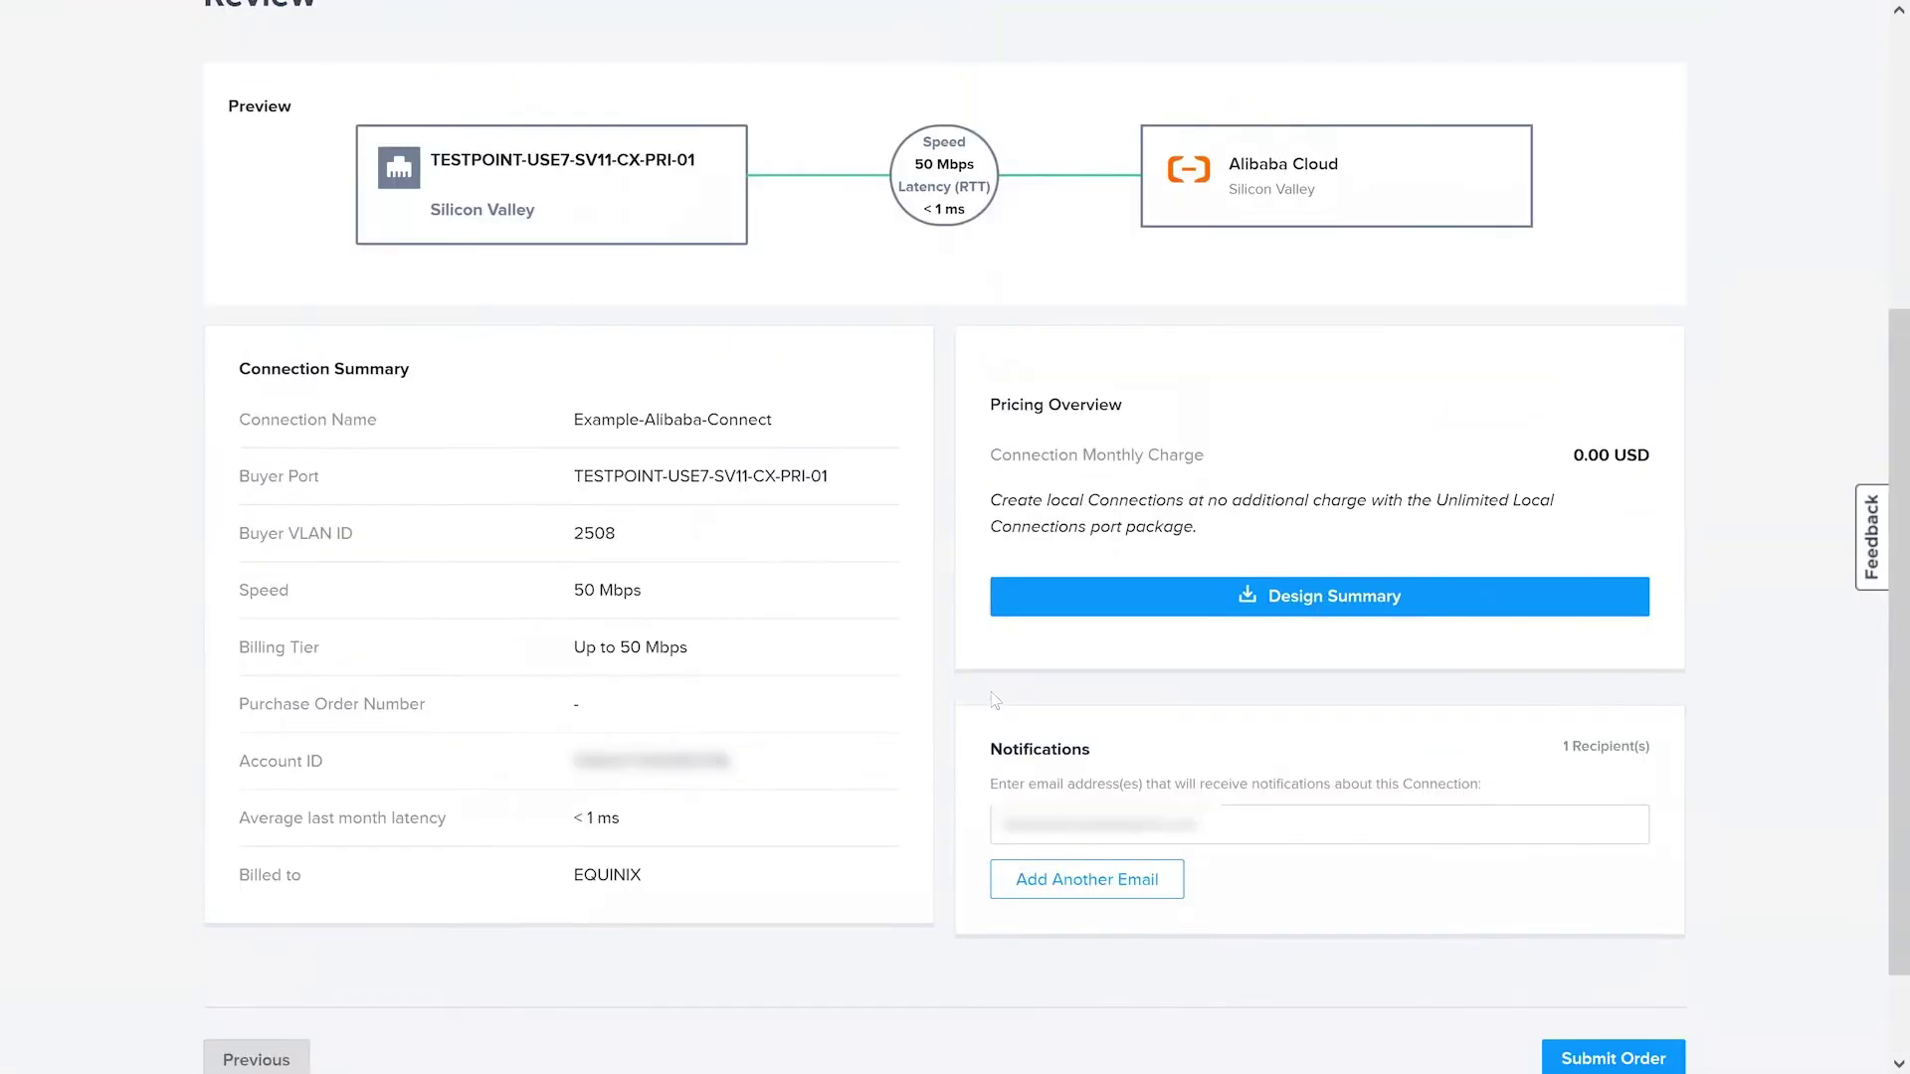
scroll(936, 696, up, 1)
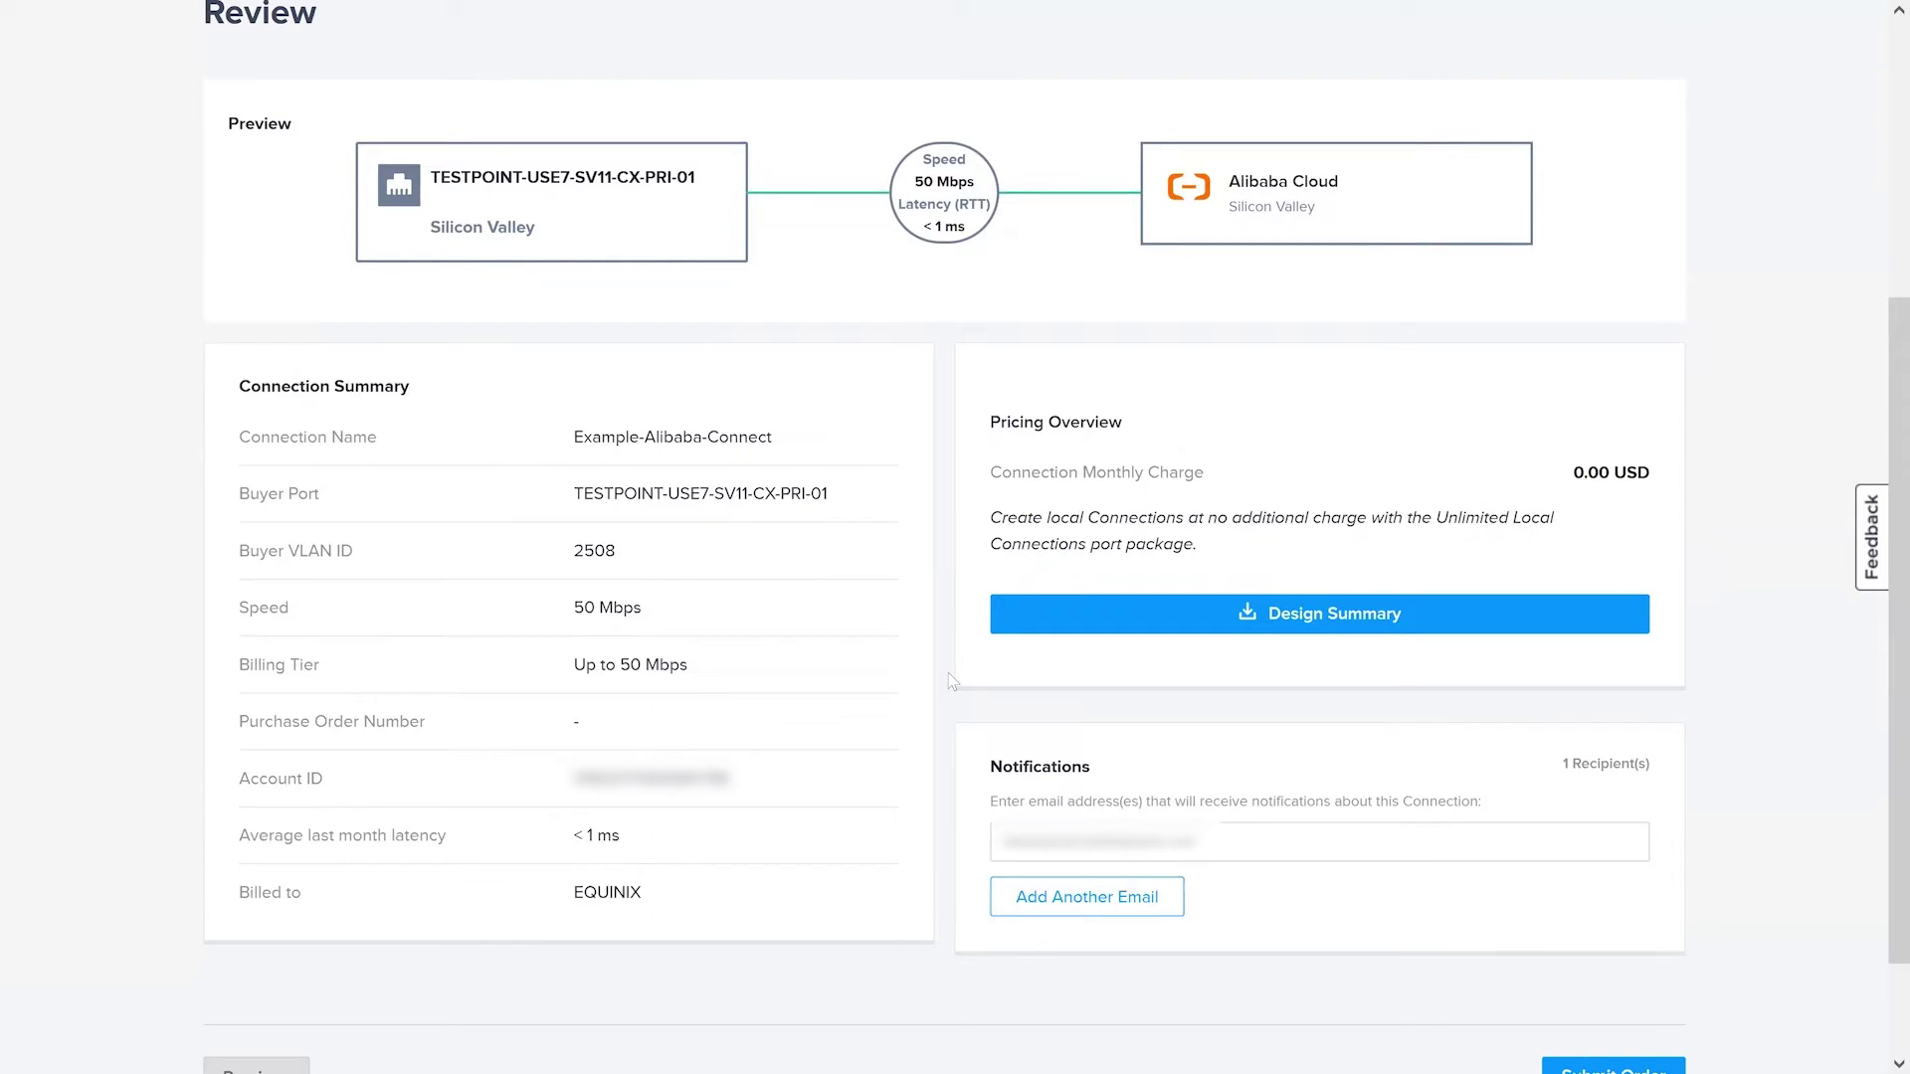
scroll(952, 681, down, 1)
scroll(953, 698, down, 1)
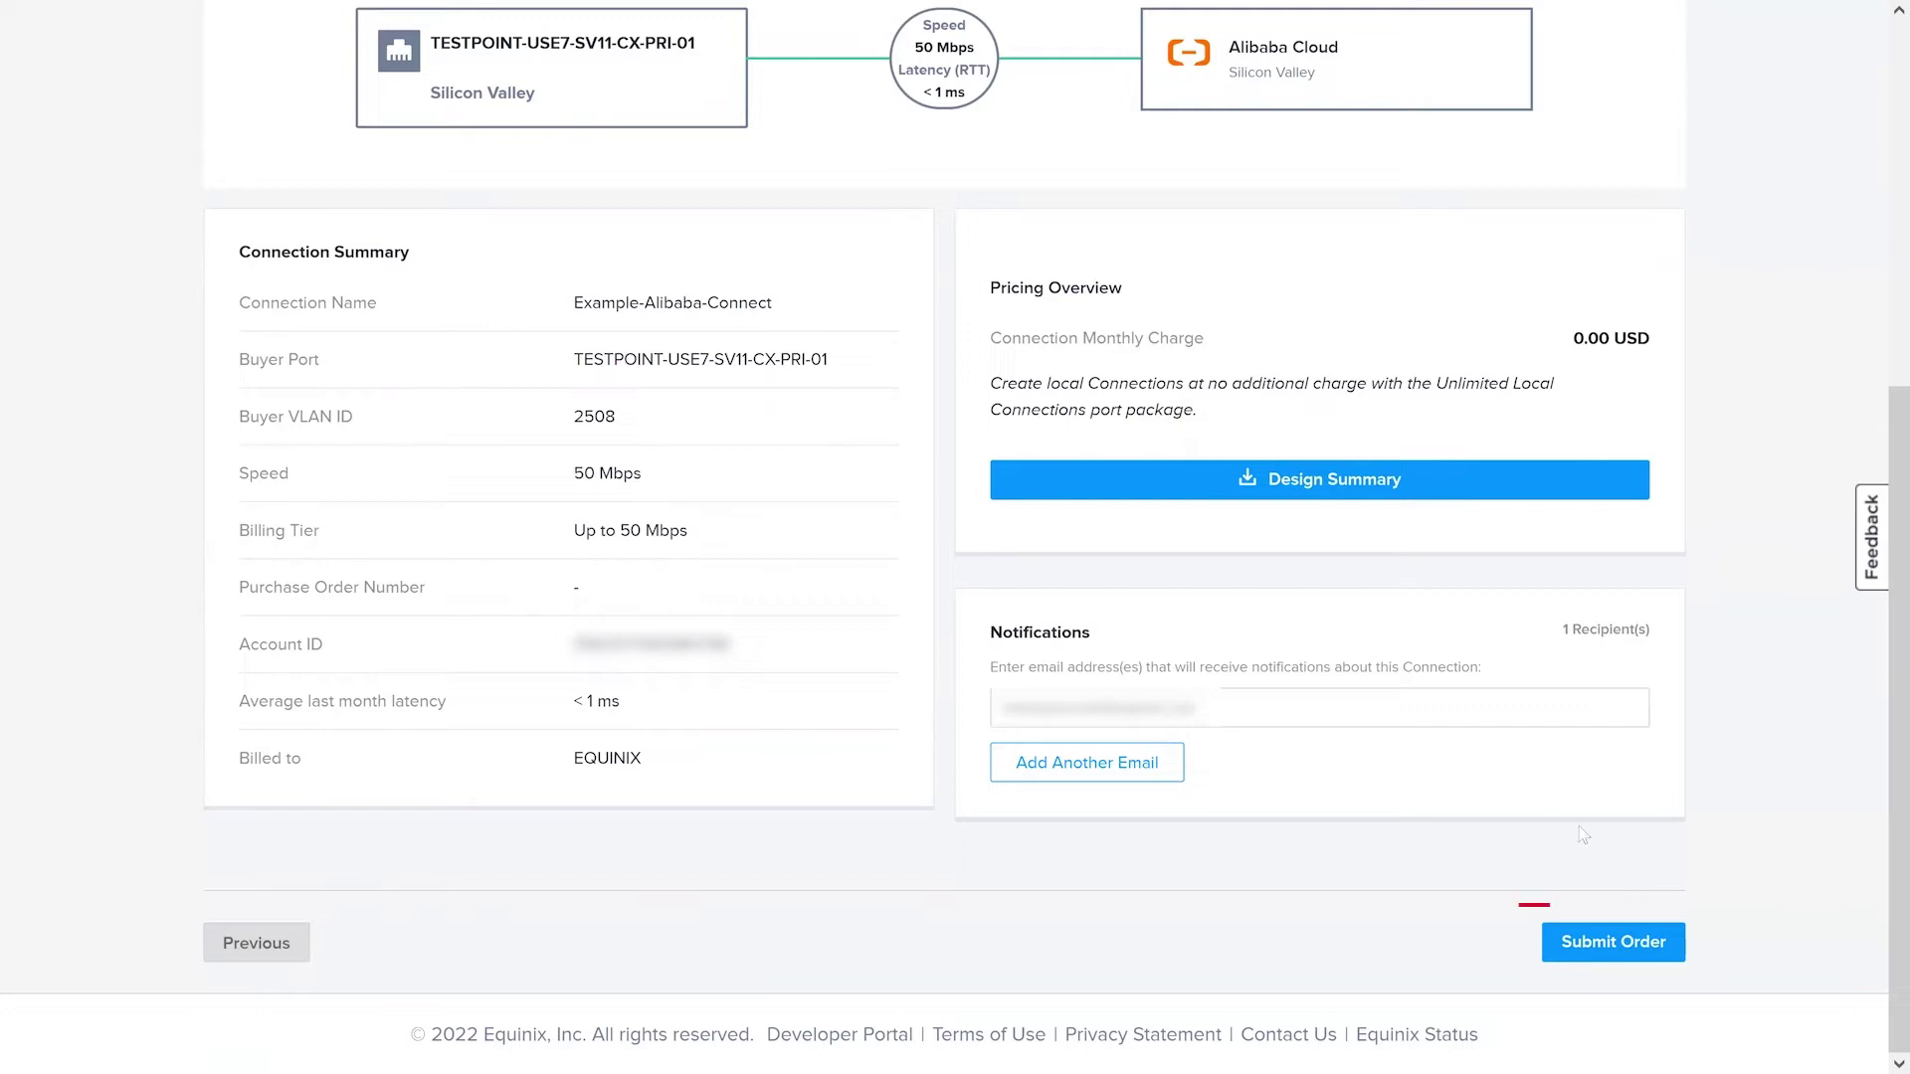
click(1614, 942)
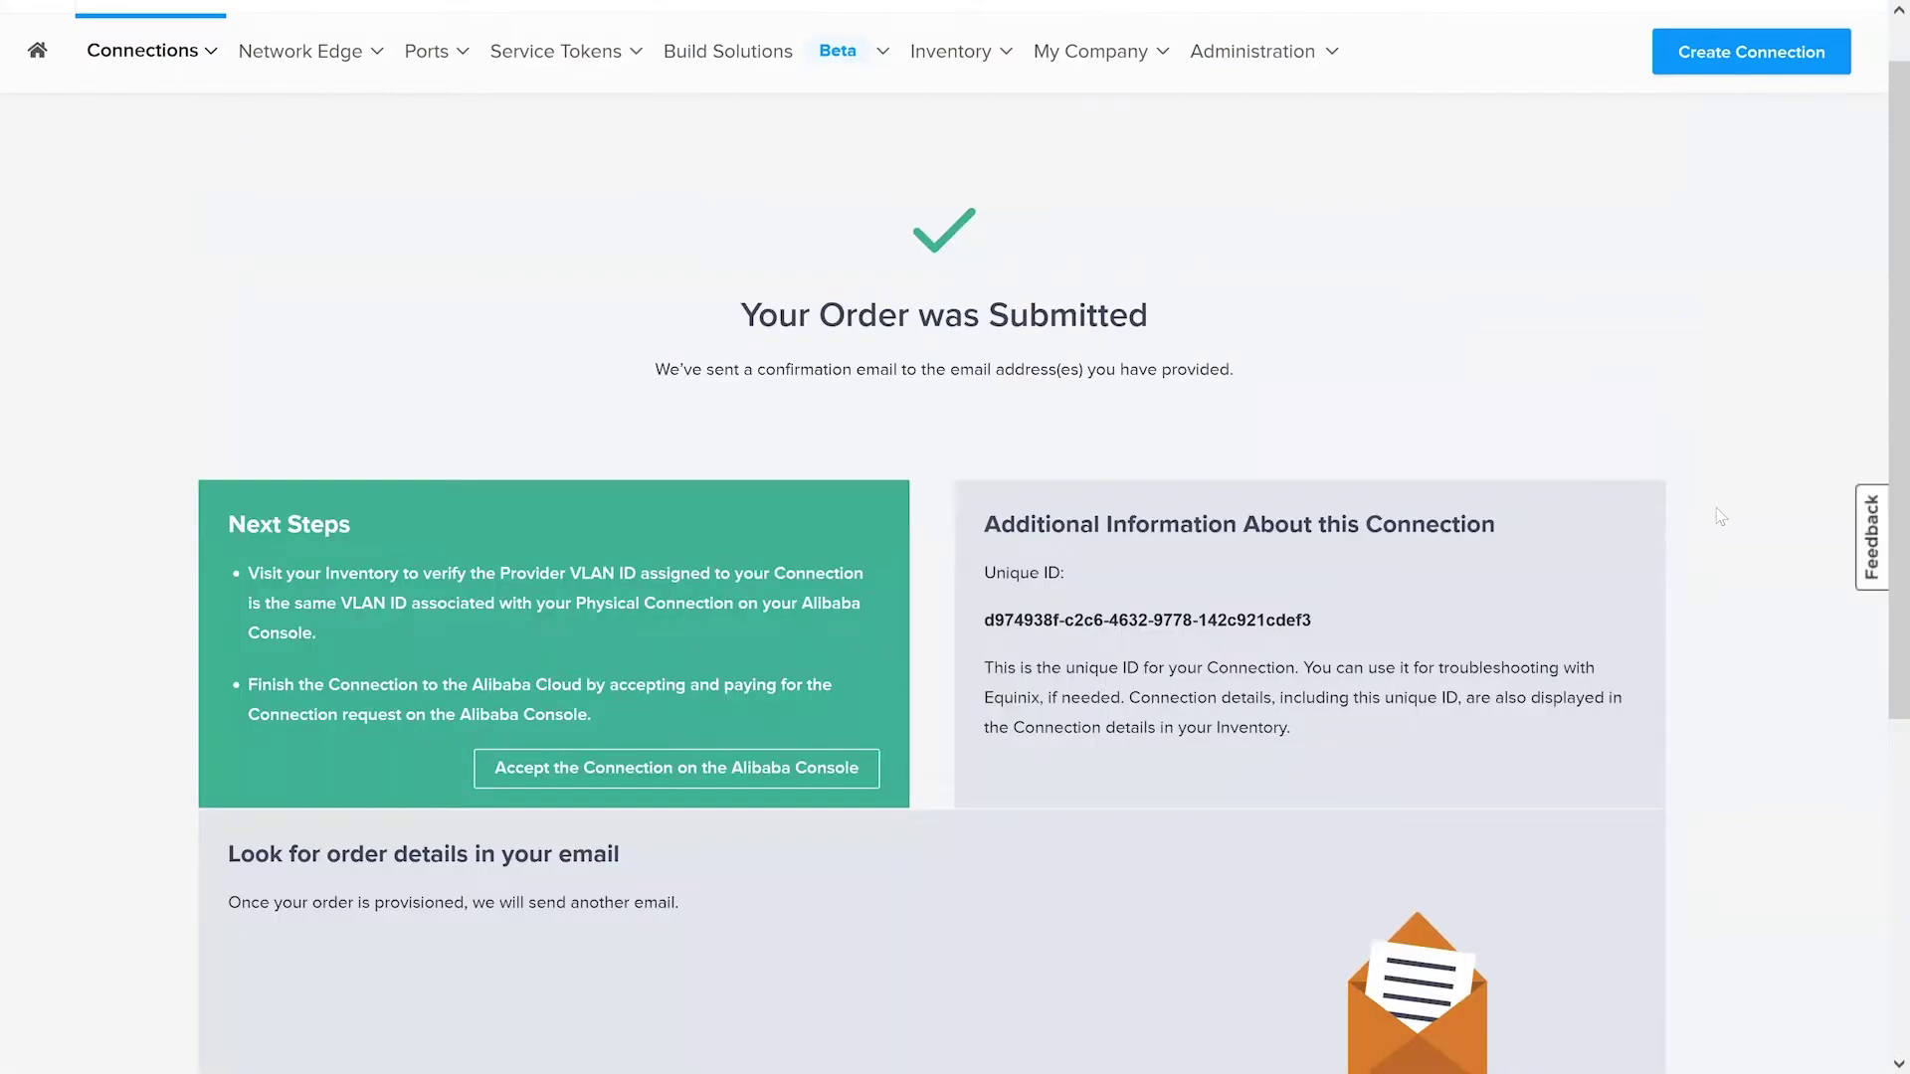
scroll(1716, 509, down, 2)
scroll(1058, 511, down, 1)
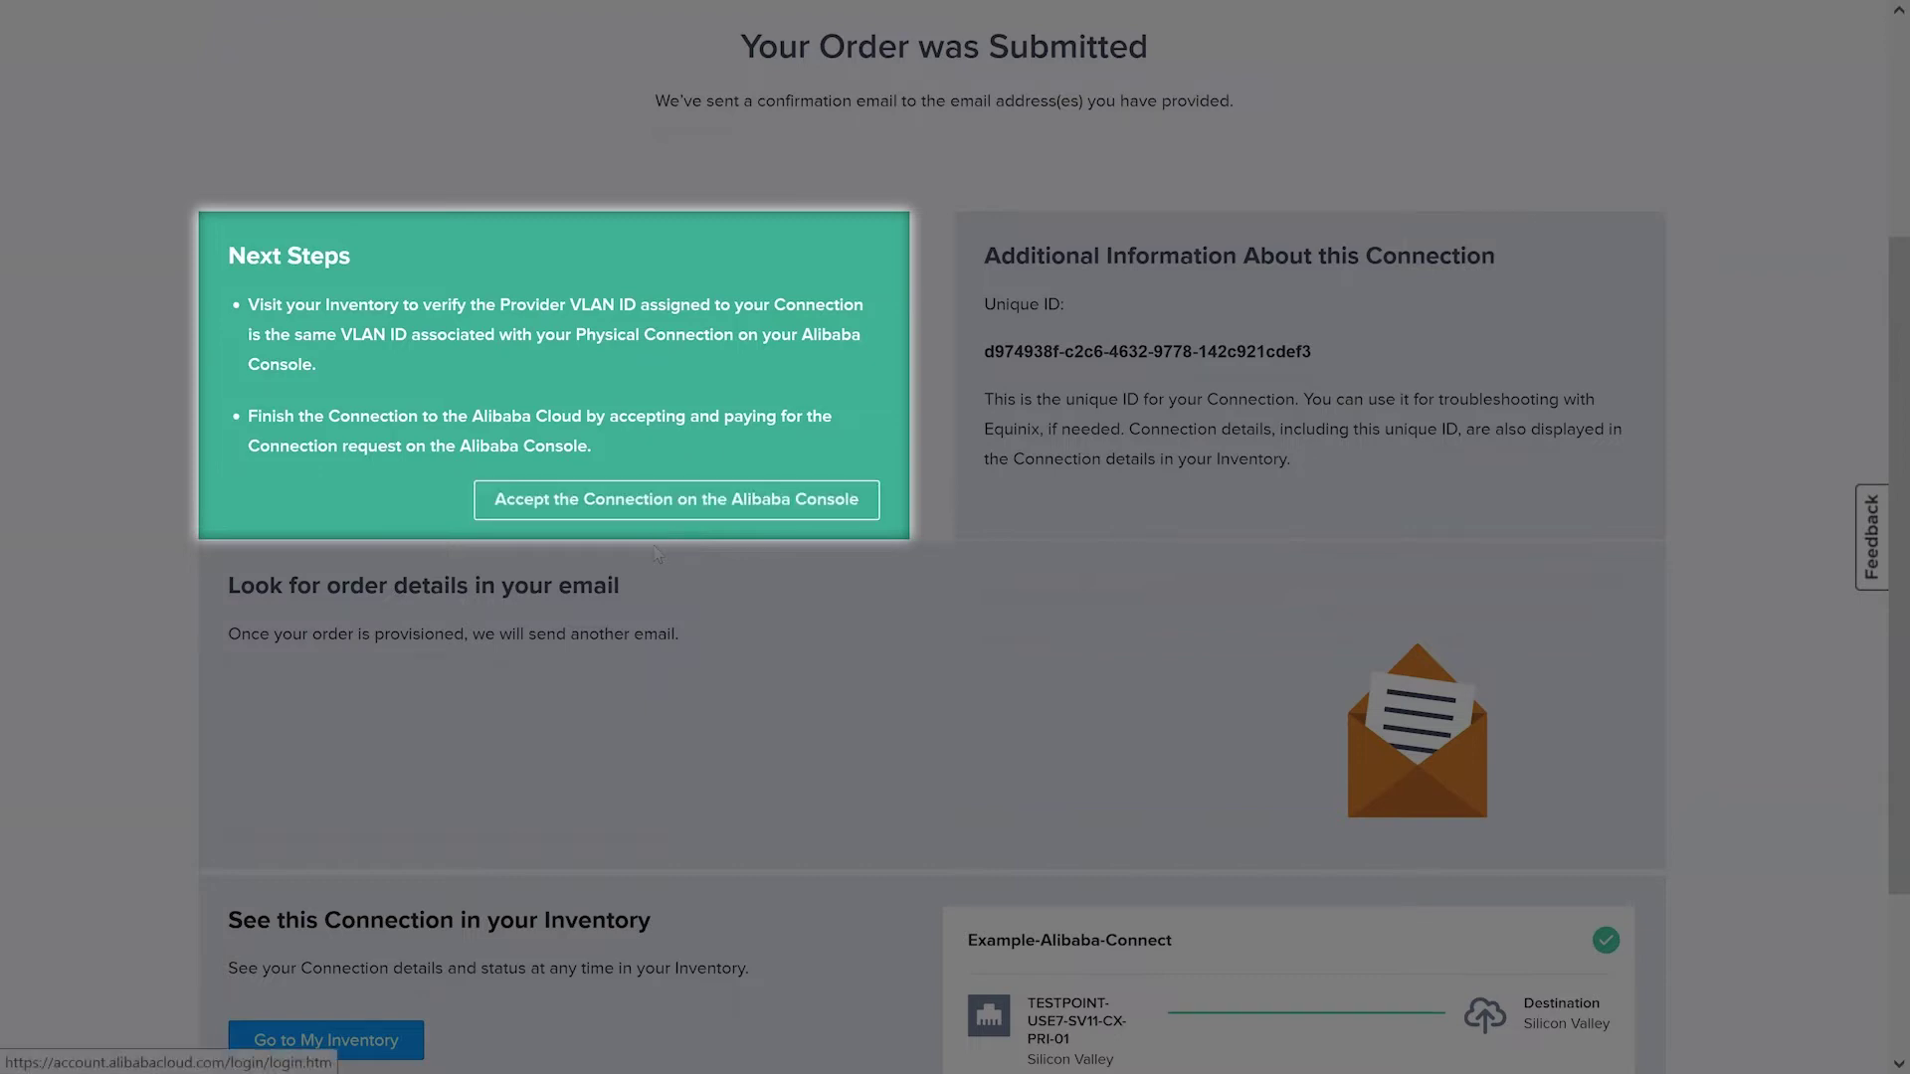
scroll(677, 544, down, 1)
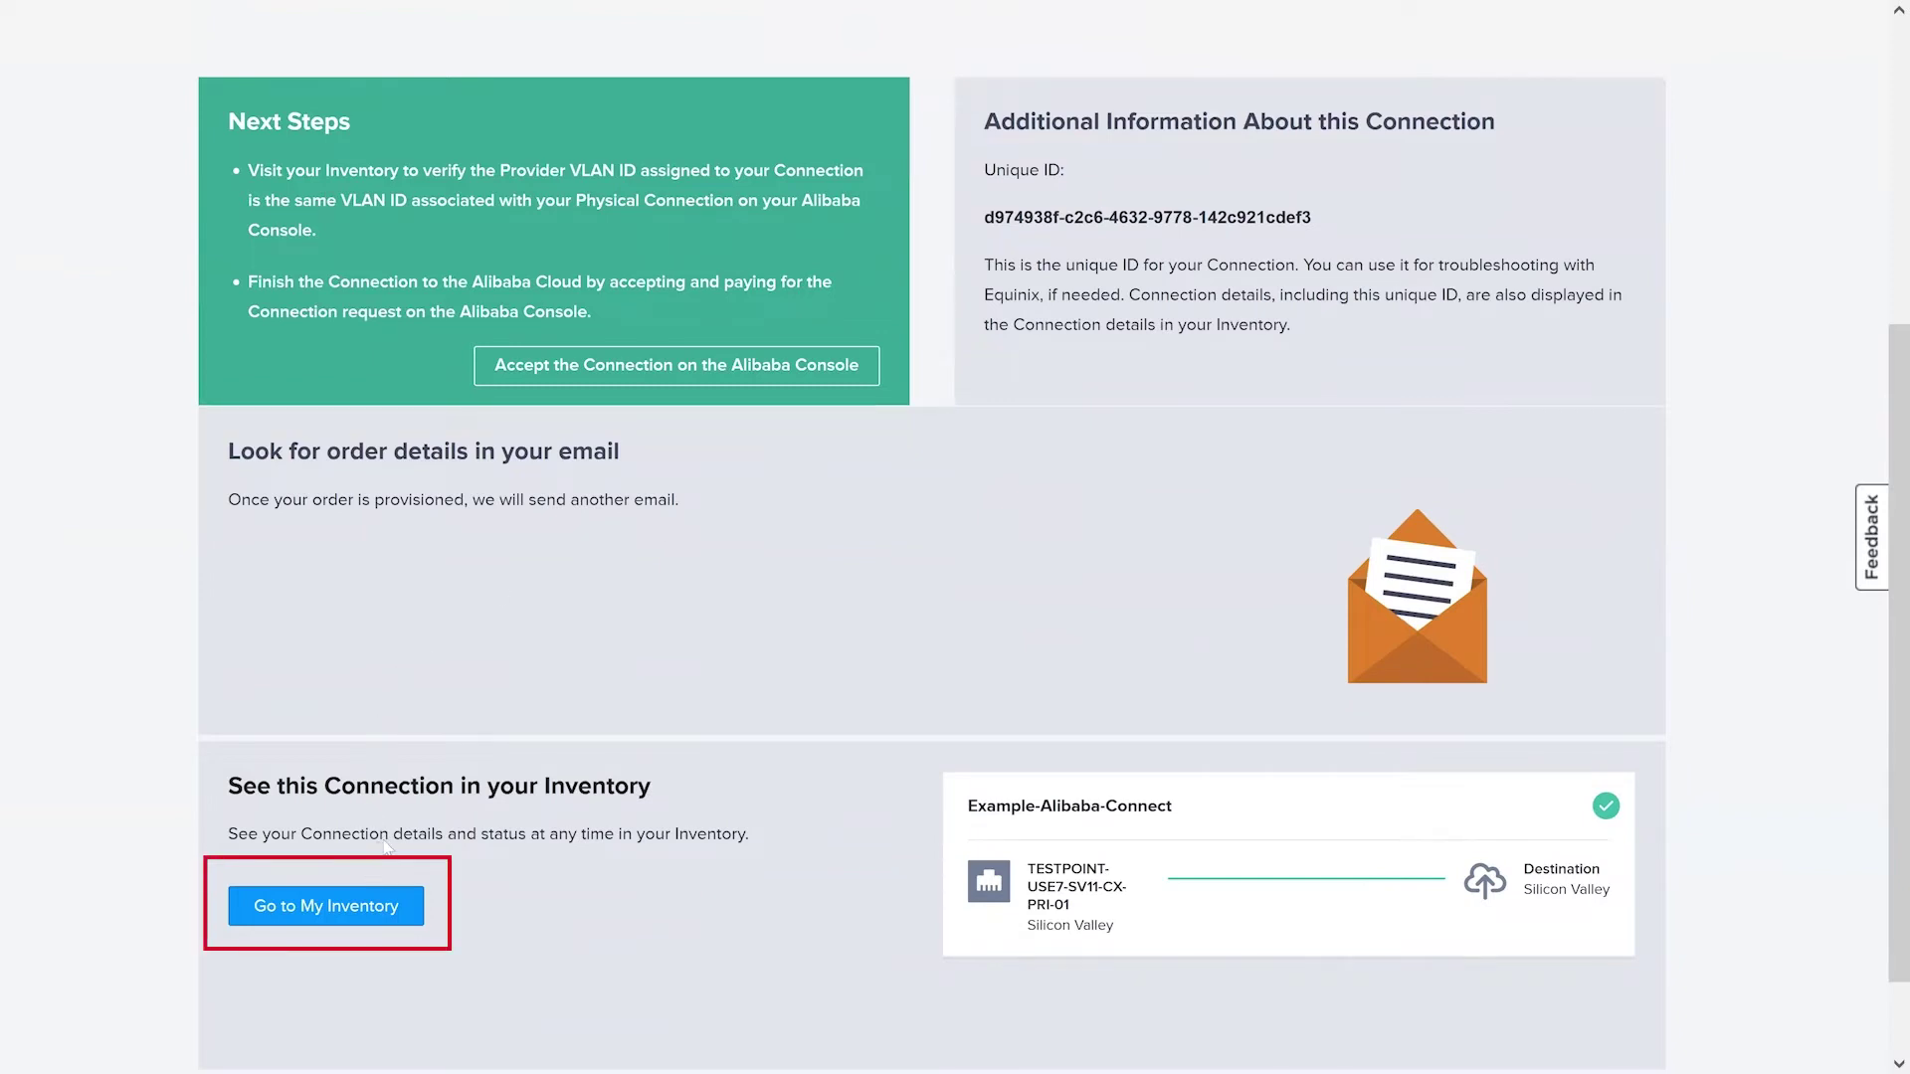
click(363, 917)
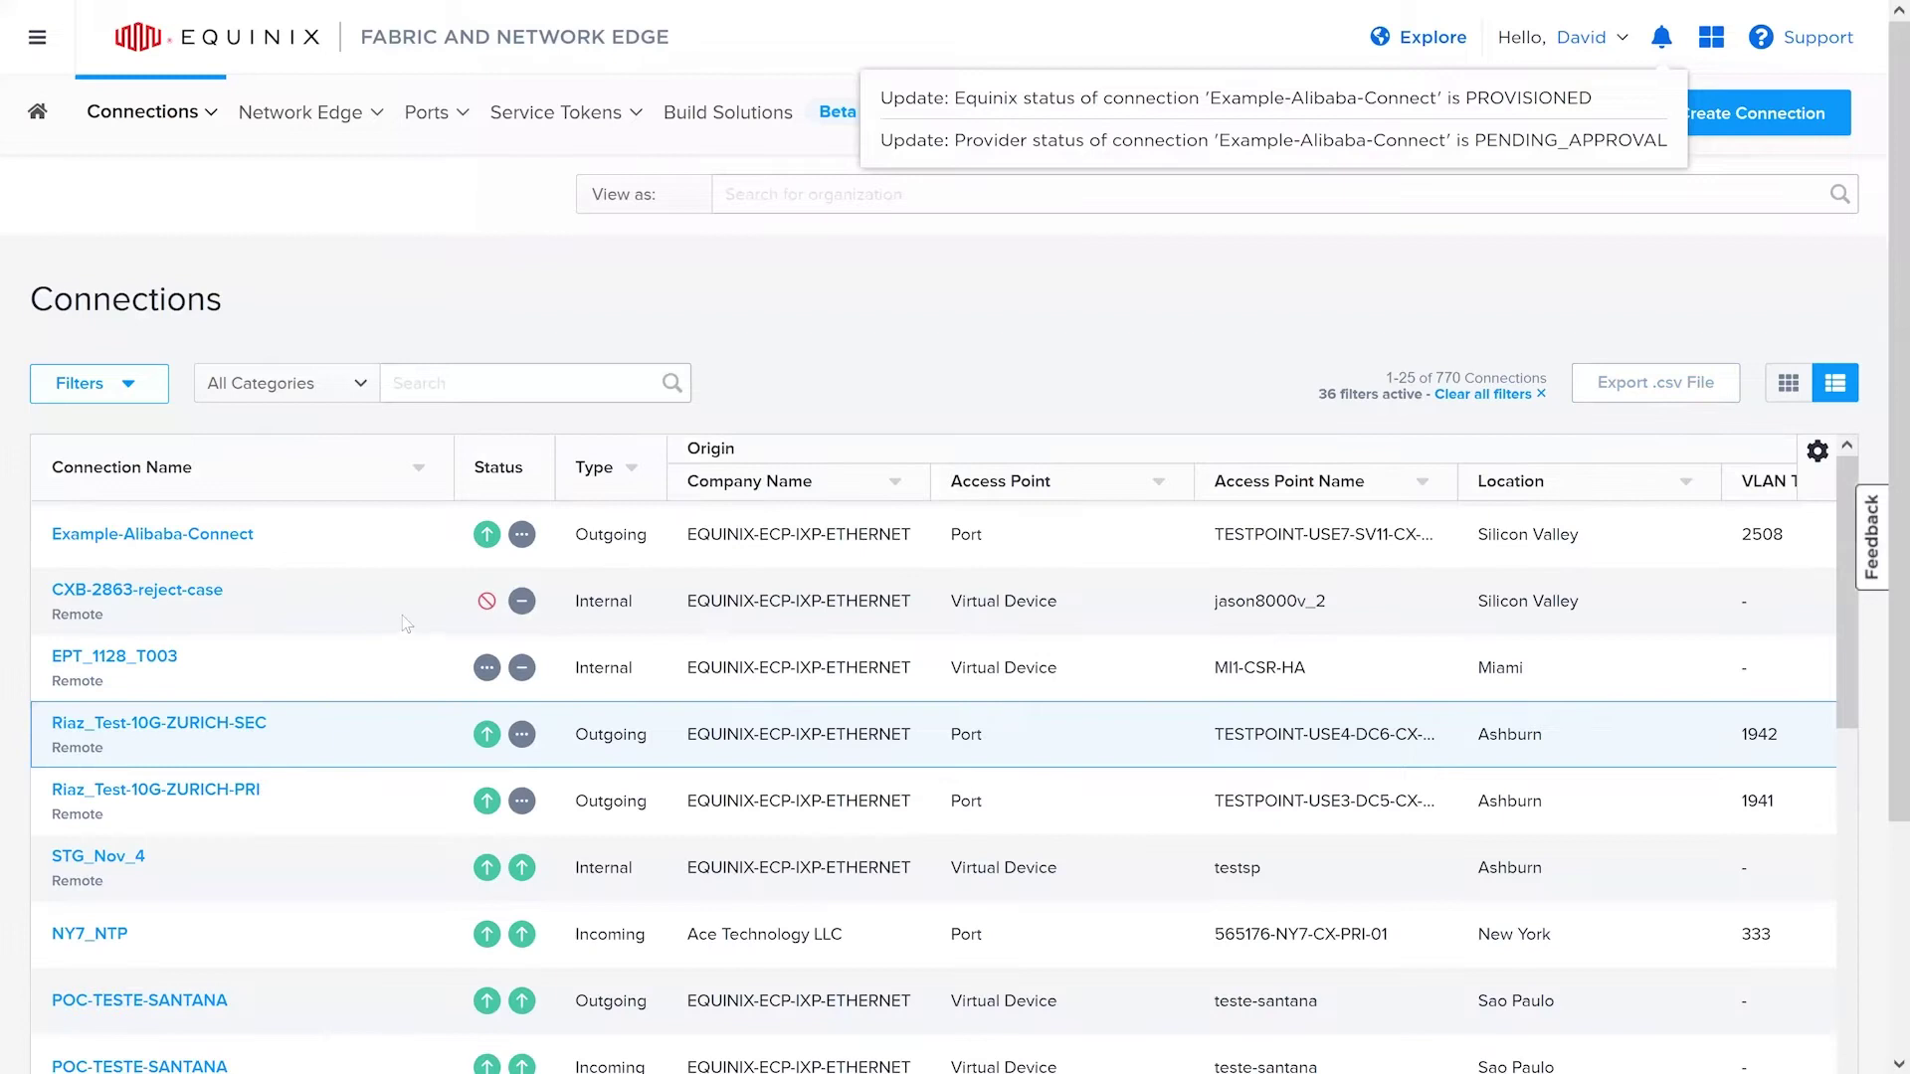
- Open Example-Alibaba-Connect's details and check its Provisioned and Pending Approval statuses
click(223, 544)
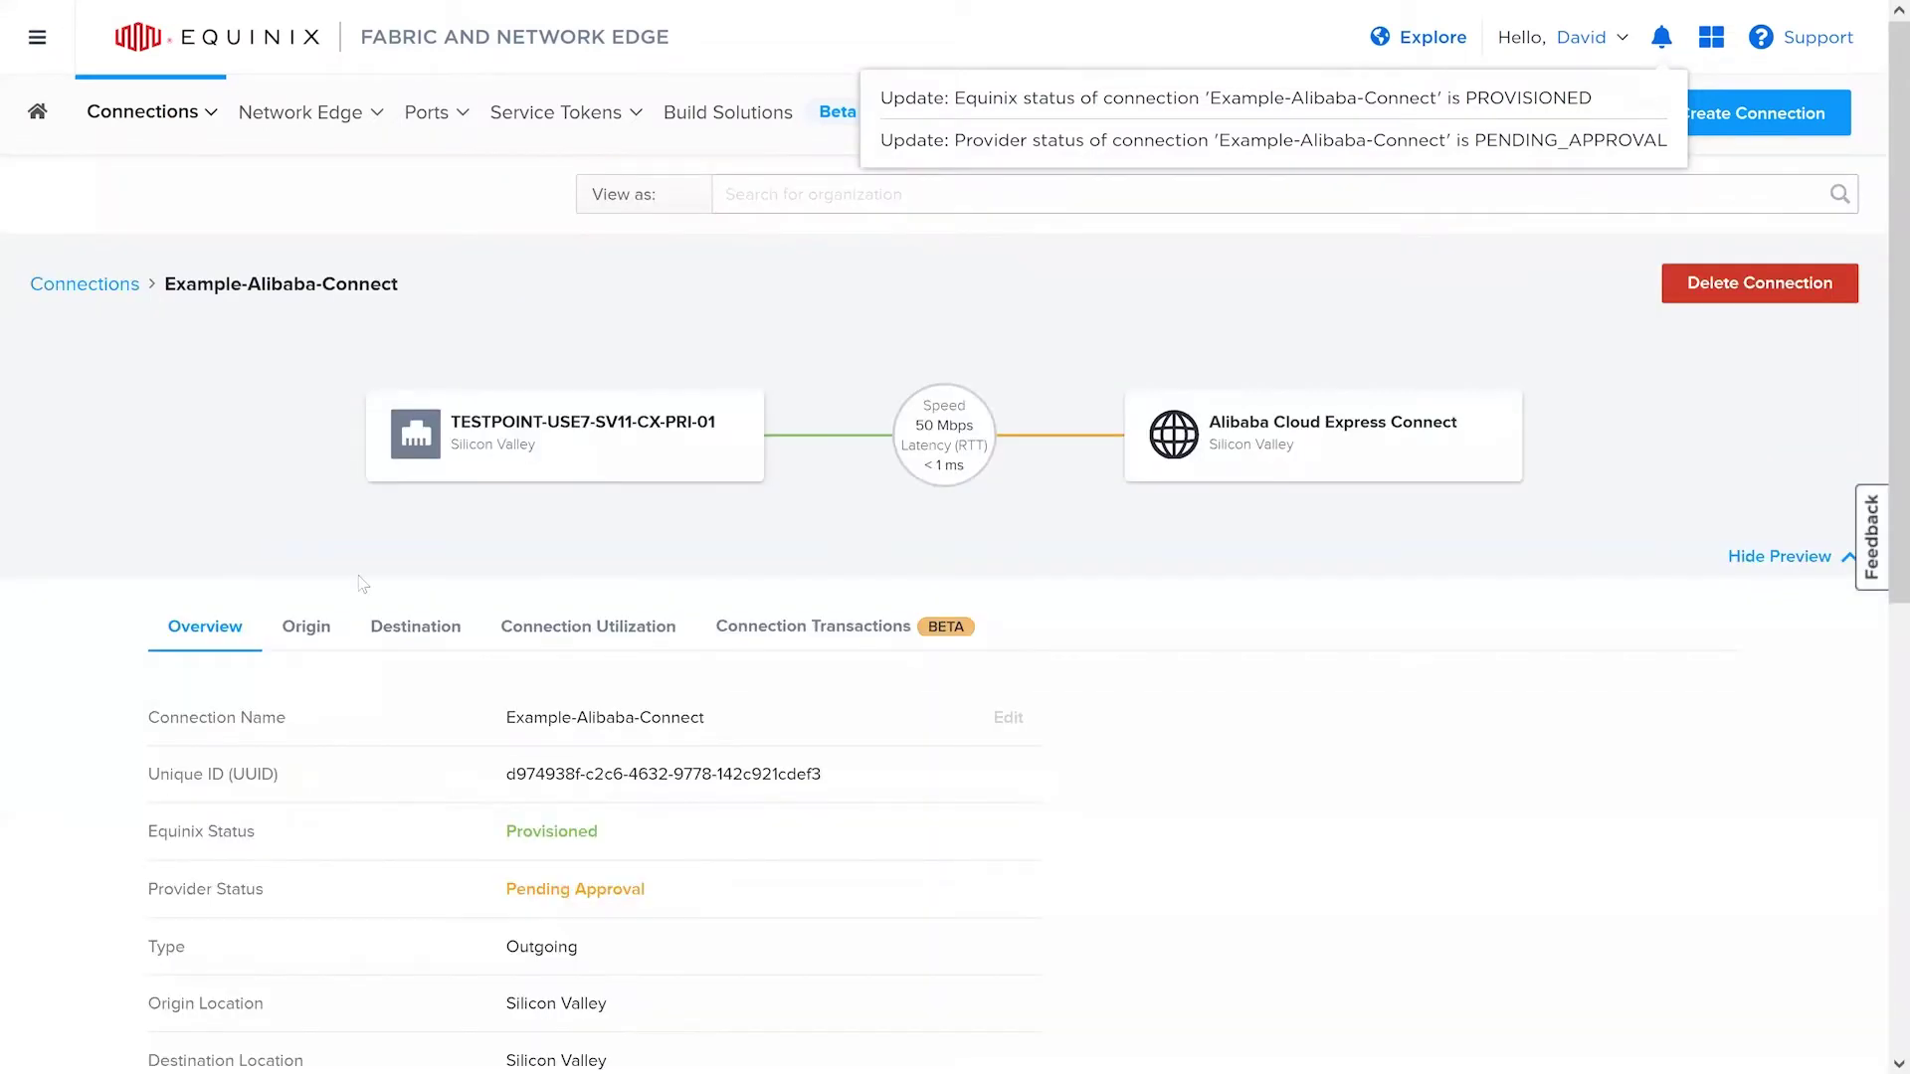
scroll(585, 626, down, 1)
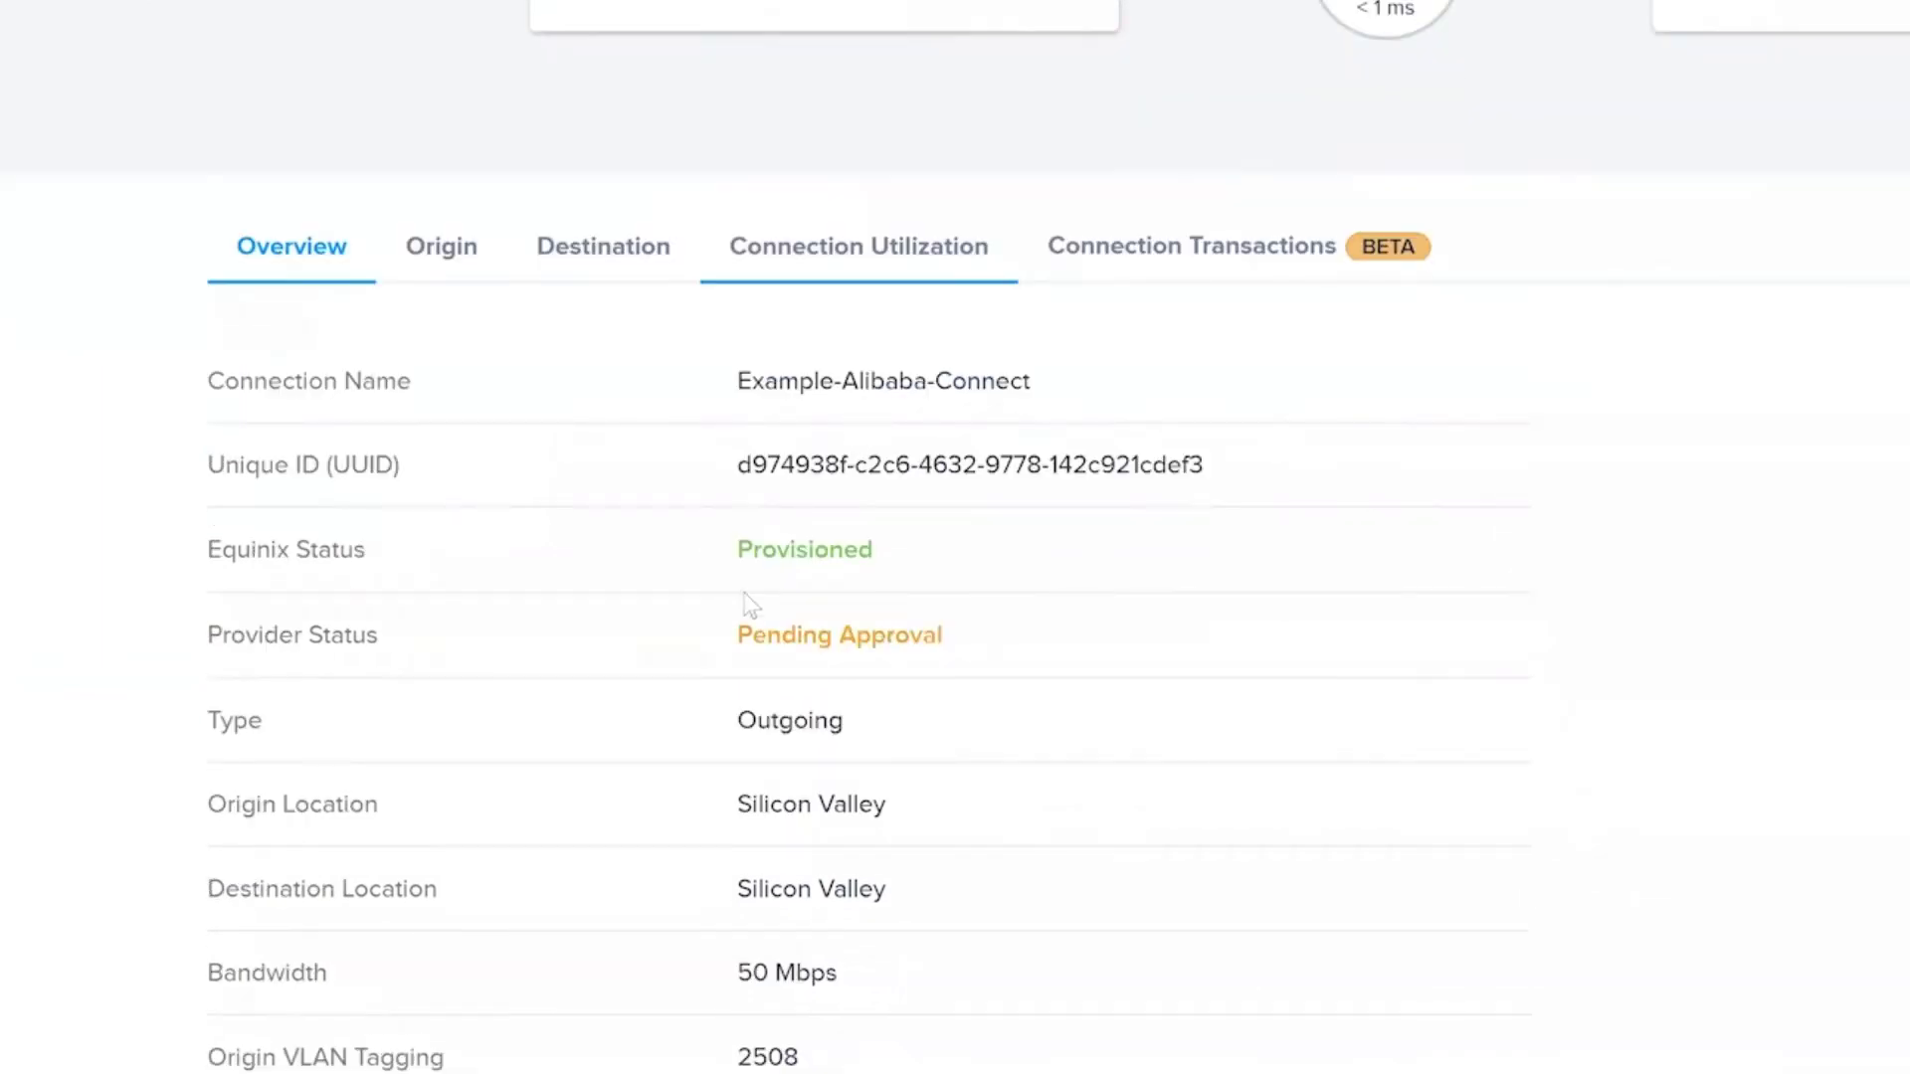
scroll(744, 610, down, 1)
drag(739, 607, 938, 609)
click(1143, 616)
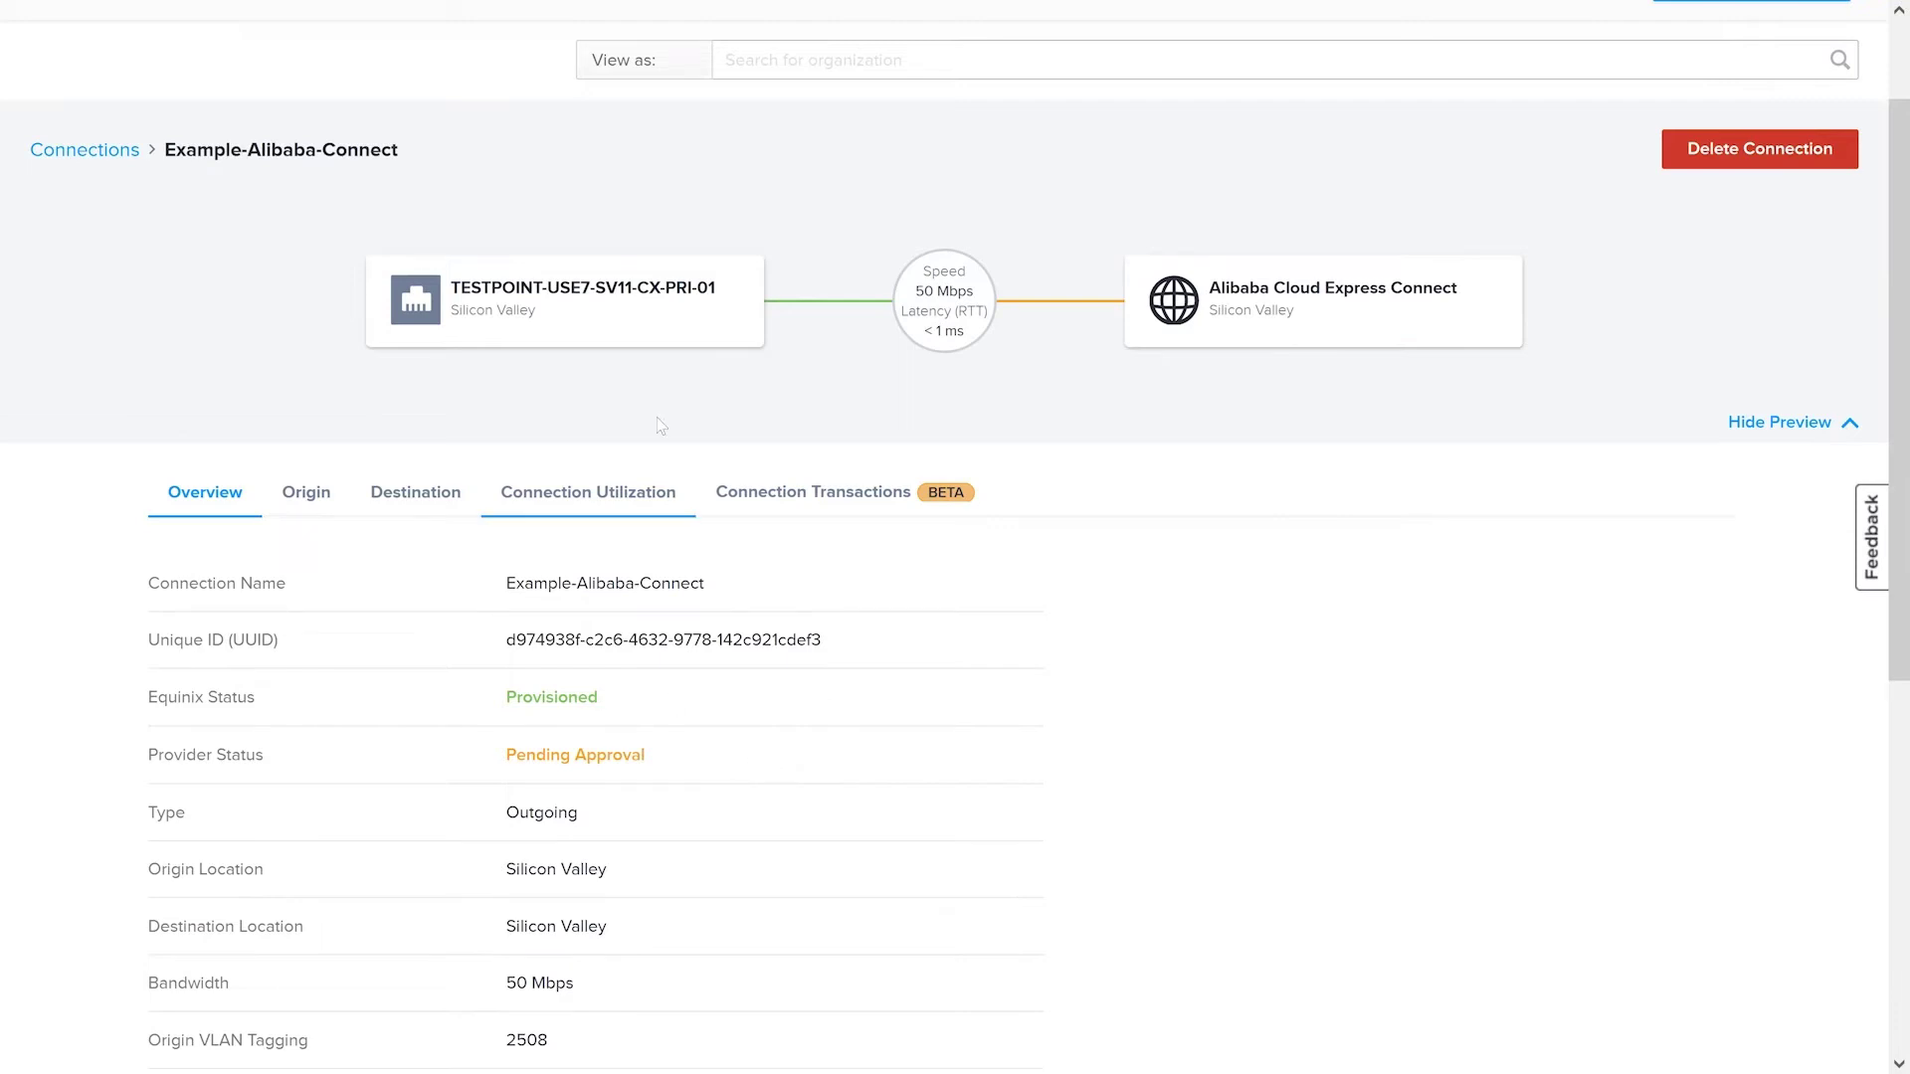
scroll(697, 172, up, 1)
scroll(697, 172, up, 2)
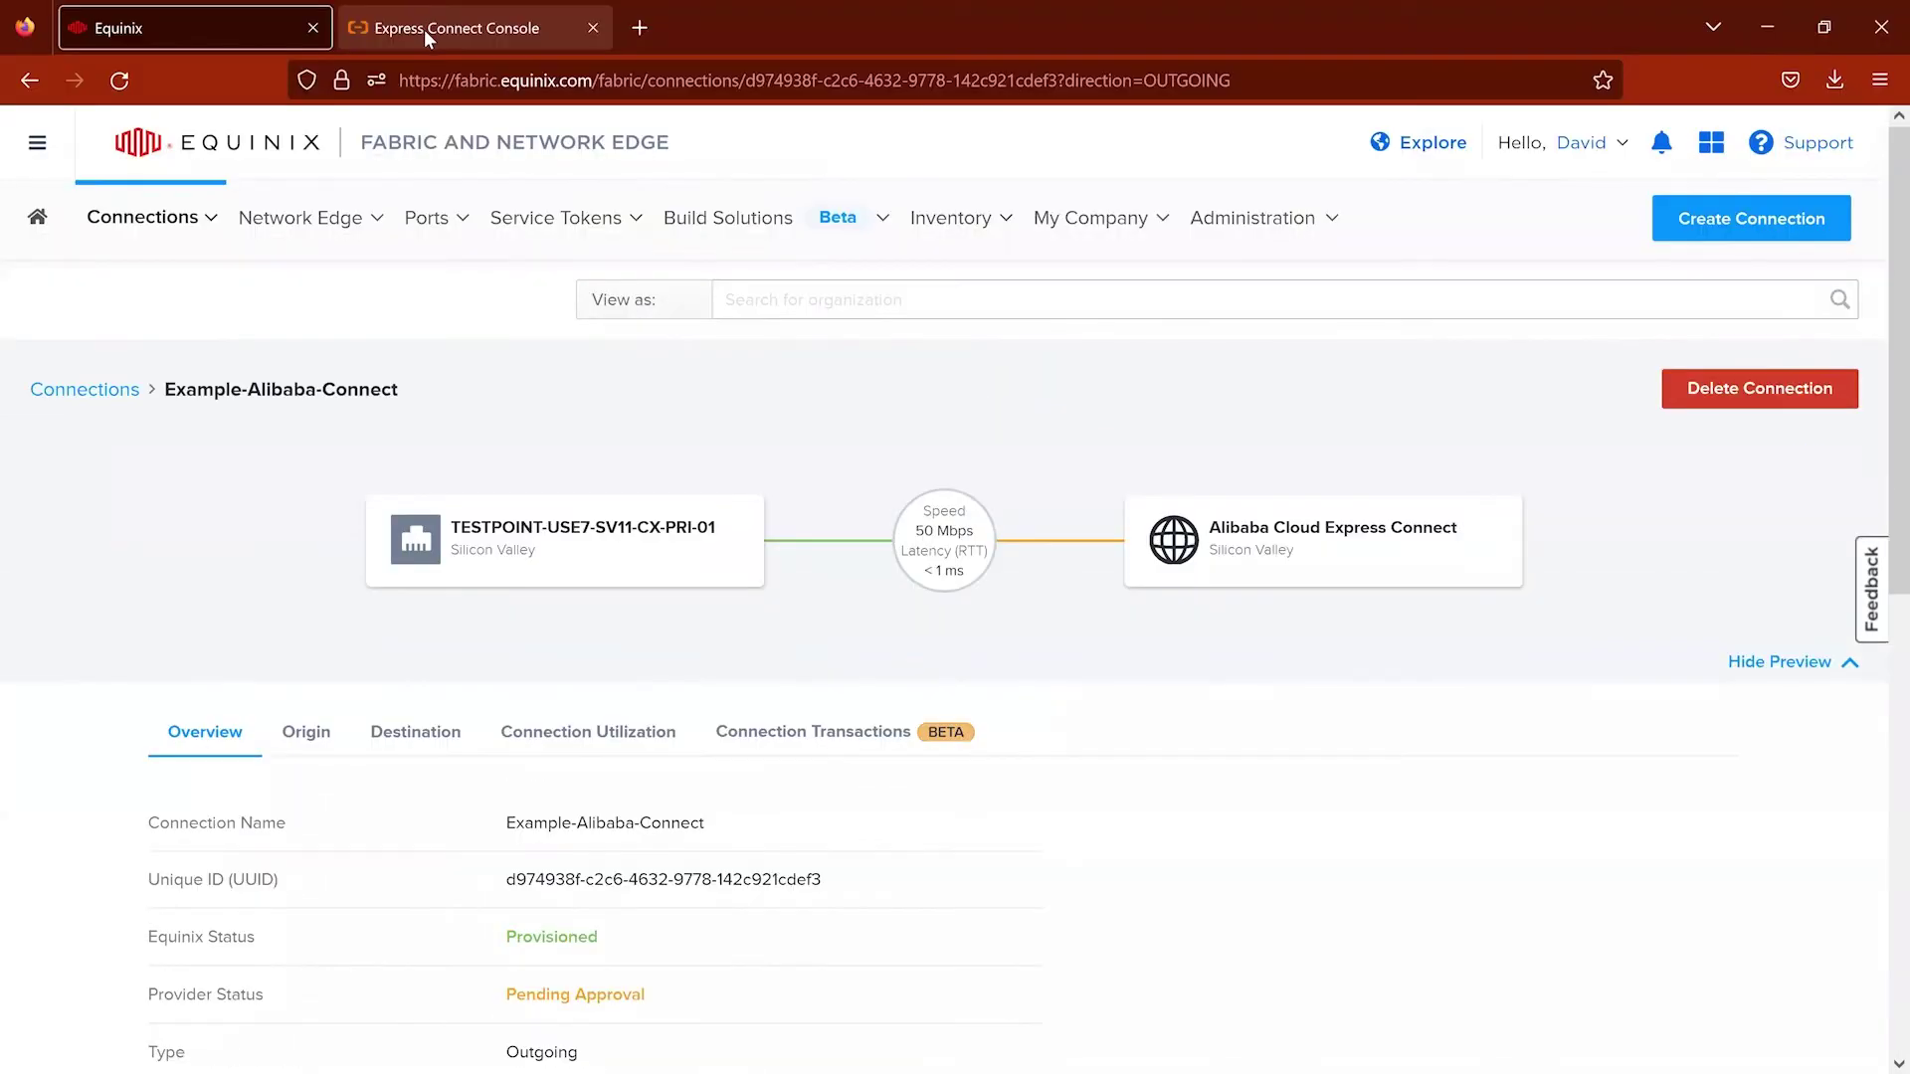
- In the Alibaba console, open Express Connect and scroll the Physical Connection table to its statuses
click(424, 34)
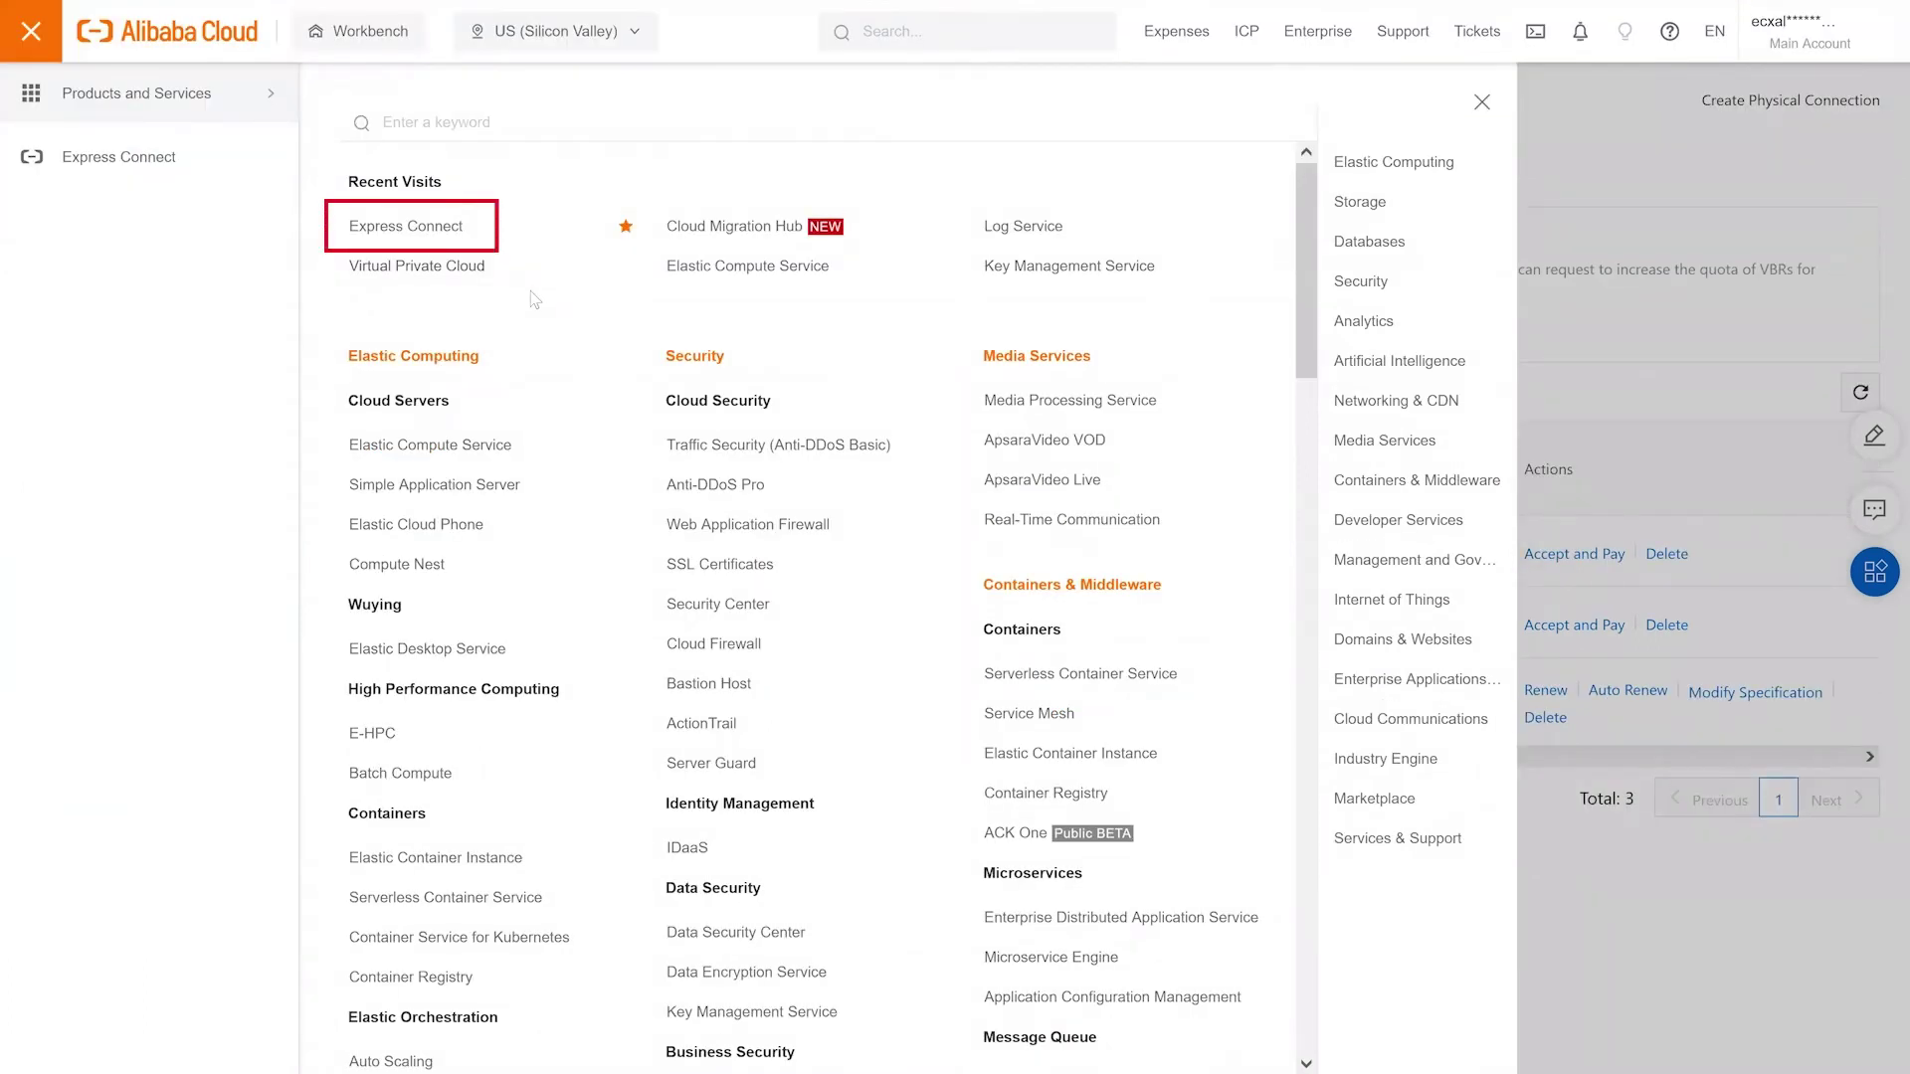
click(446, 242)
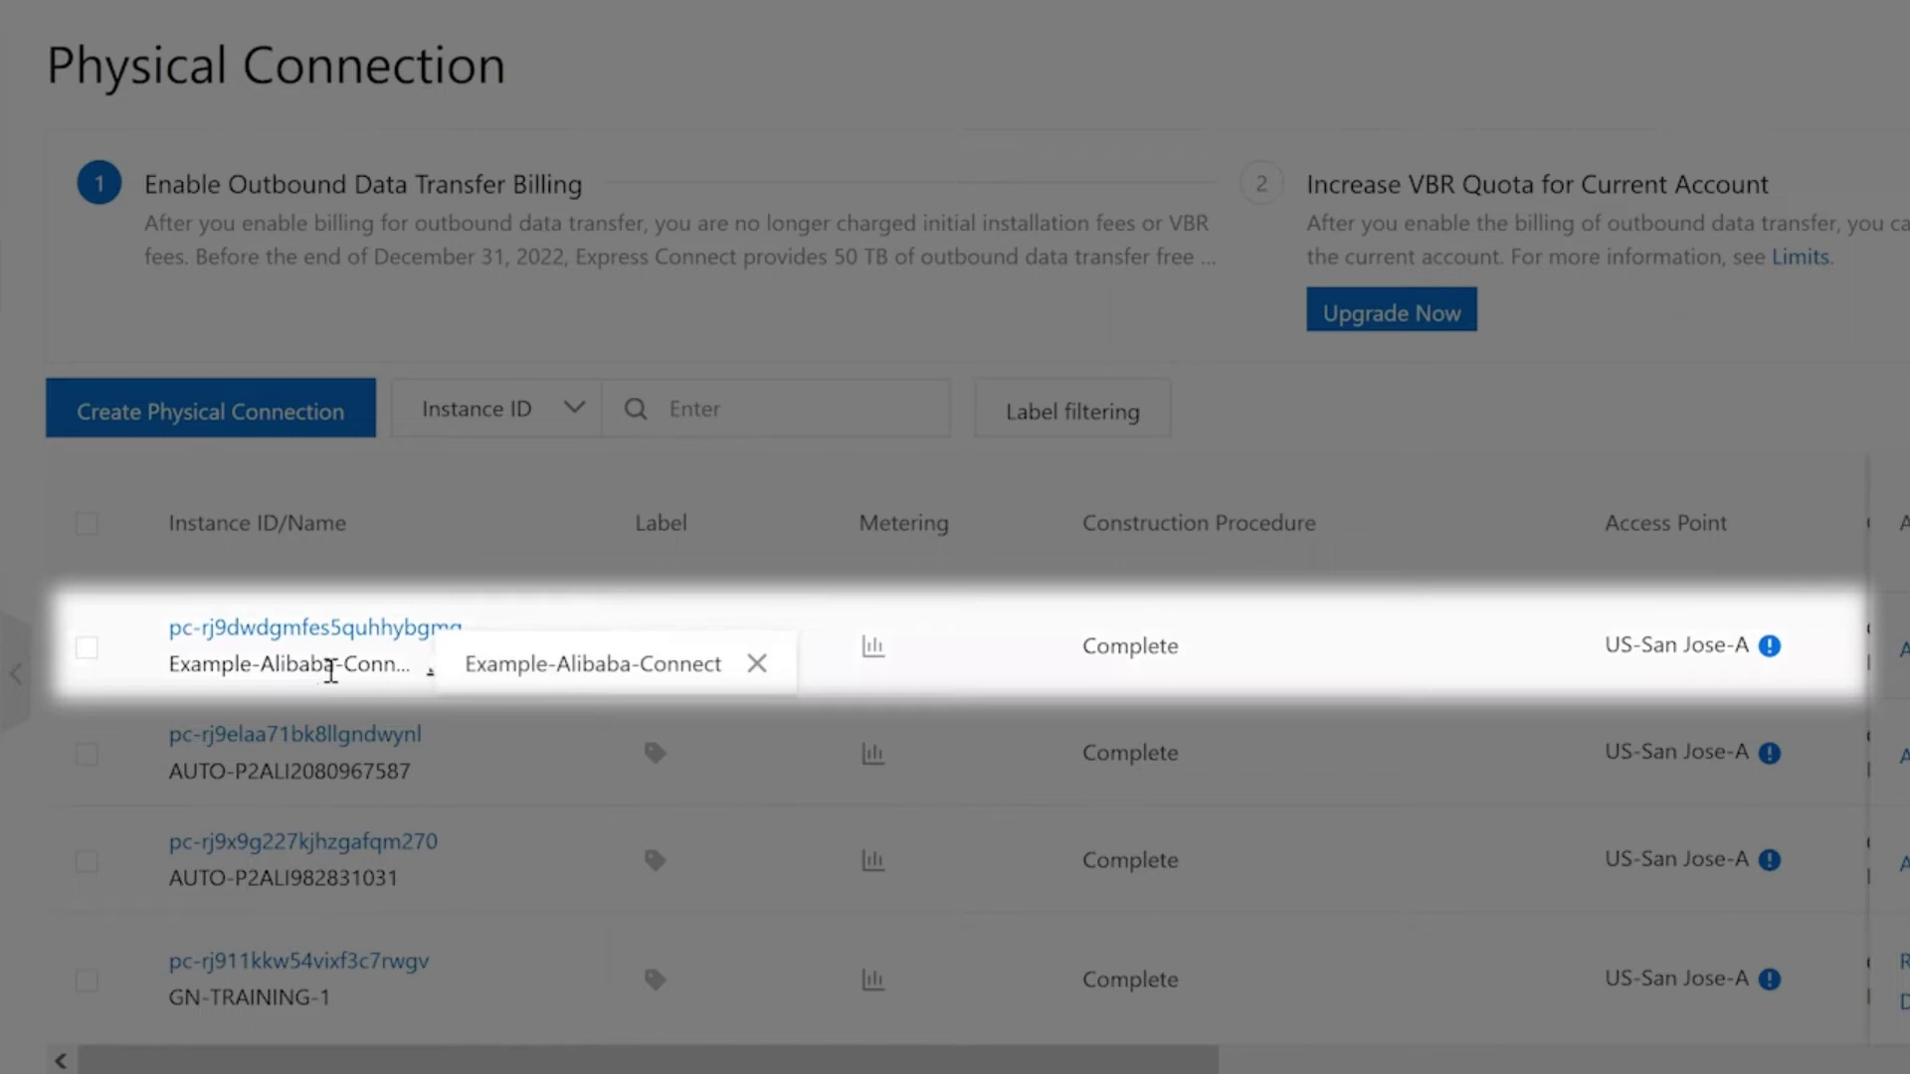
drag(788, 1059, 1418, 1059)
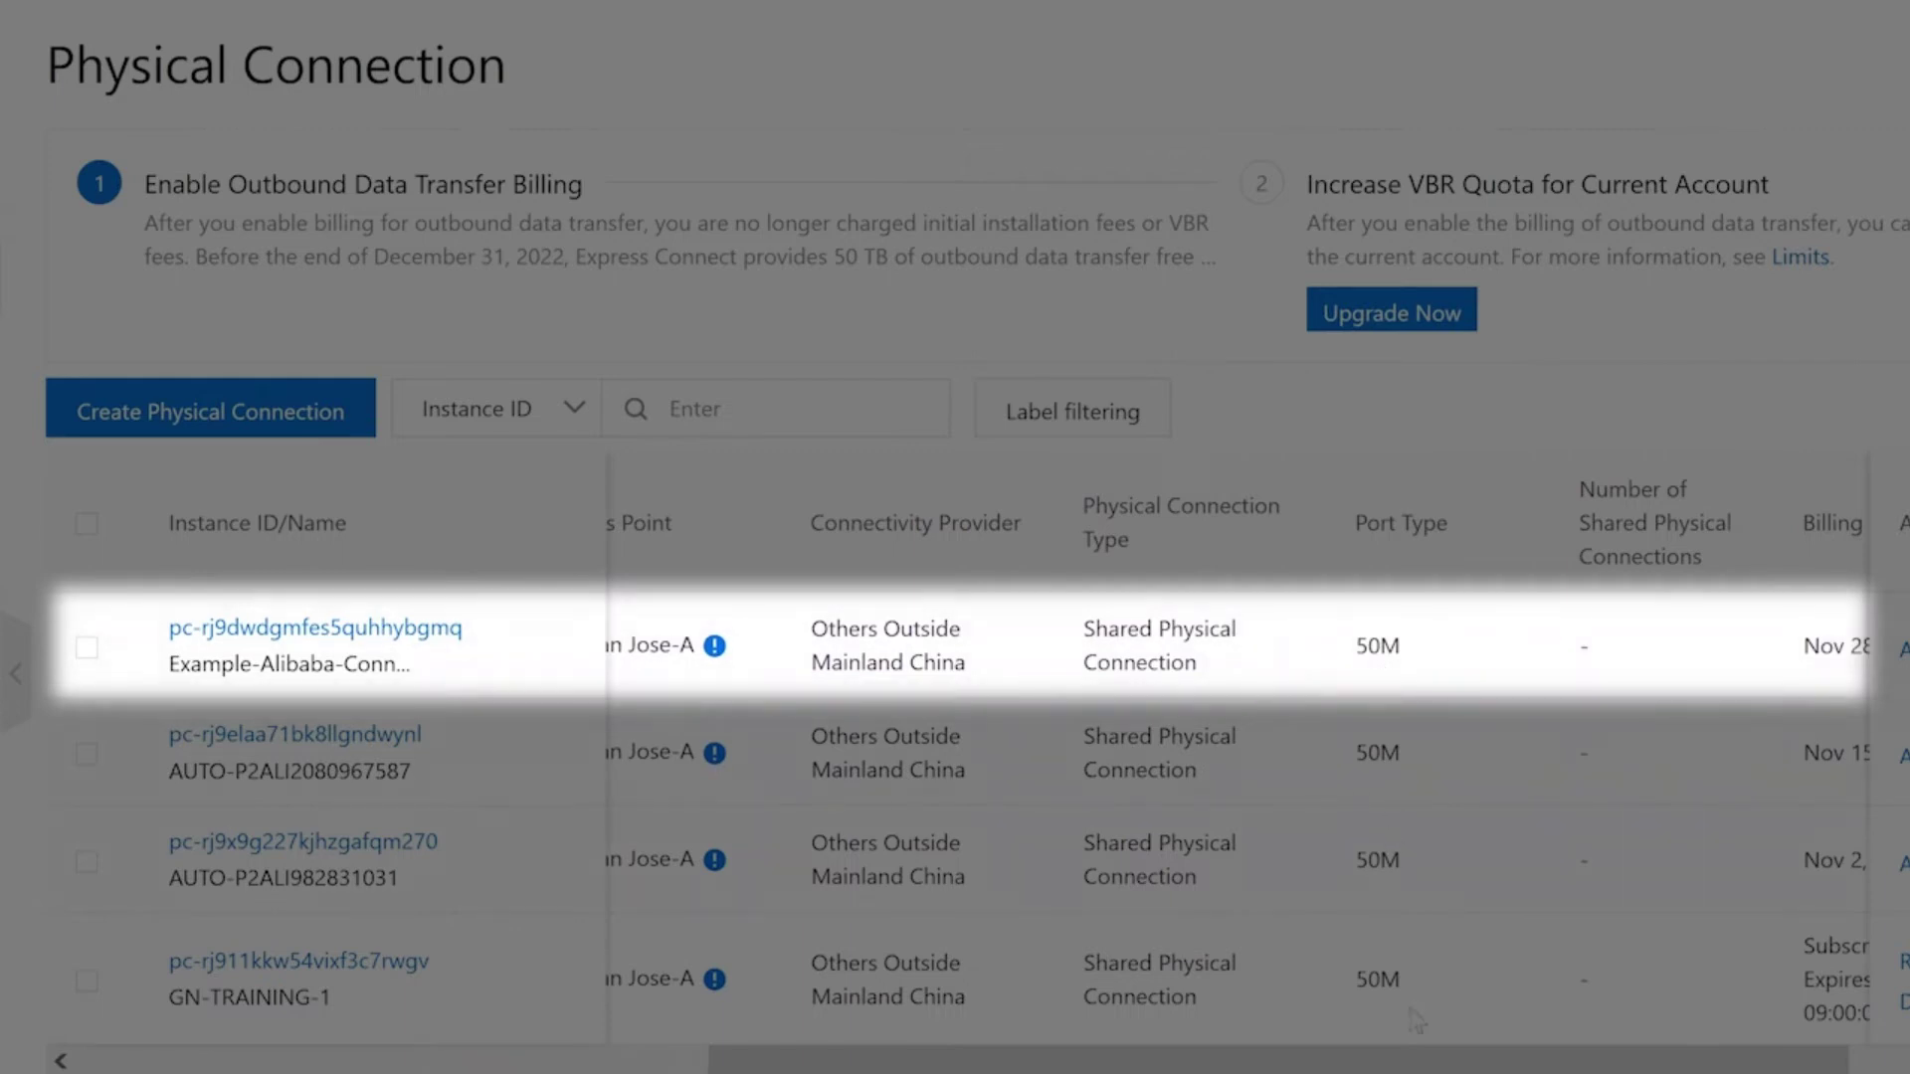
drag(1406, 1065, 1773, 1069)
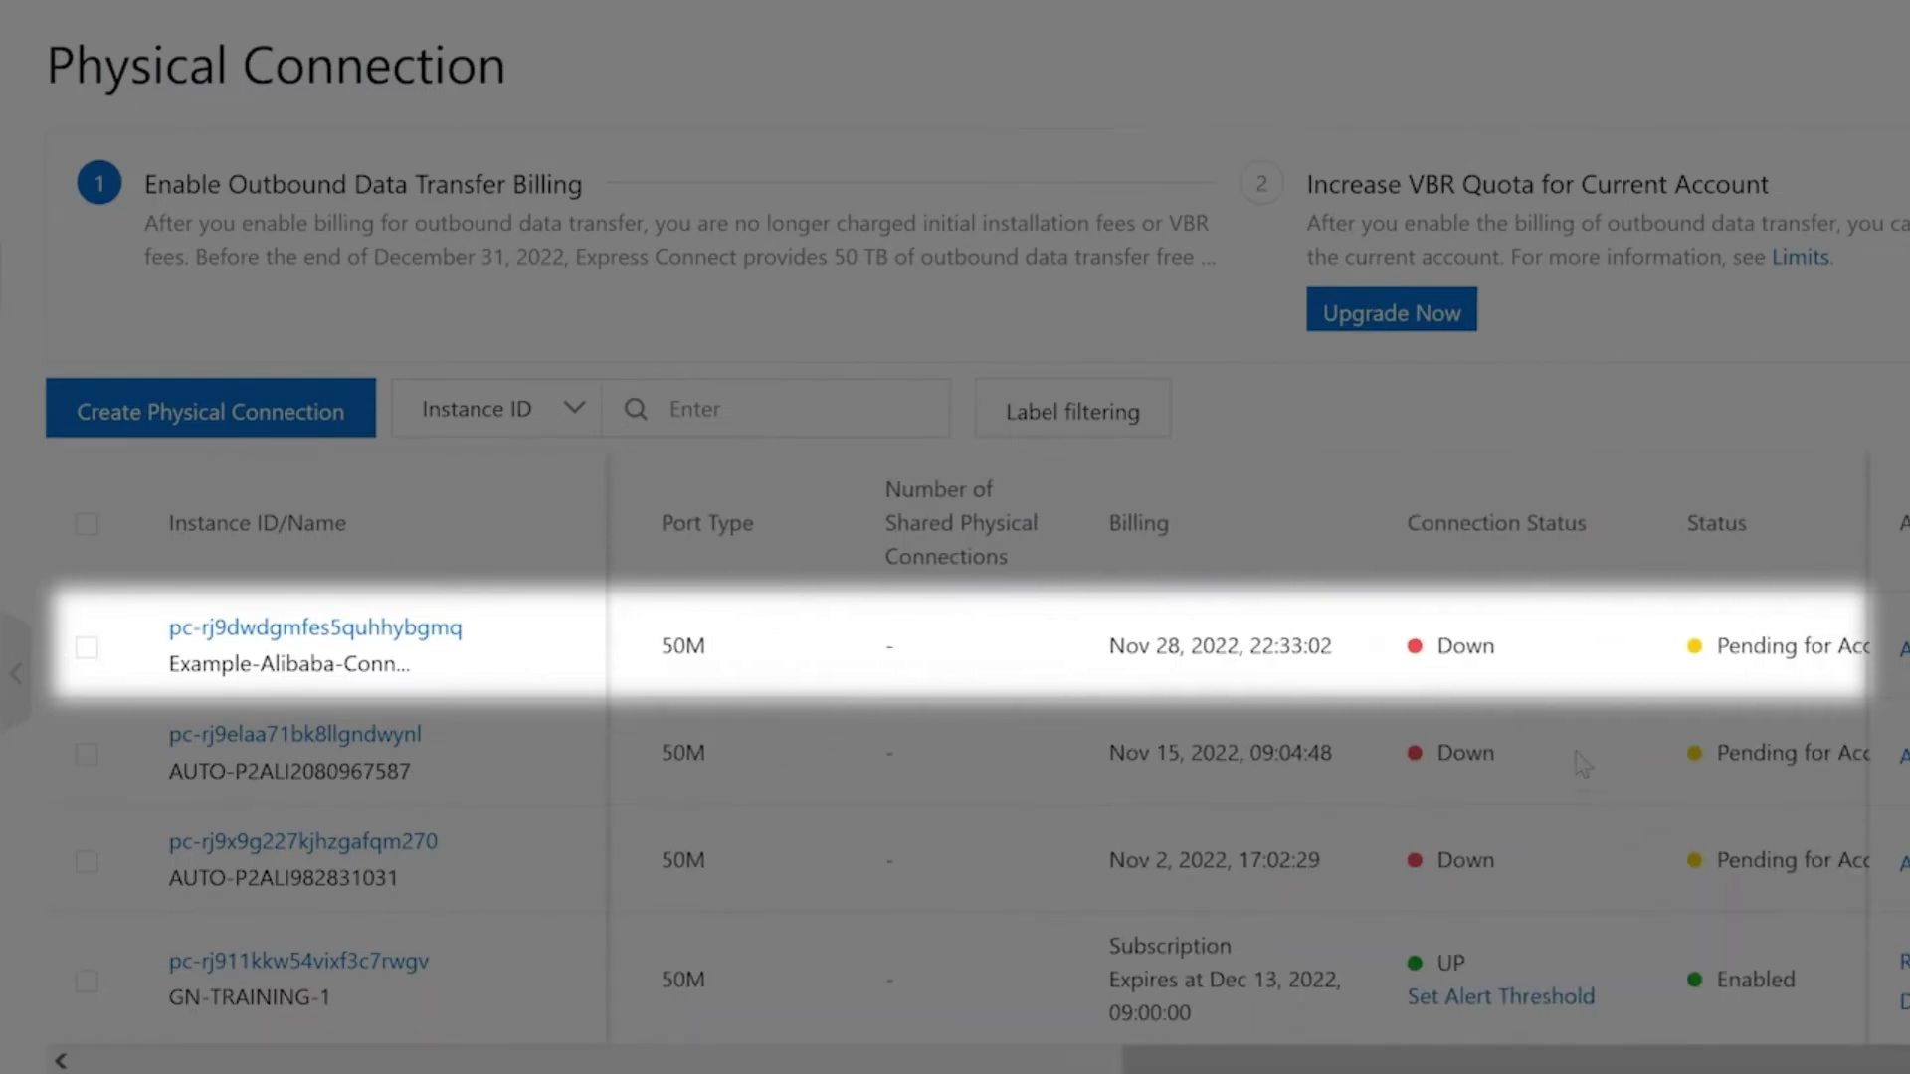
drag(1803, 1064, 1905, 1065)
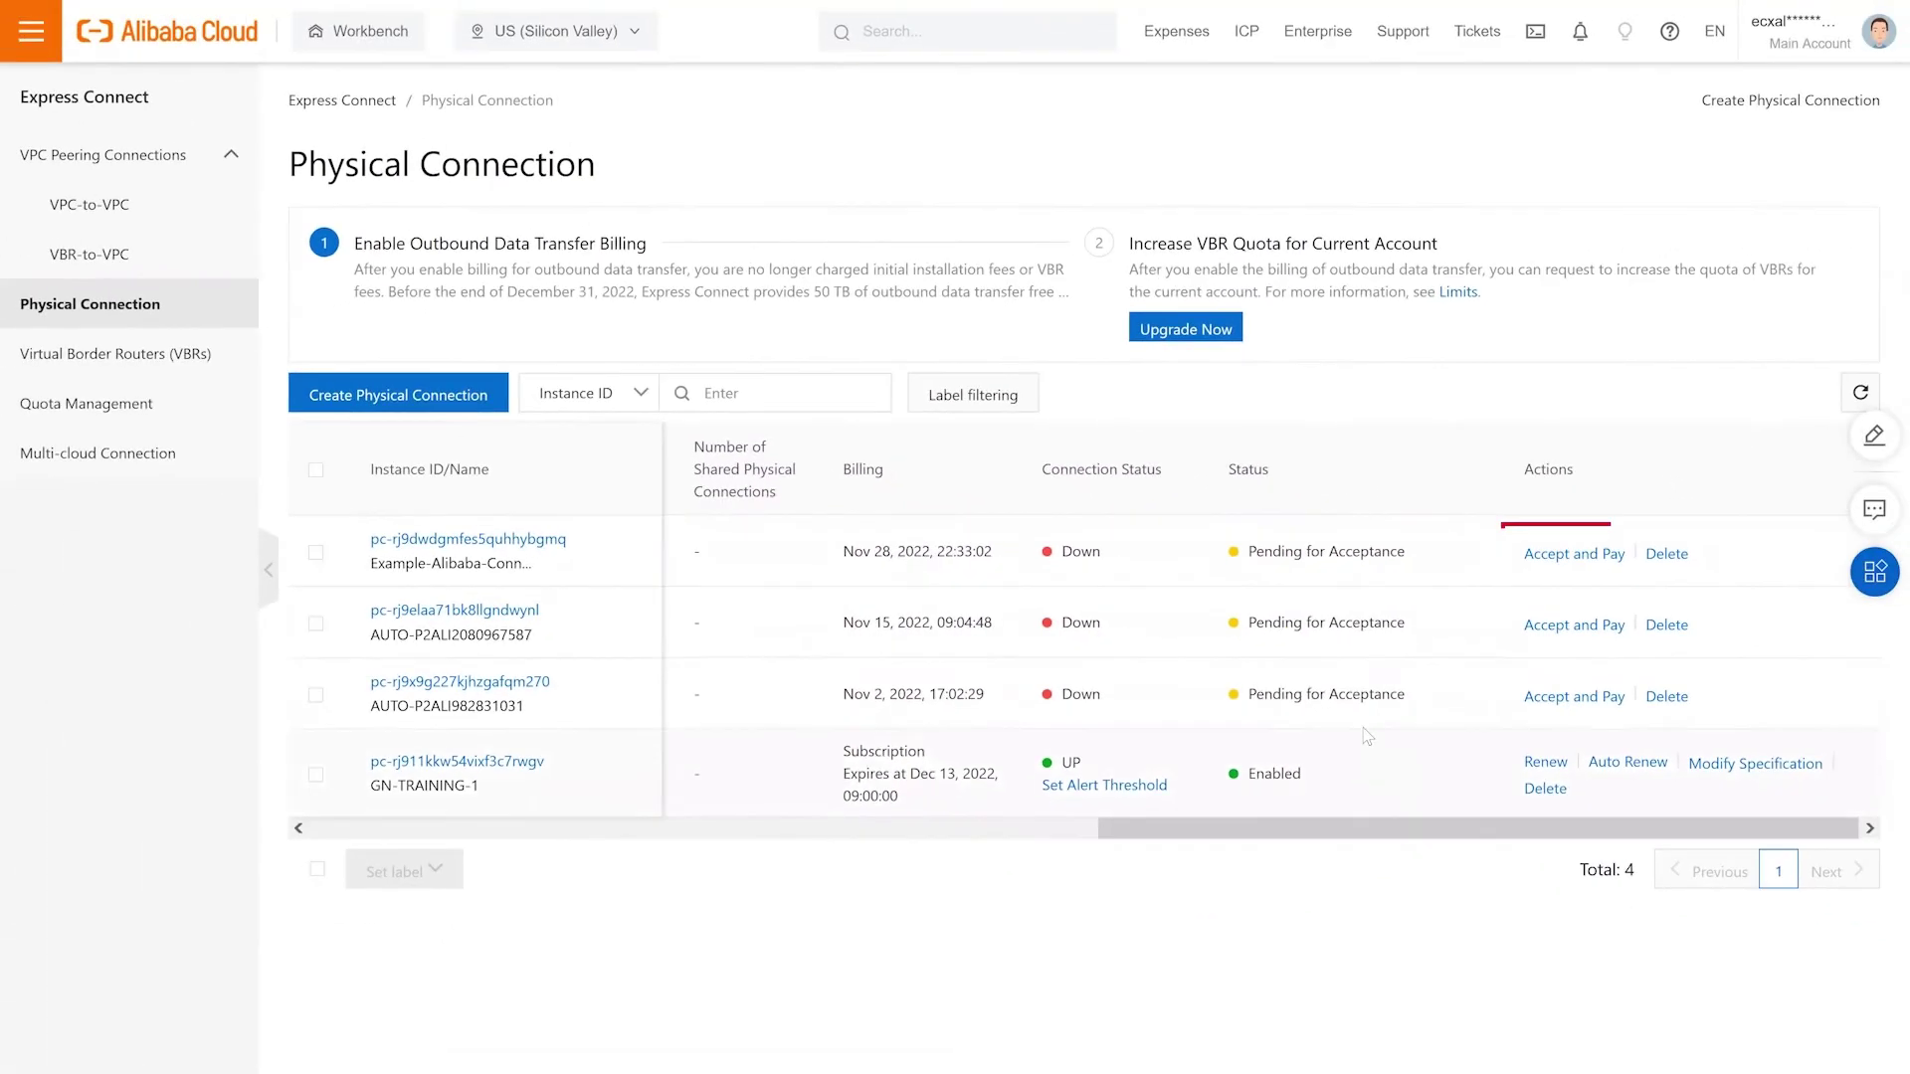
- Accept and pay for the shared Example-Alibaba-Connect physical connection
click(1557, 564)
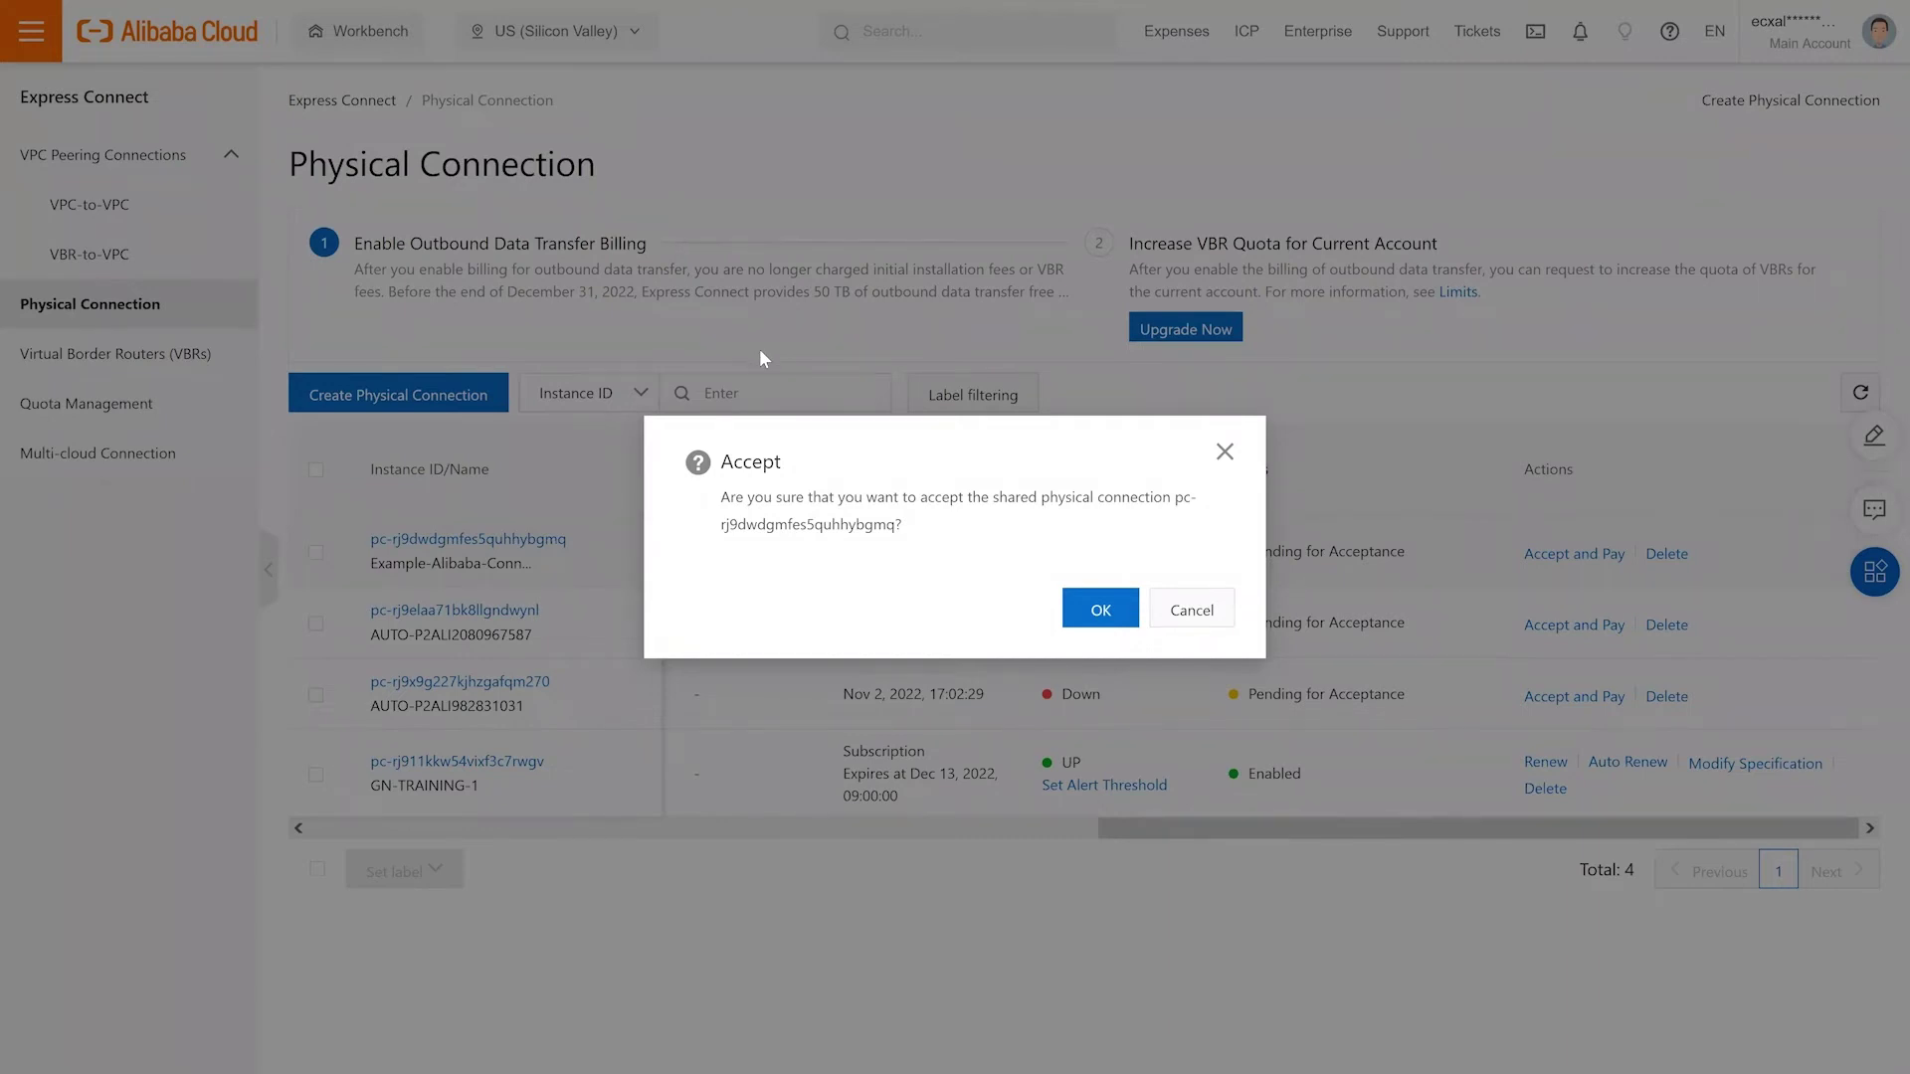
click(1099, 613)
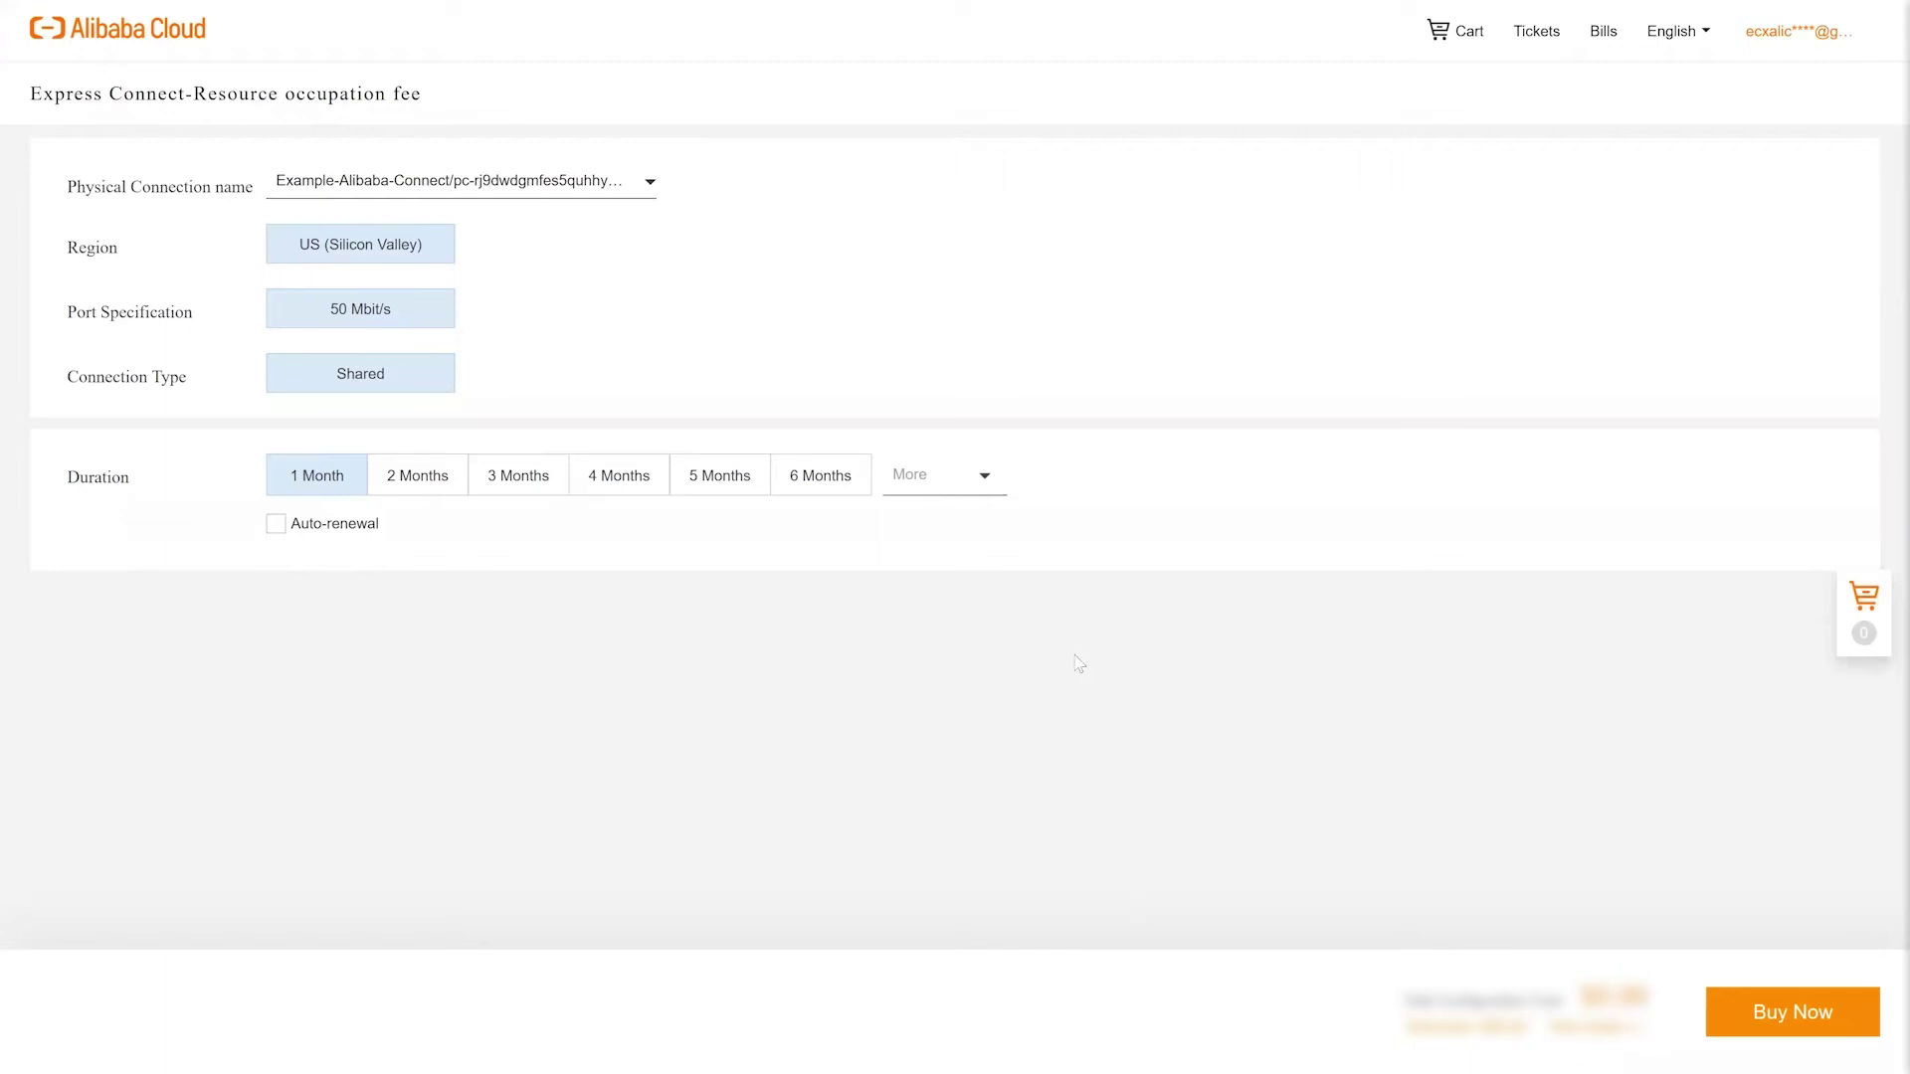
- Buy the one-month resource occupation fee, accept the Terms of Service, and complete the purchase
click(1782, 1019)
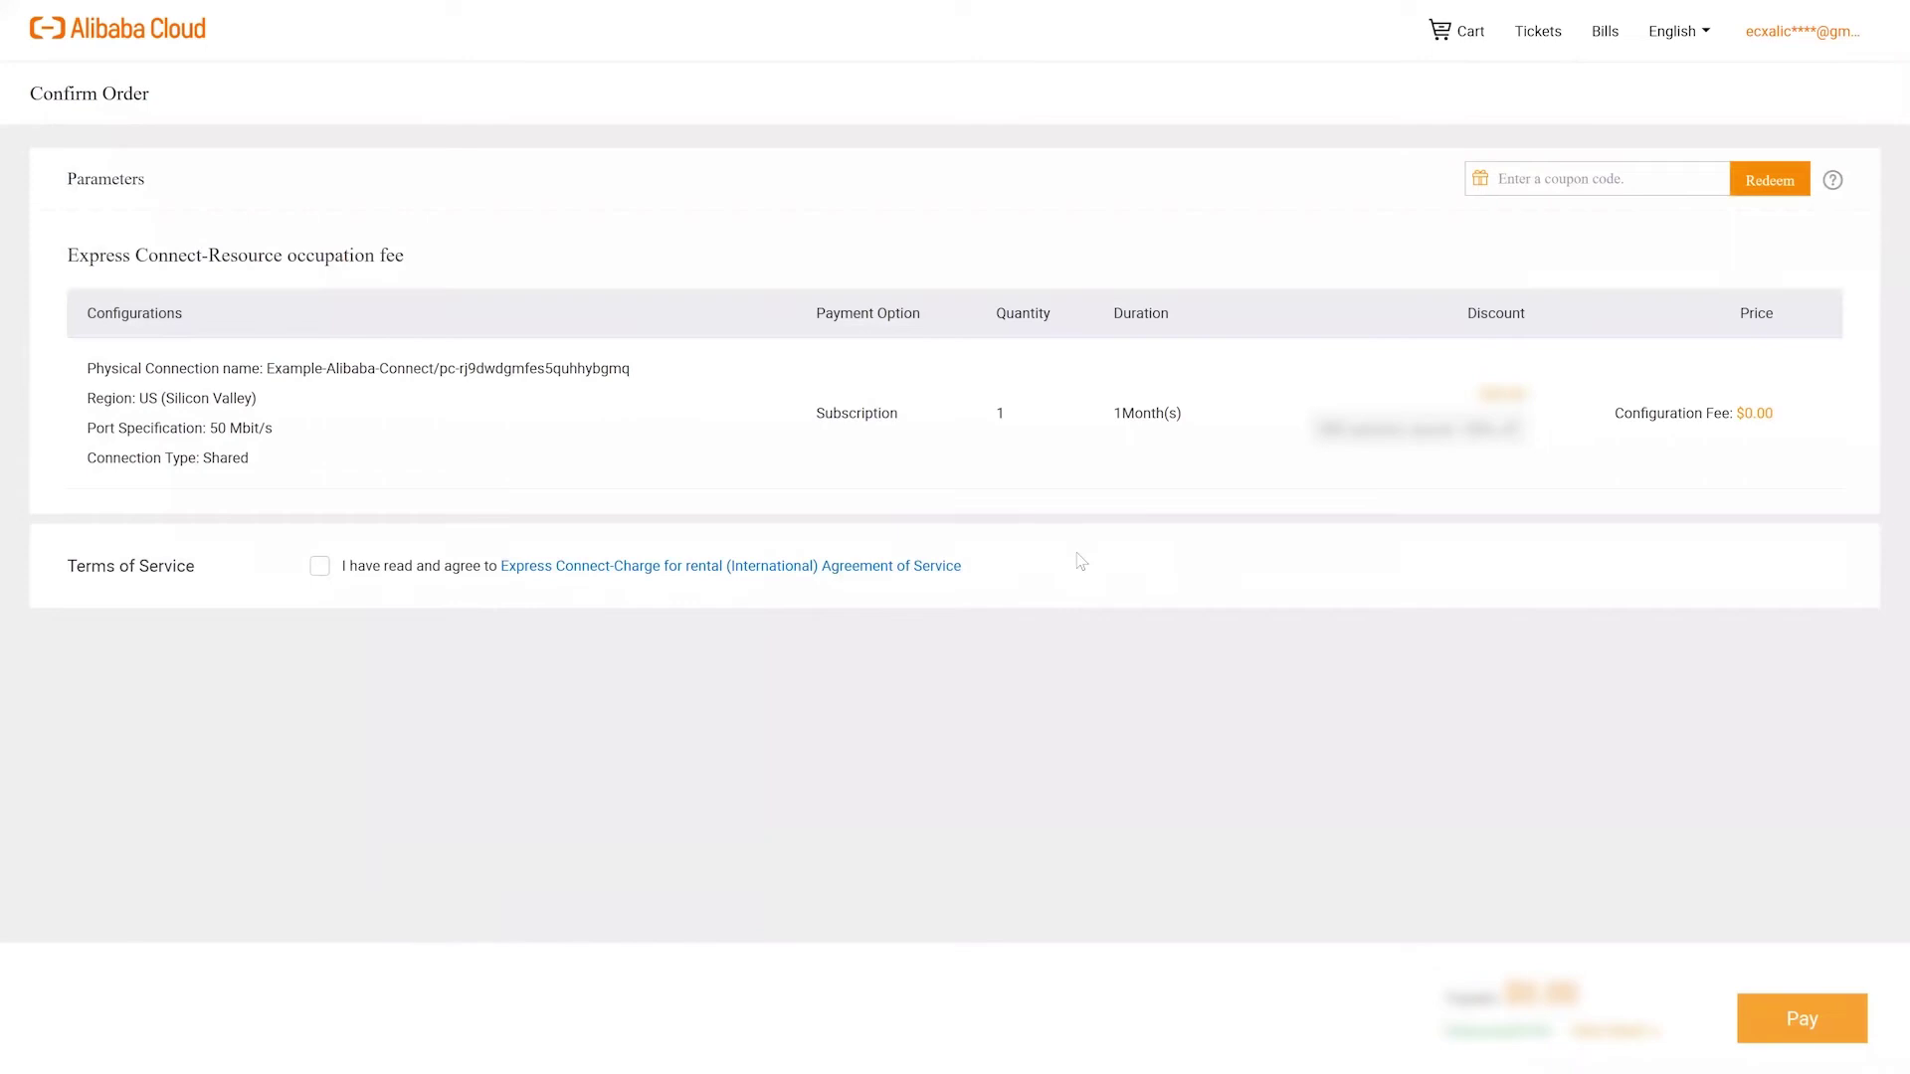
click(320, 567)
click(1813, 1021)
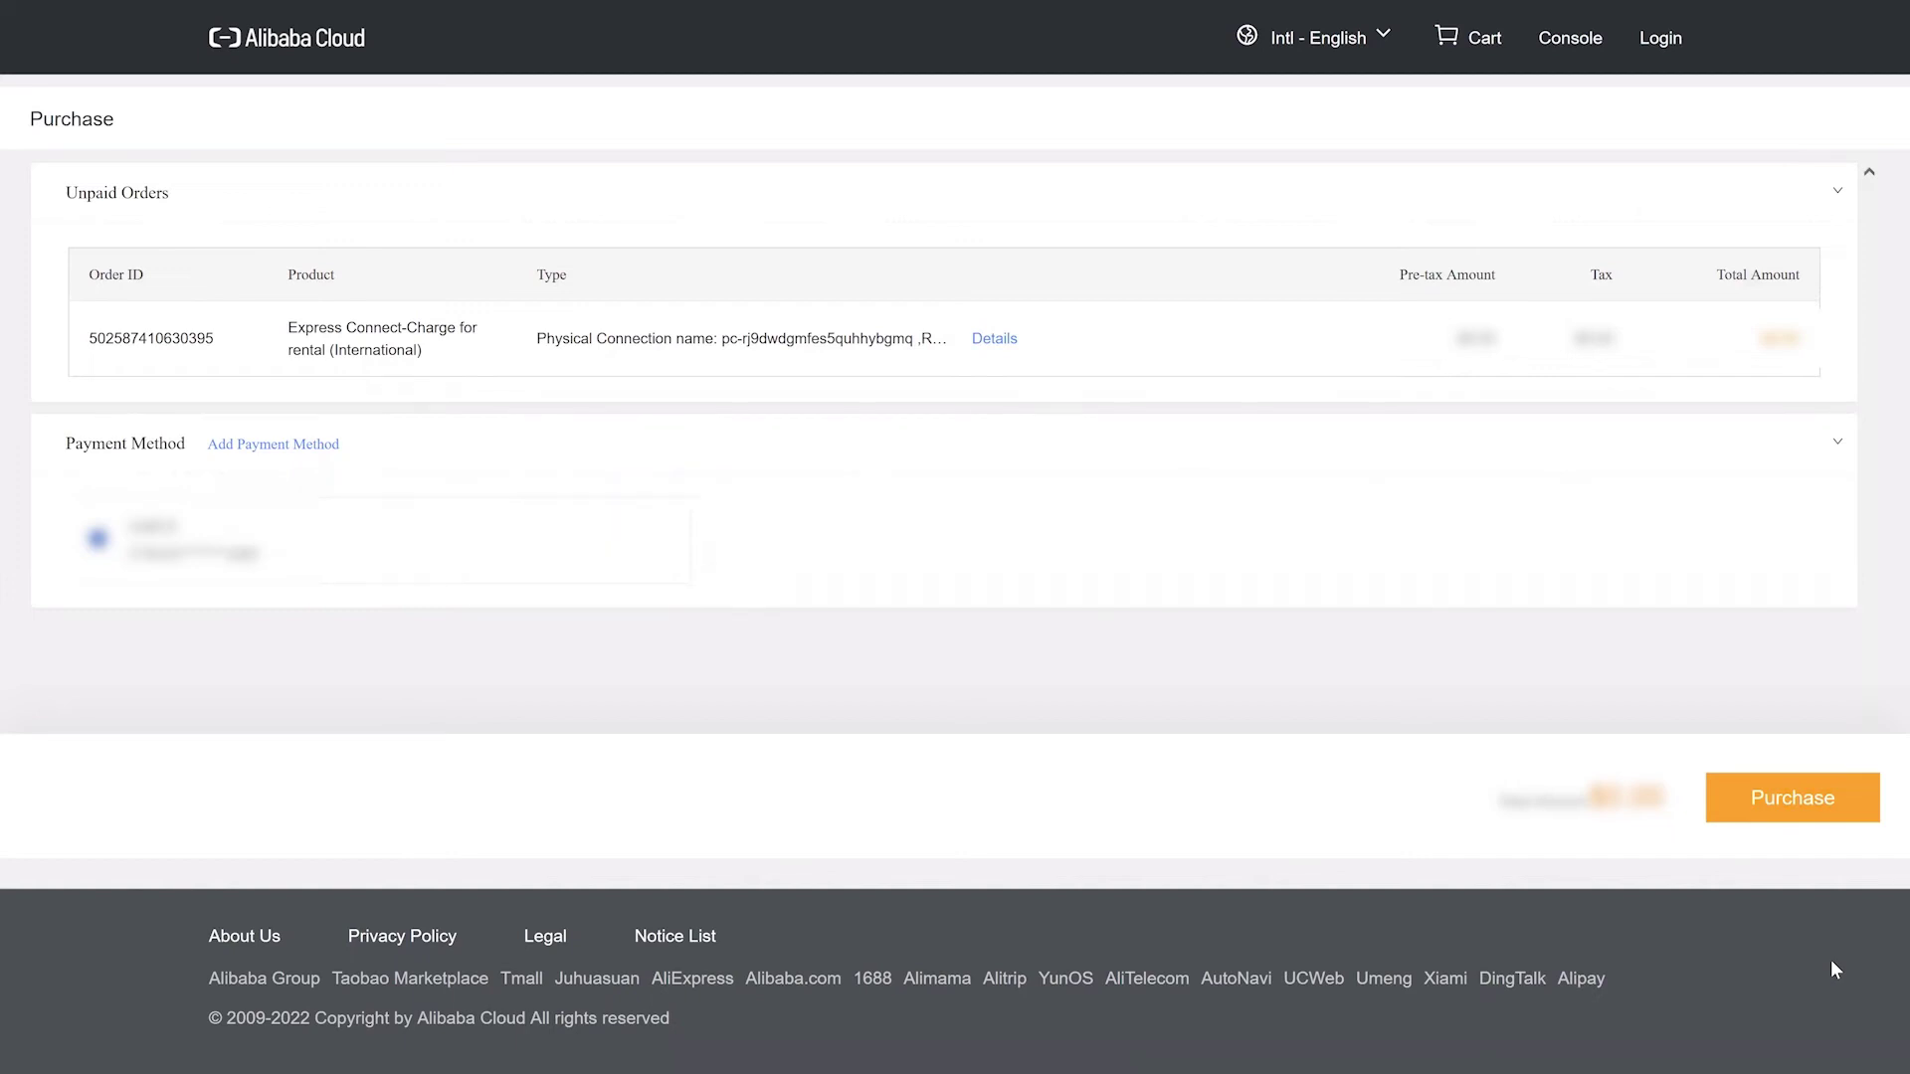
click(1852, 808)
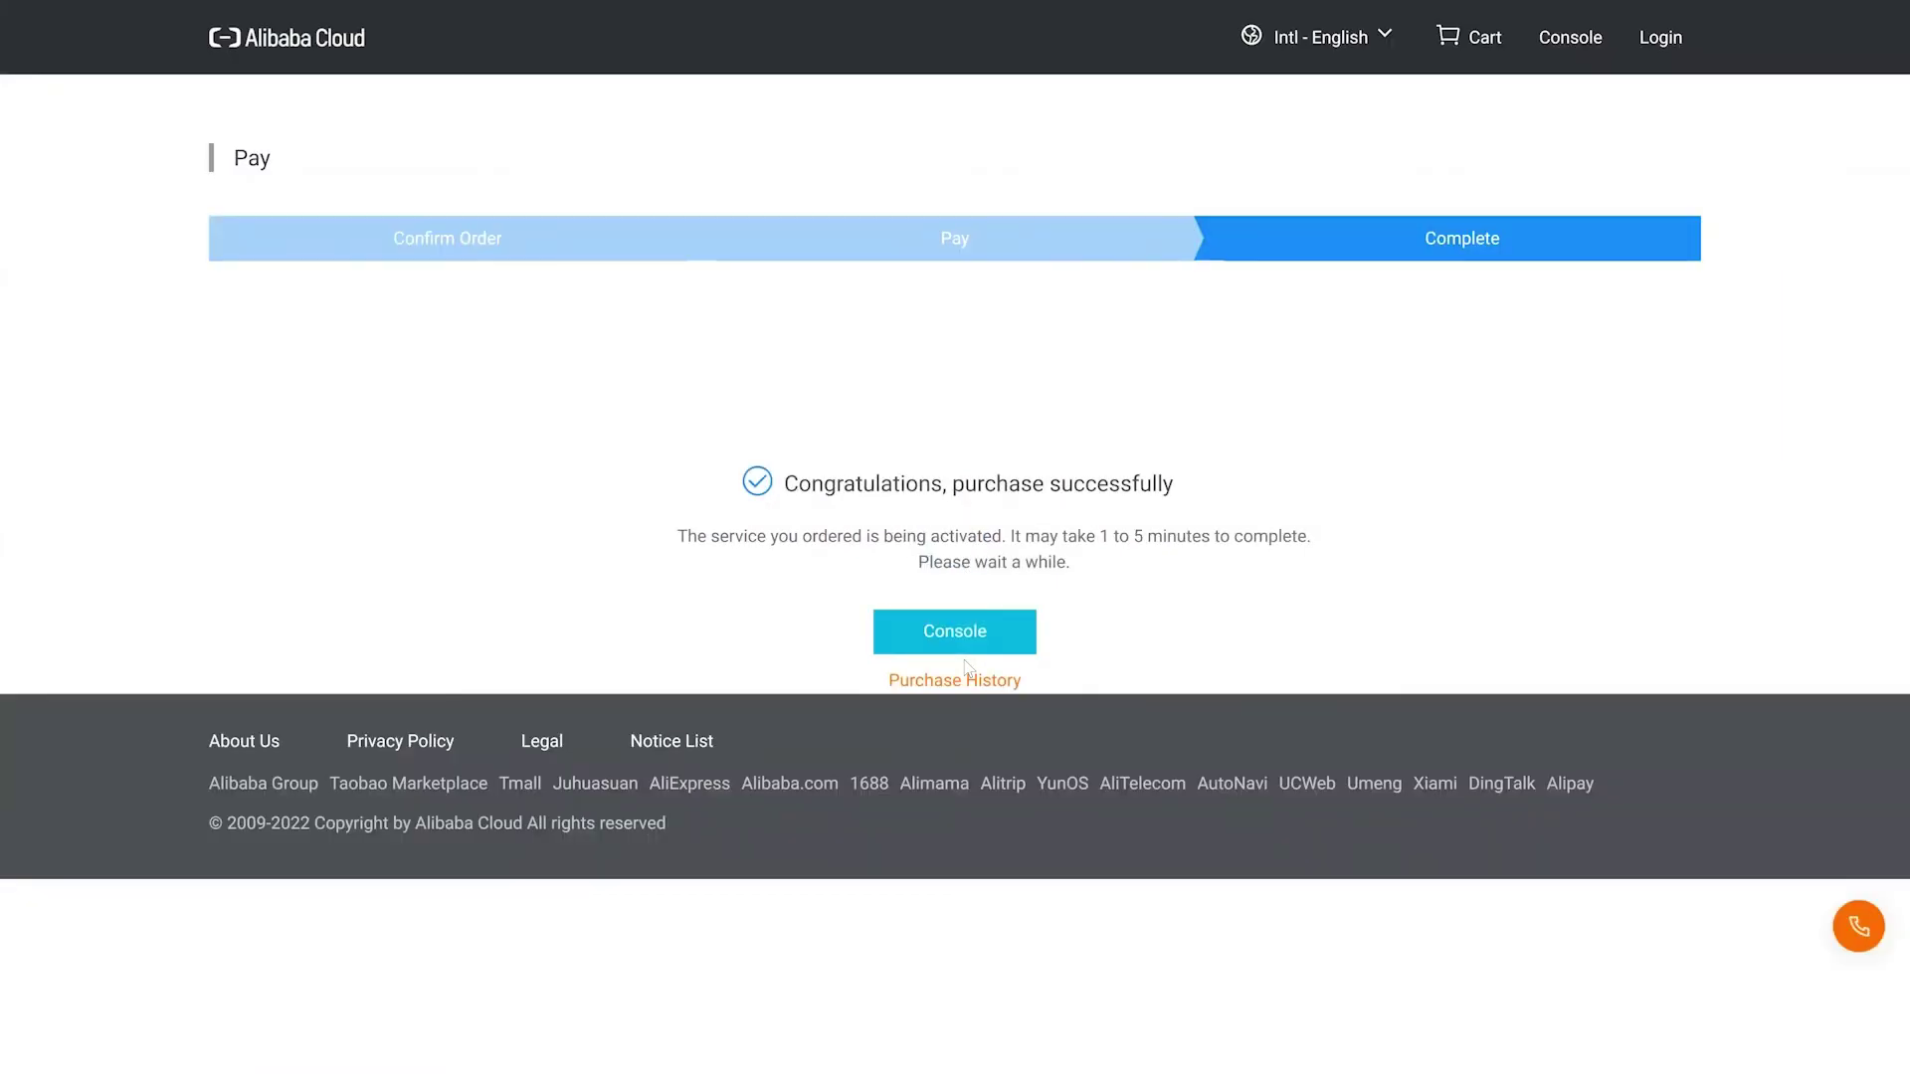
mouse_move(682, 8)
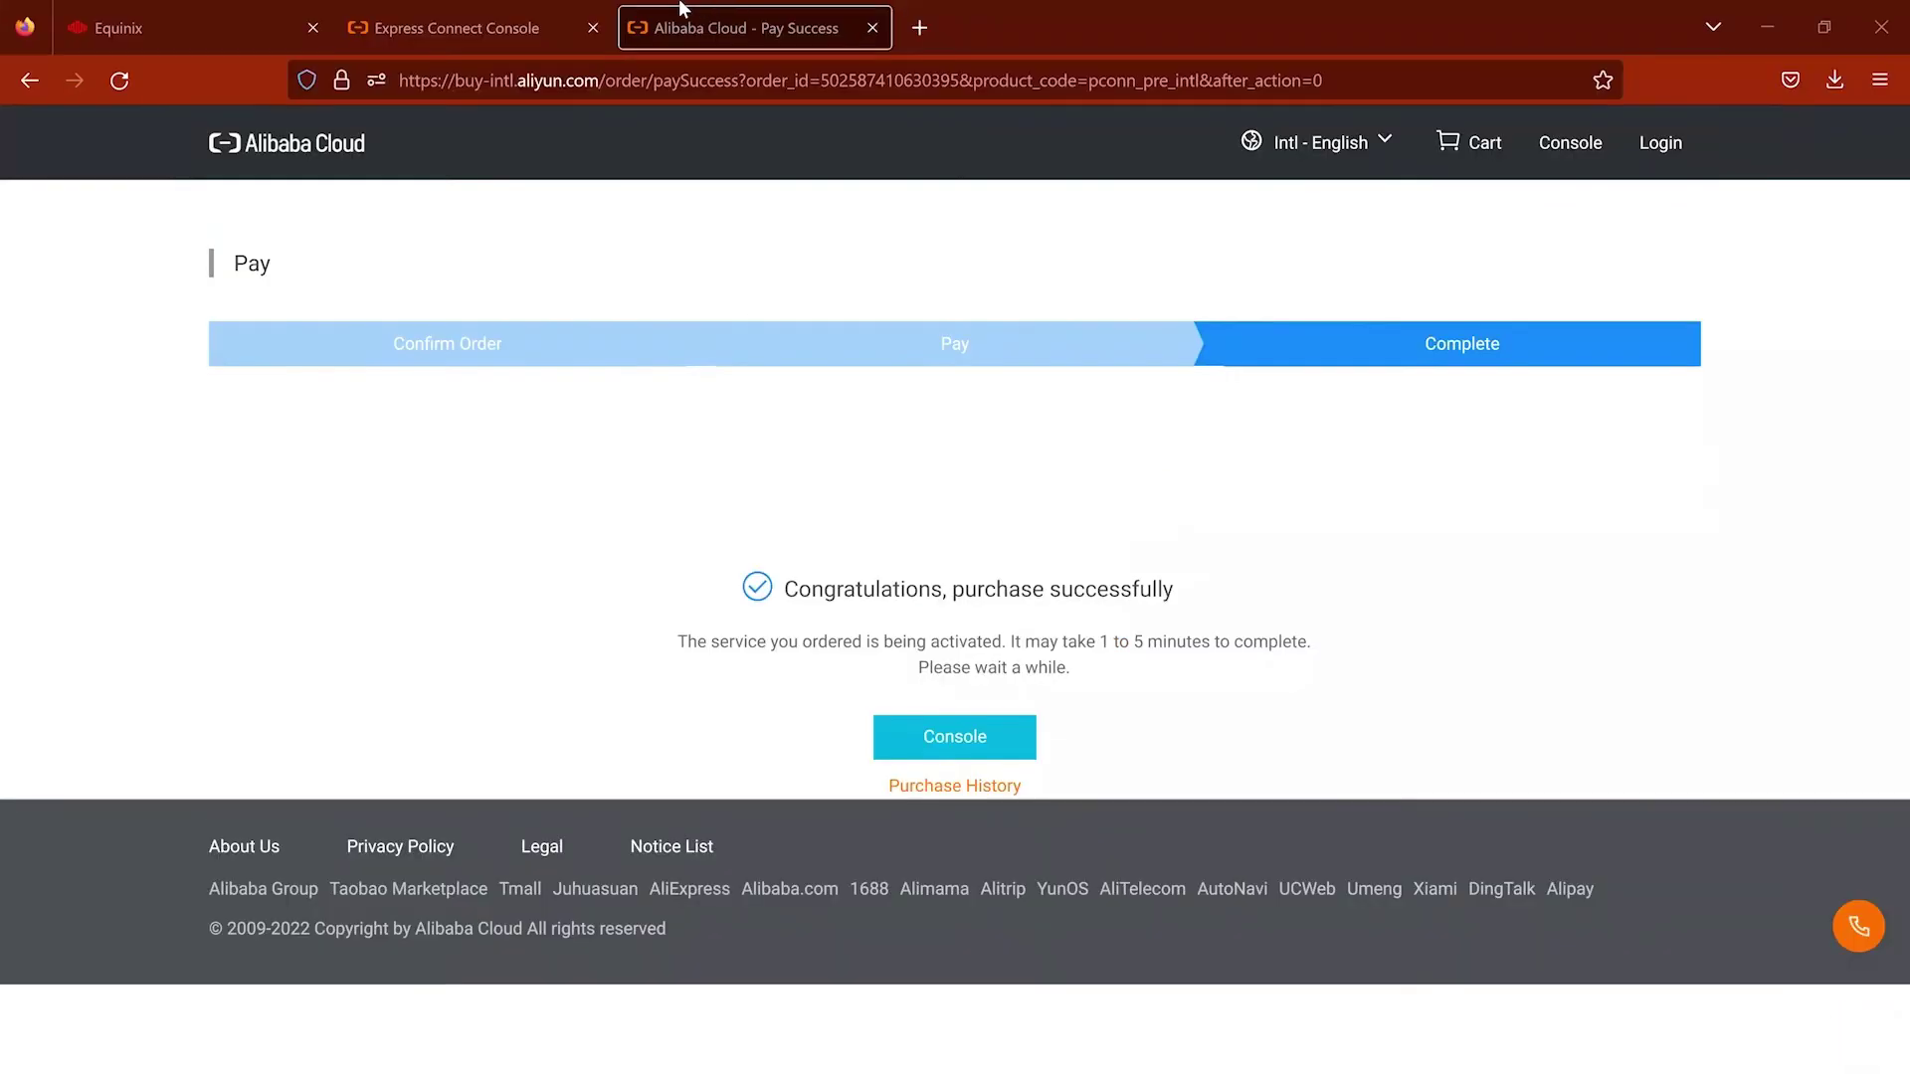
- Refresh the physical connections list, confirm Example-Alibaba-Connect is Enabled, then check its Equinix status
click(488, 14)
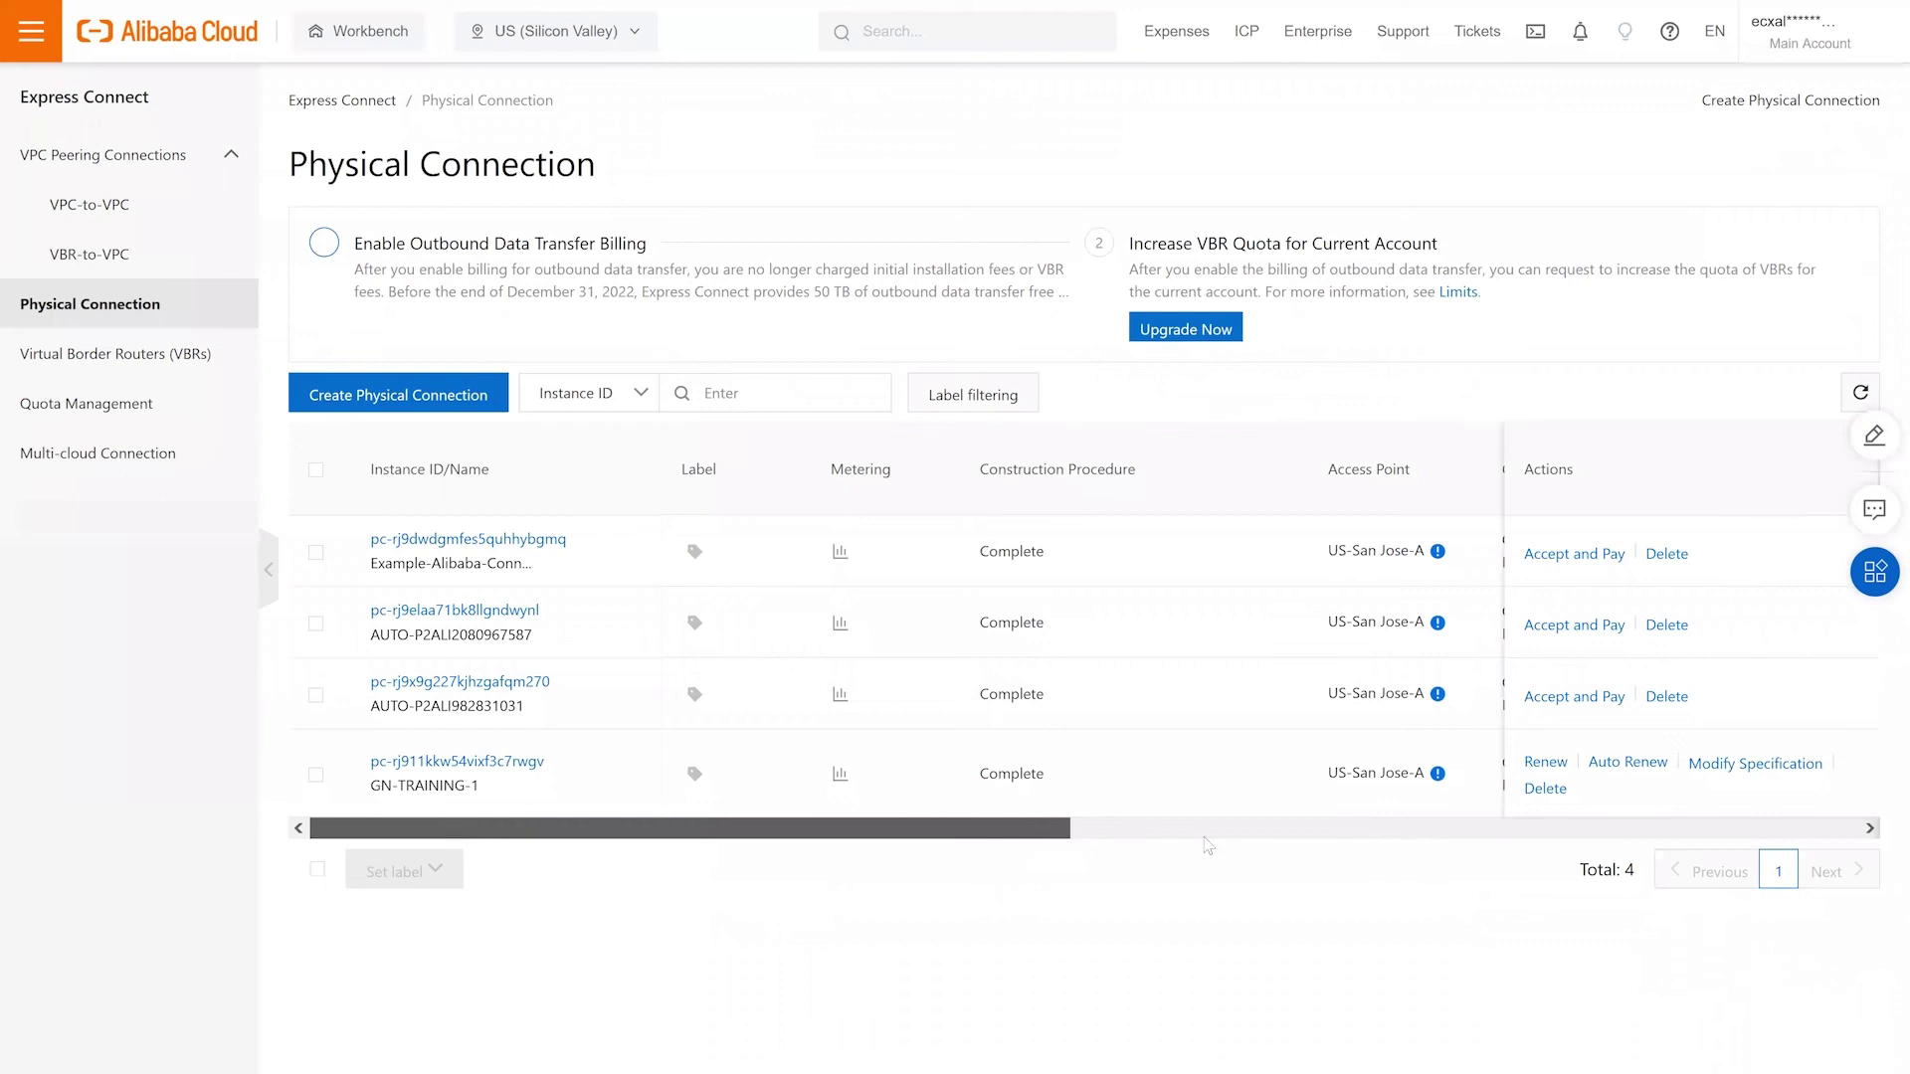
click(1393, 834)
click(1606, 833)
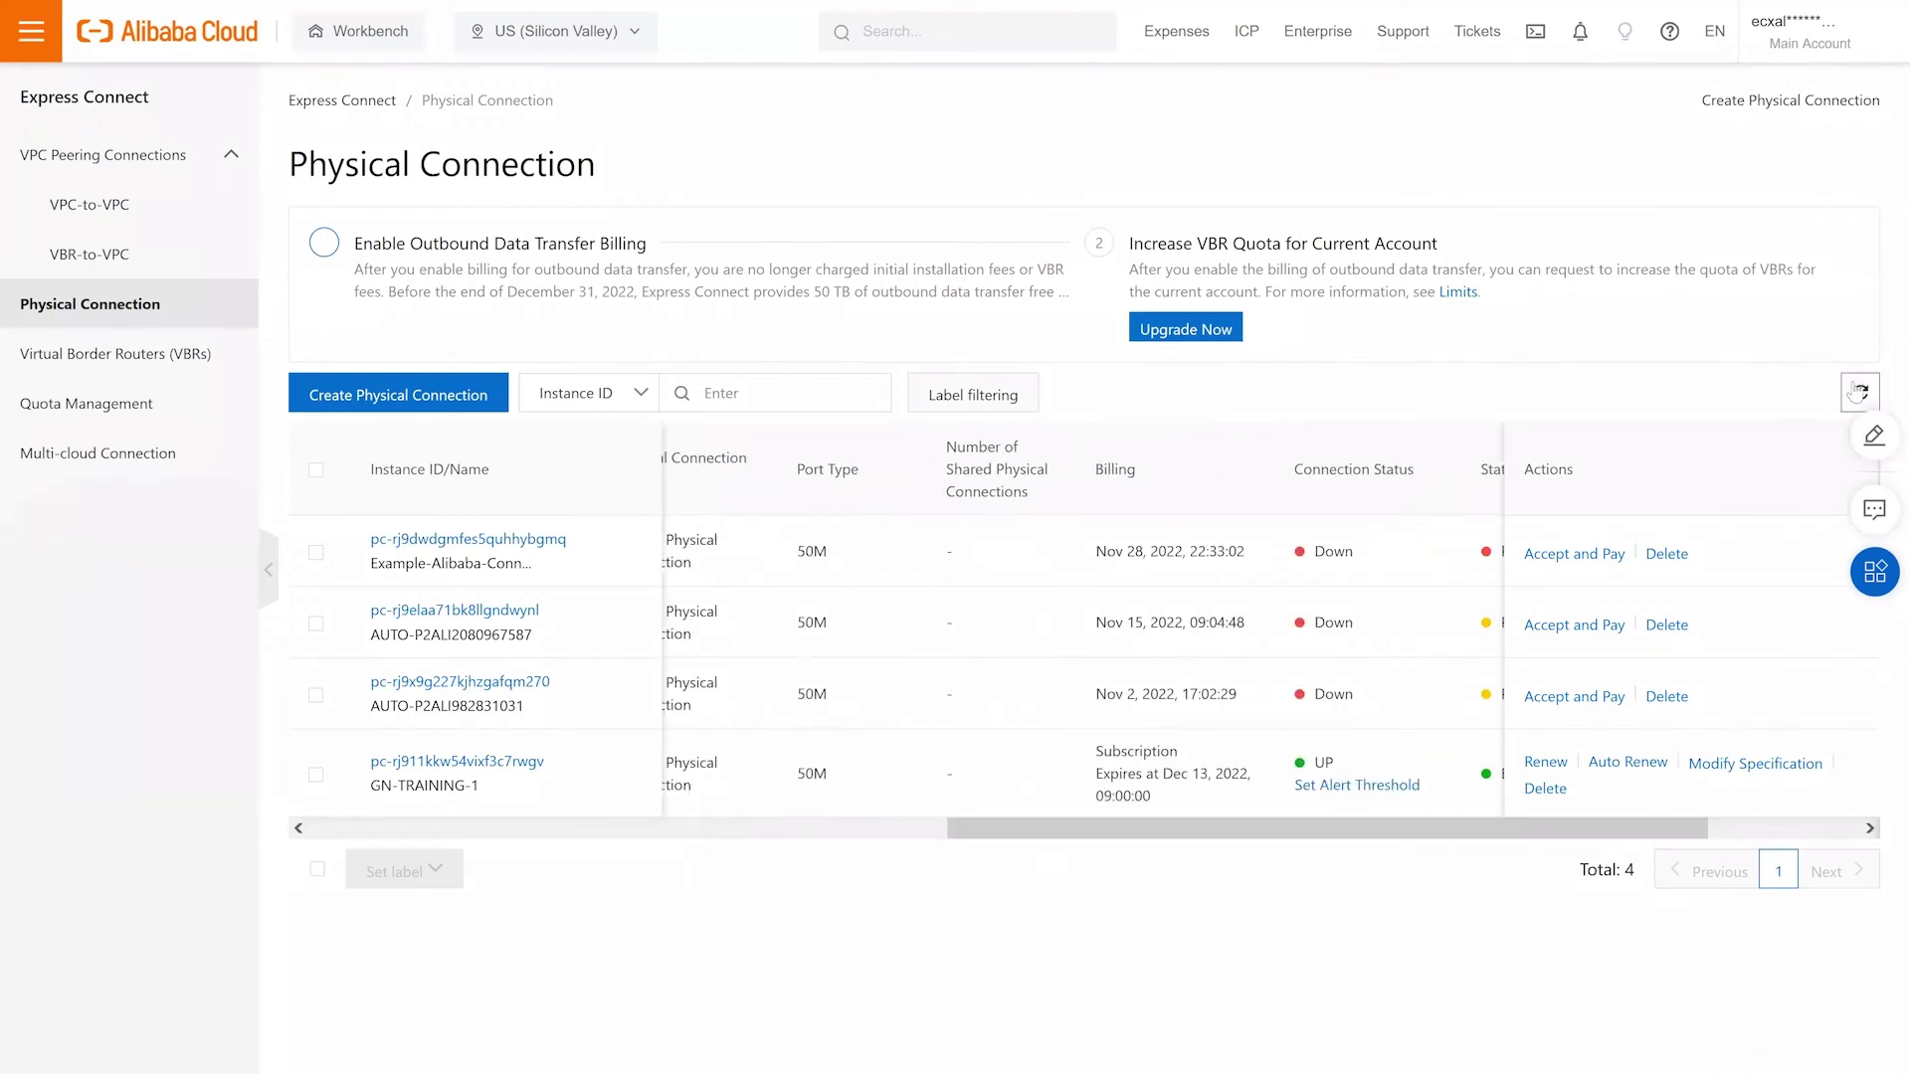
click(1860, 392)
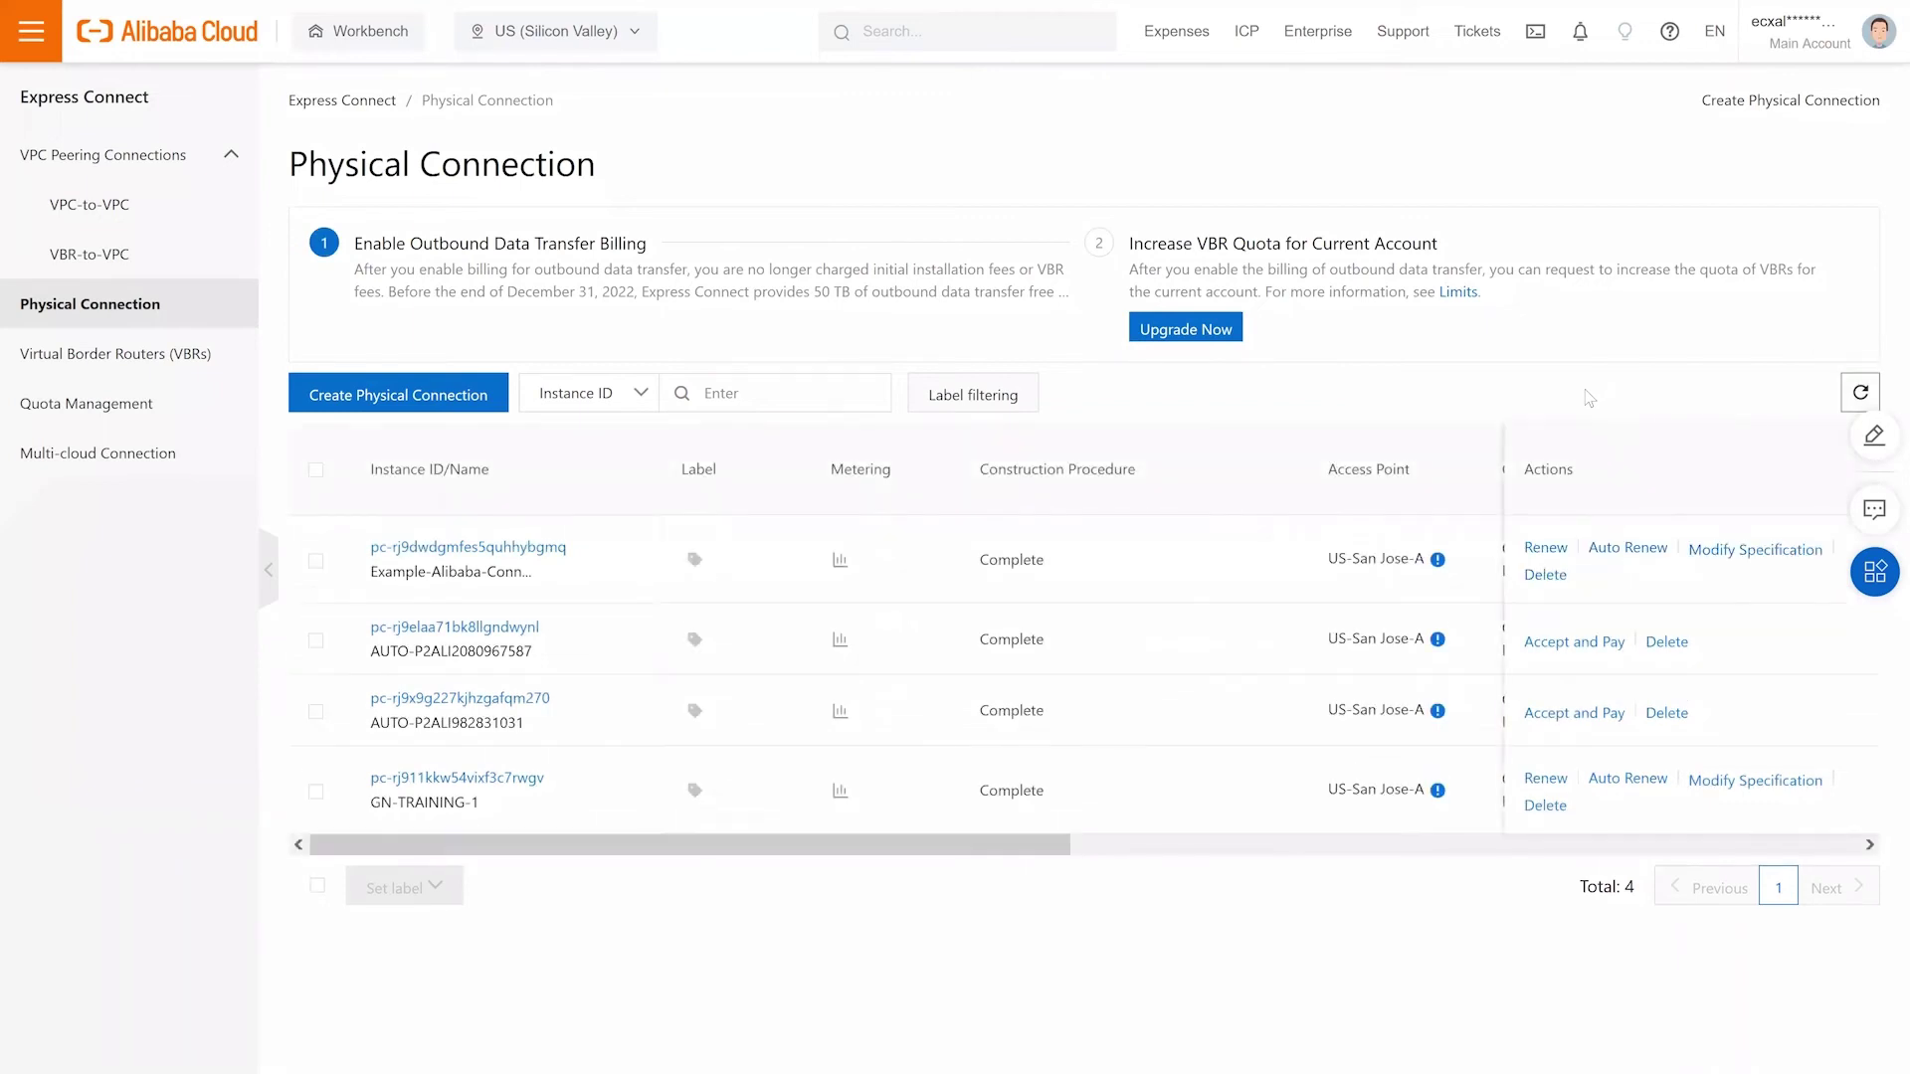
drag(1001, 846, 1115, 841)
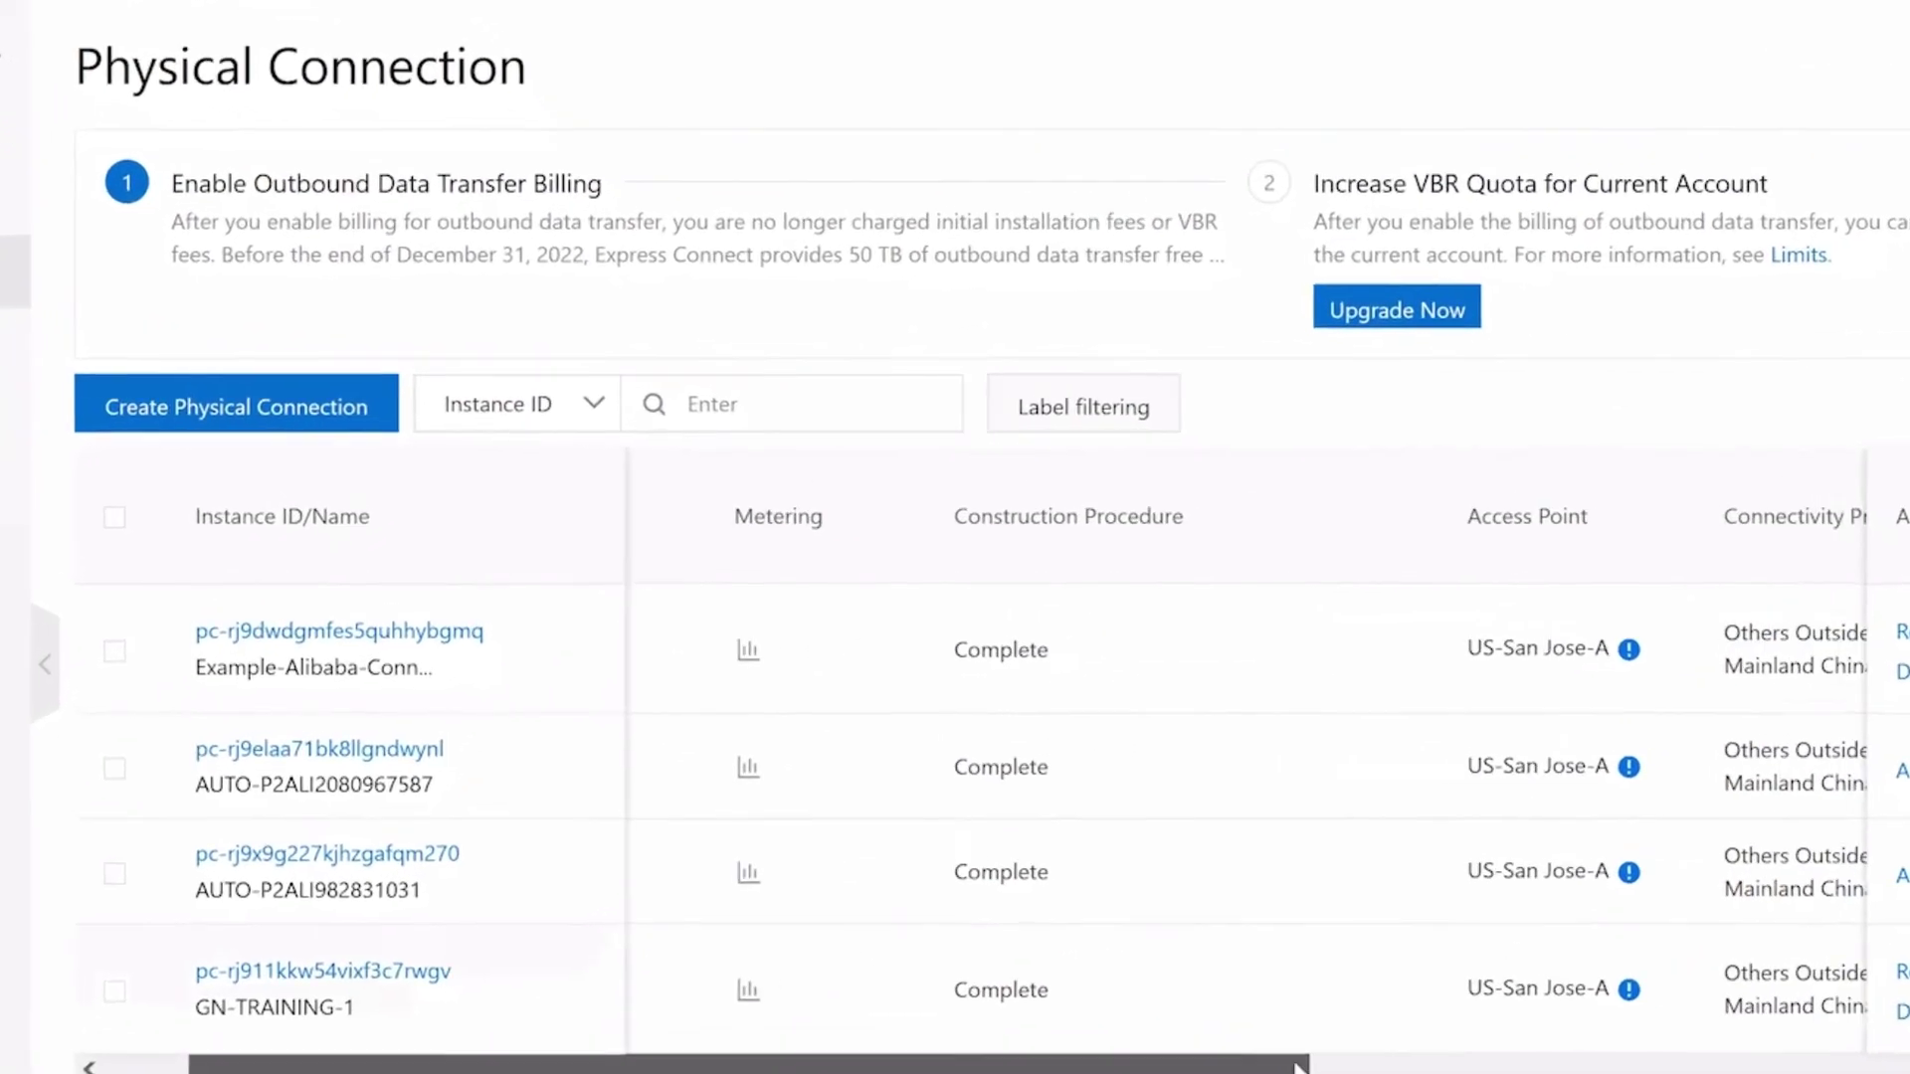
drag(1298, 1066, 1909, 1071)
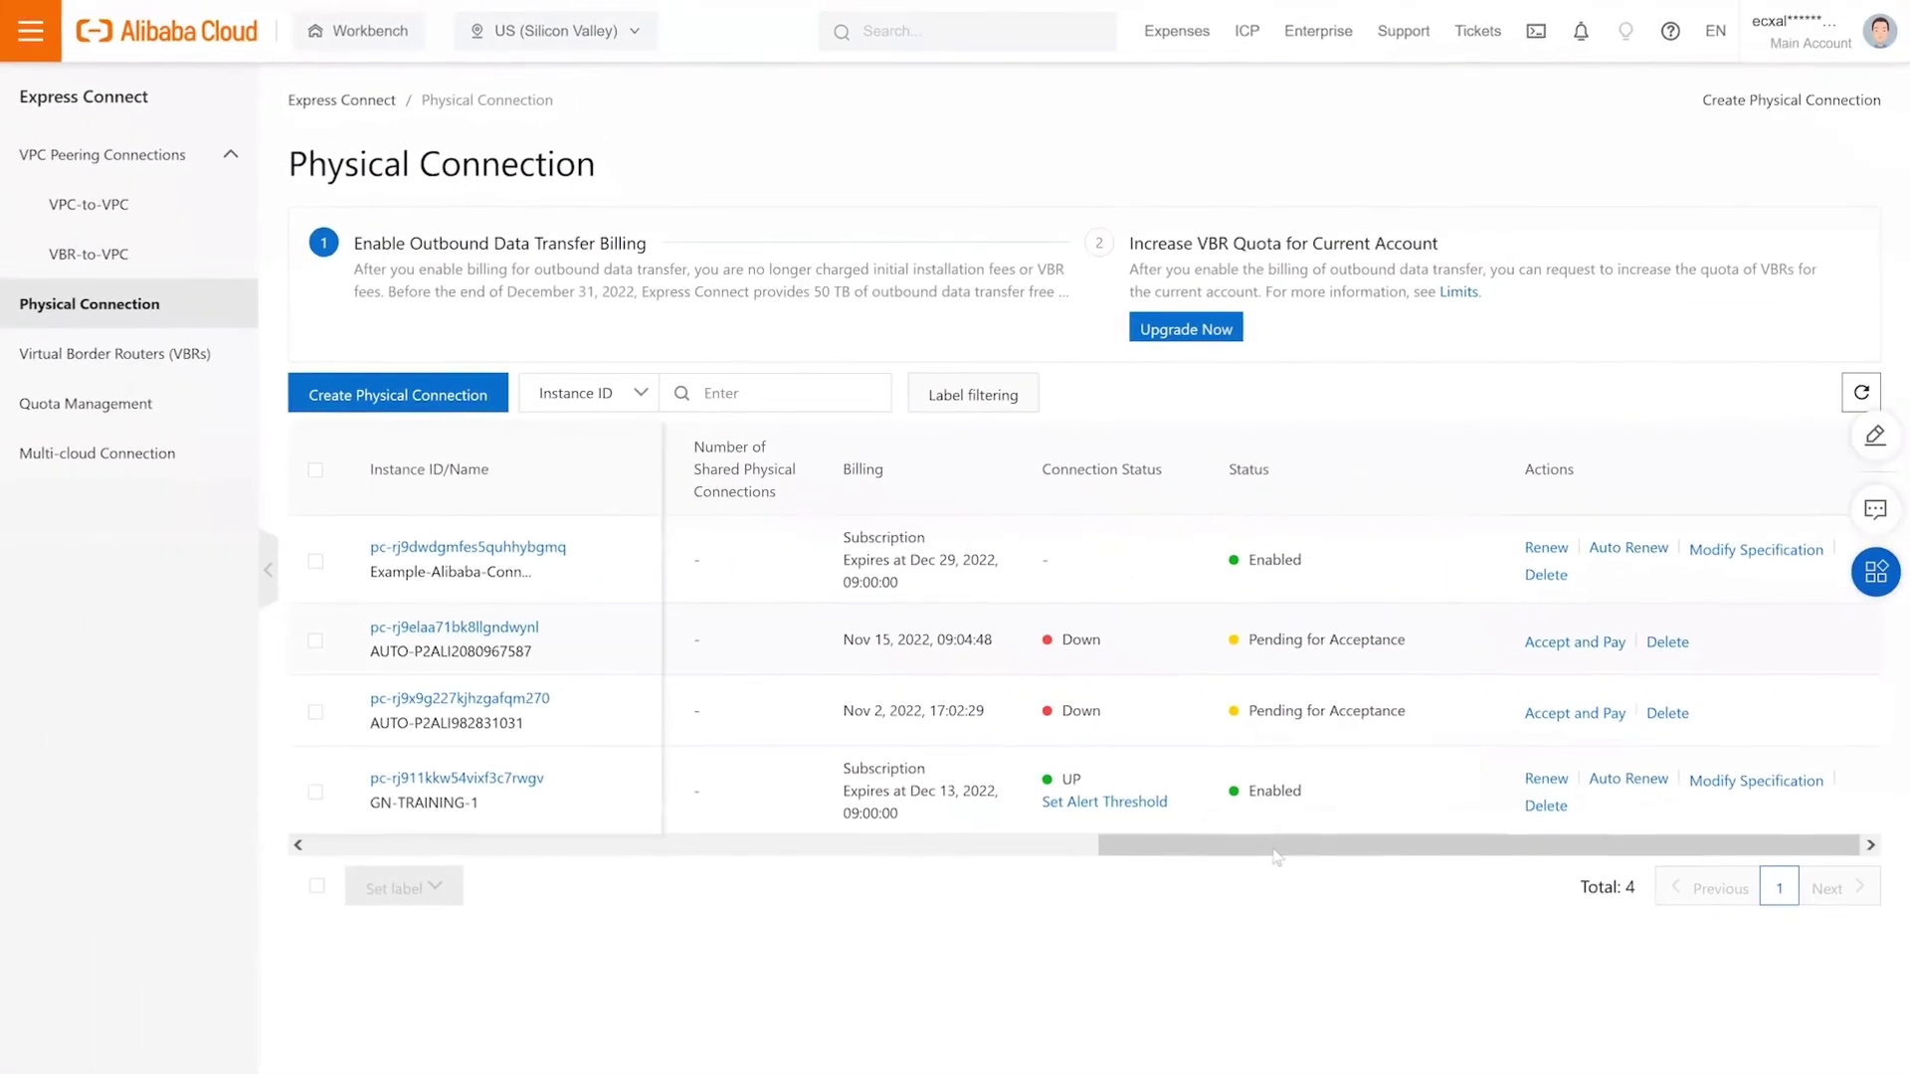
drag(1276, 856, 570, 873)
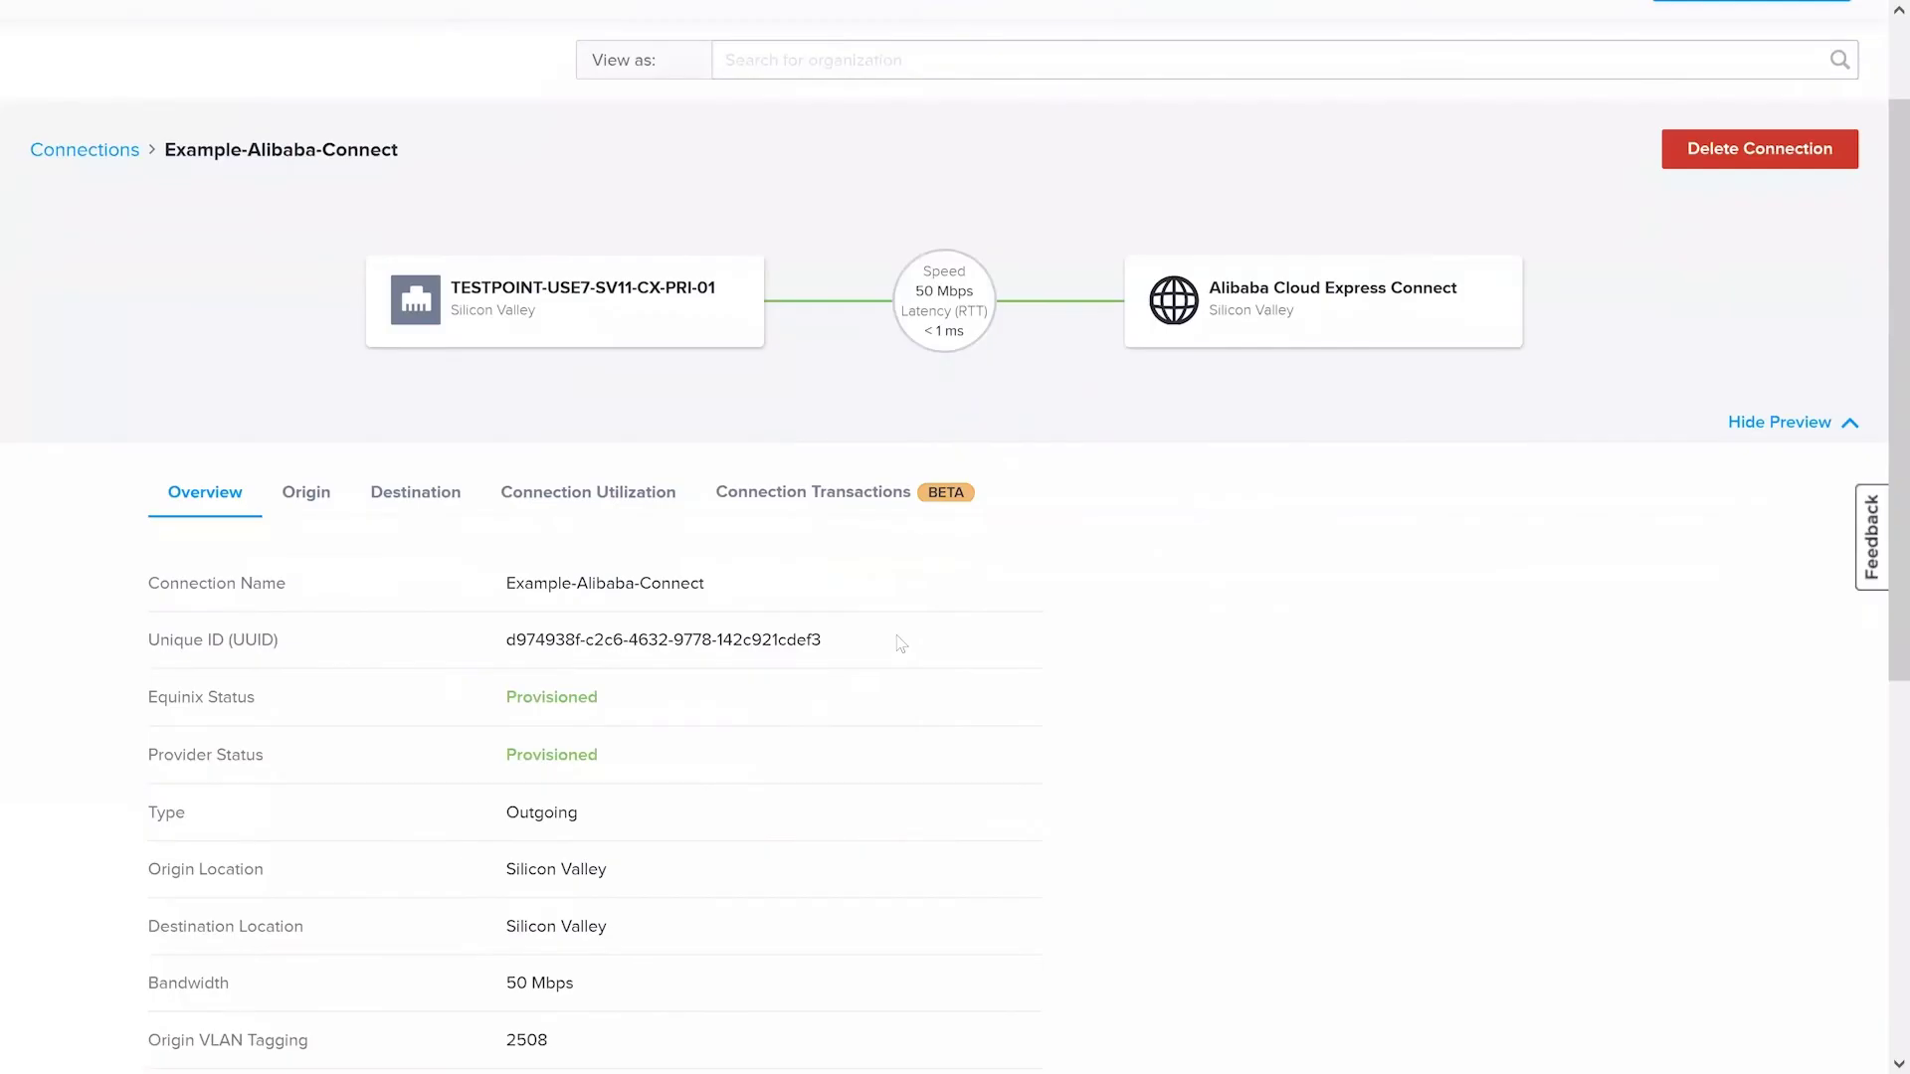
scroll(895, 637, down, 1)
scroll(657, 625, down, 1)
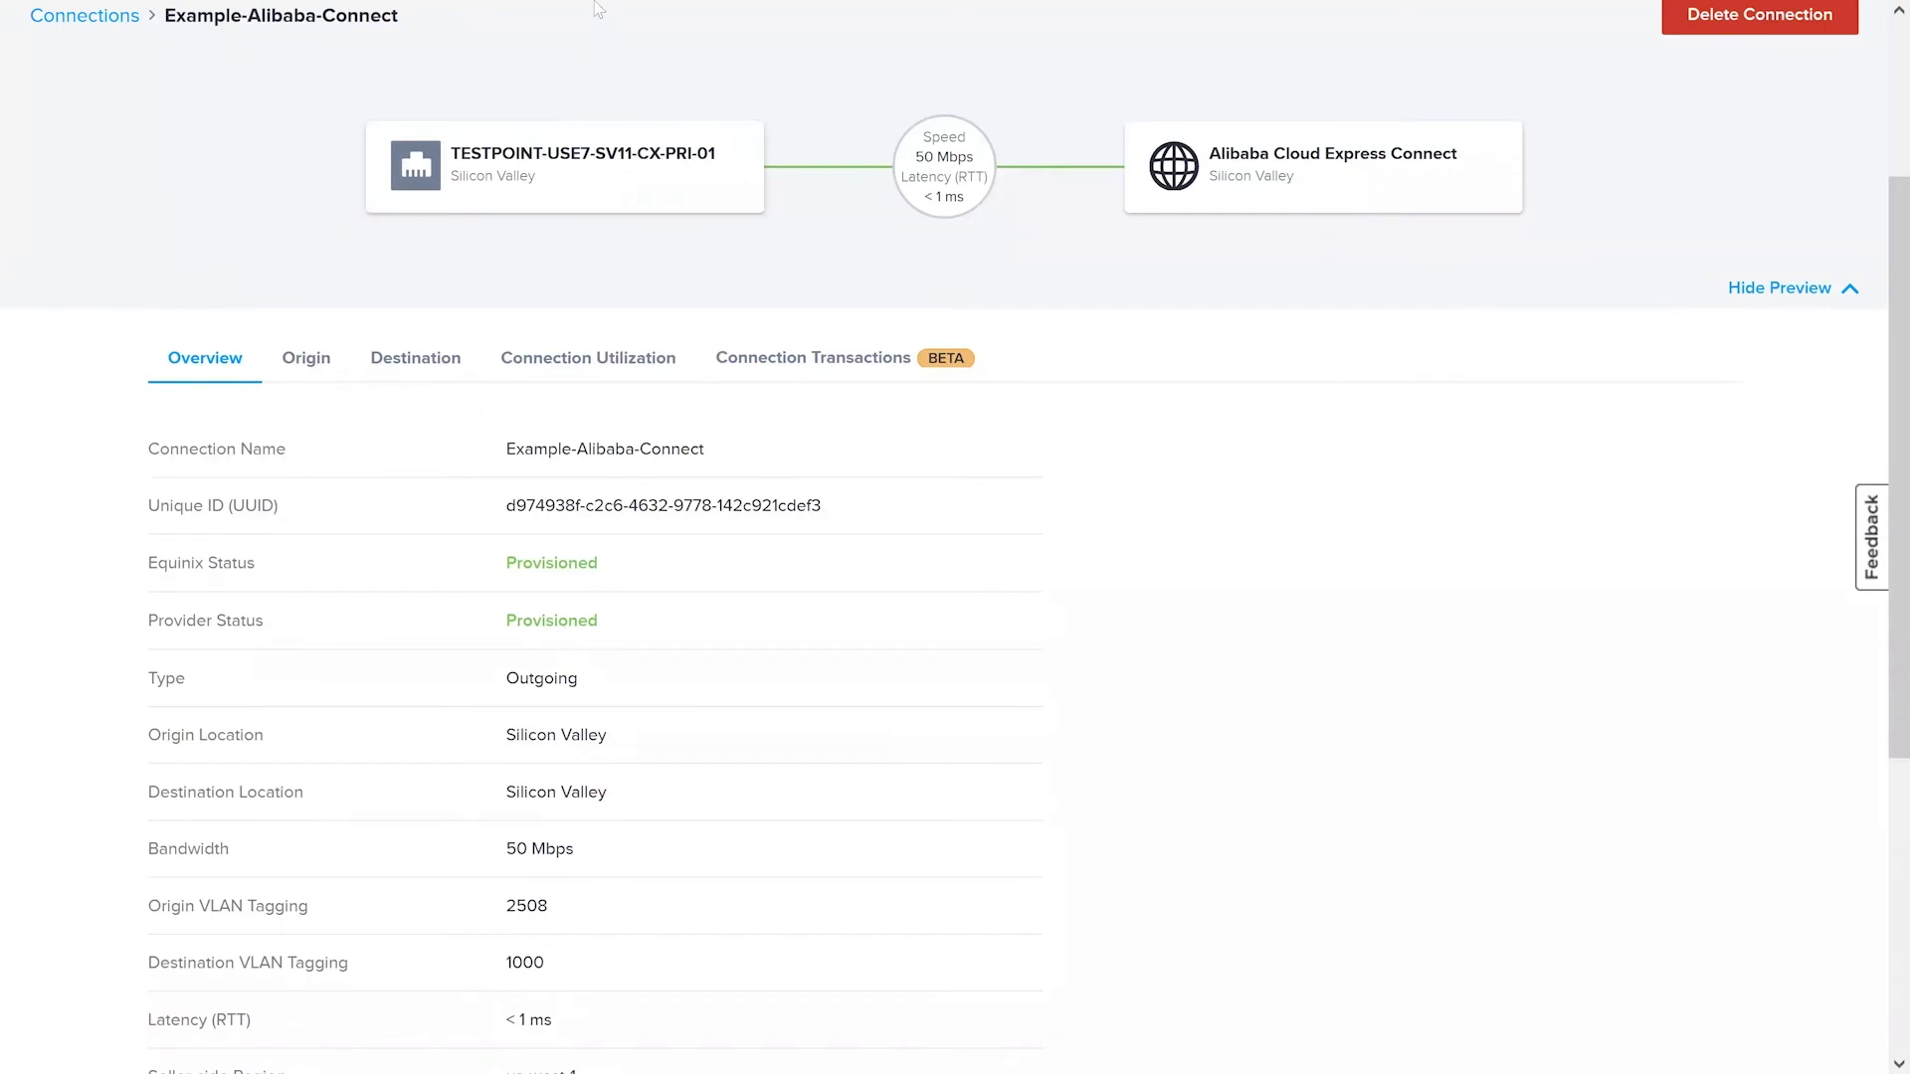
- Return to the Express Connect console and open Example-Alibaba-Connect's physical connection details
mouse_move(597, 5)
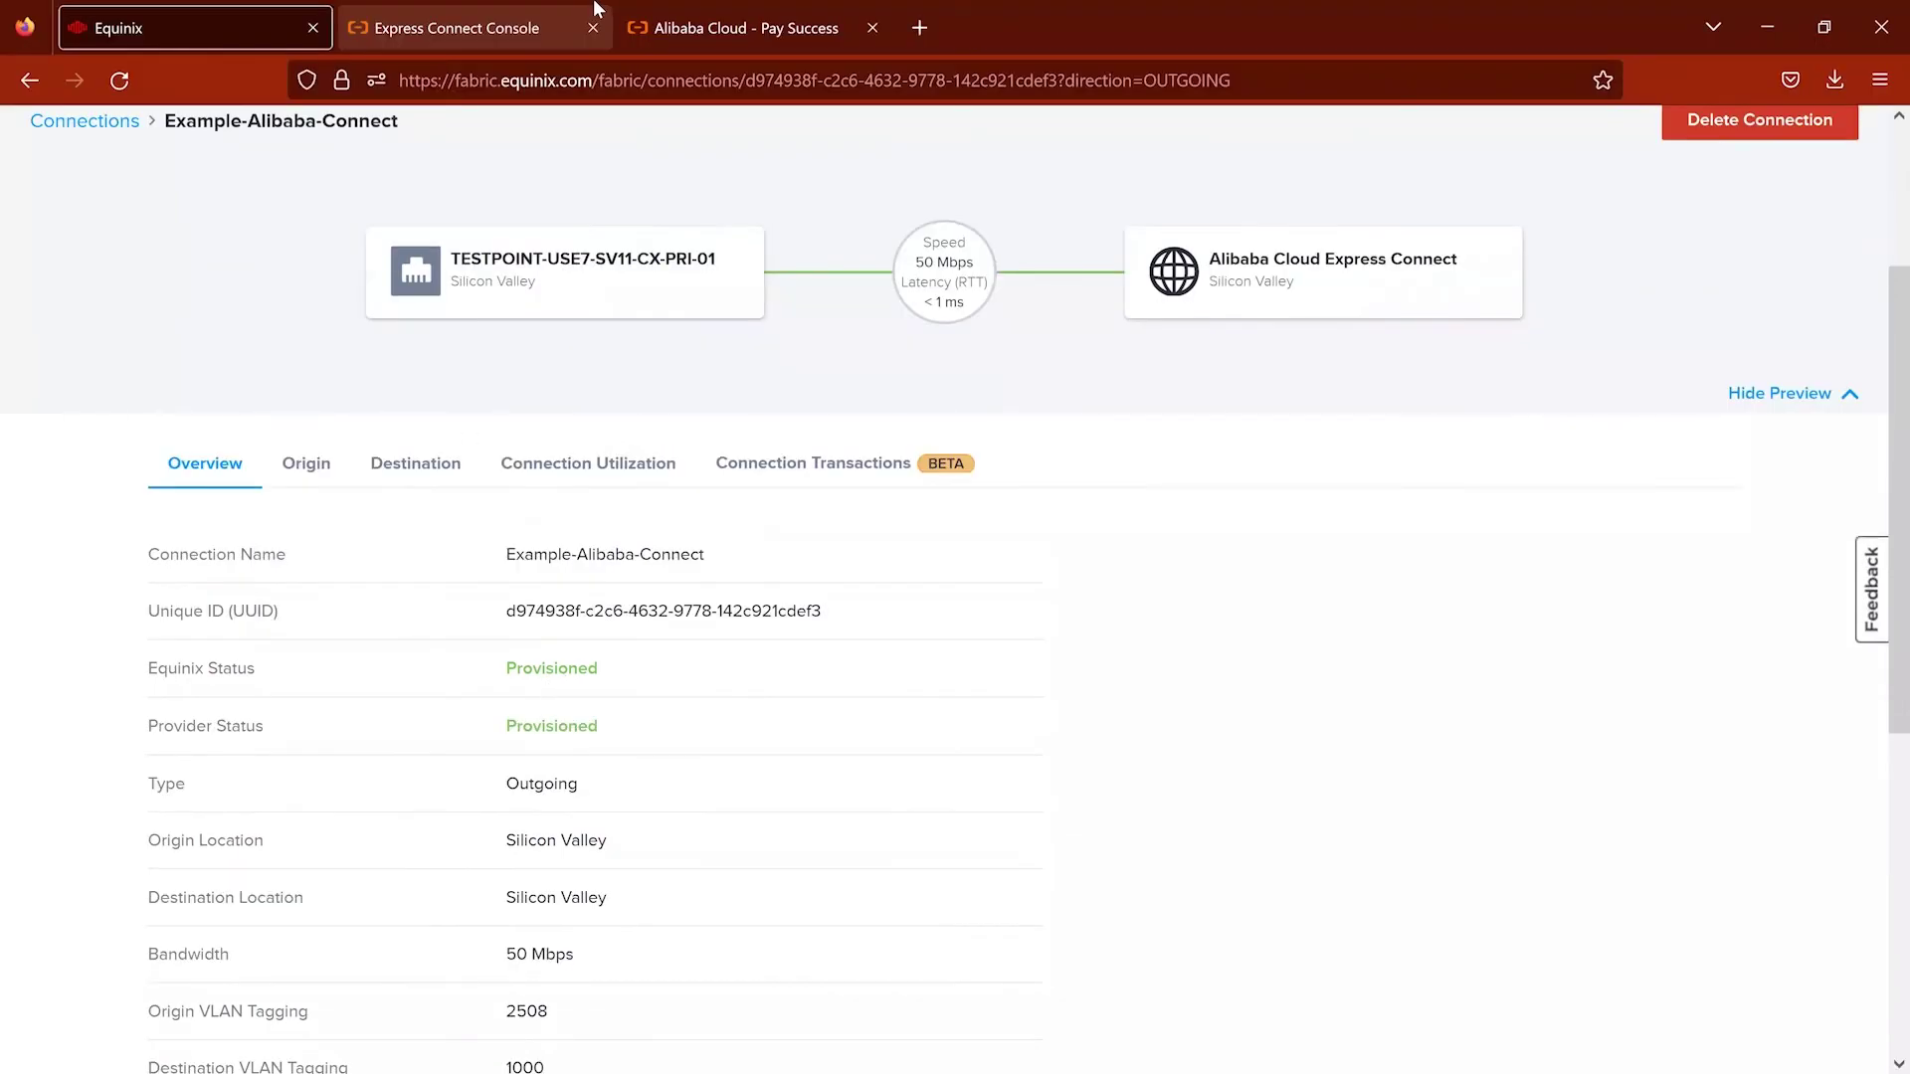
click(516, 20)
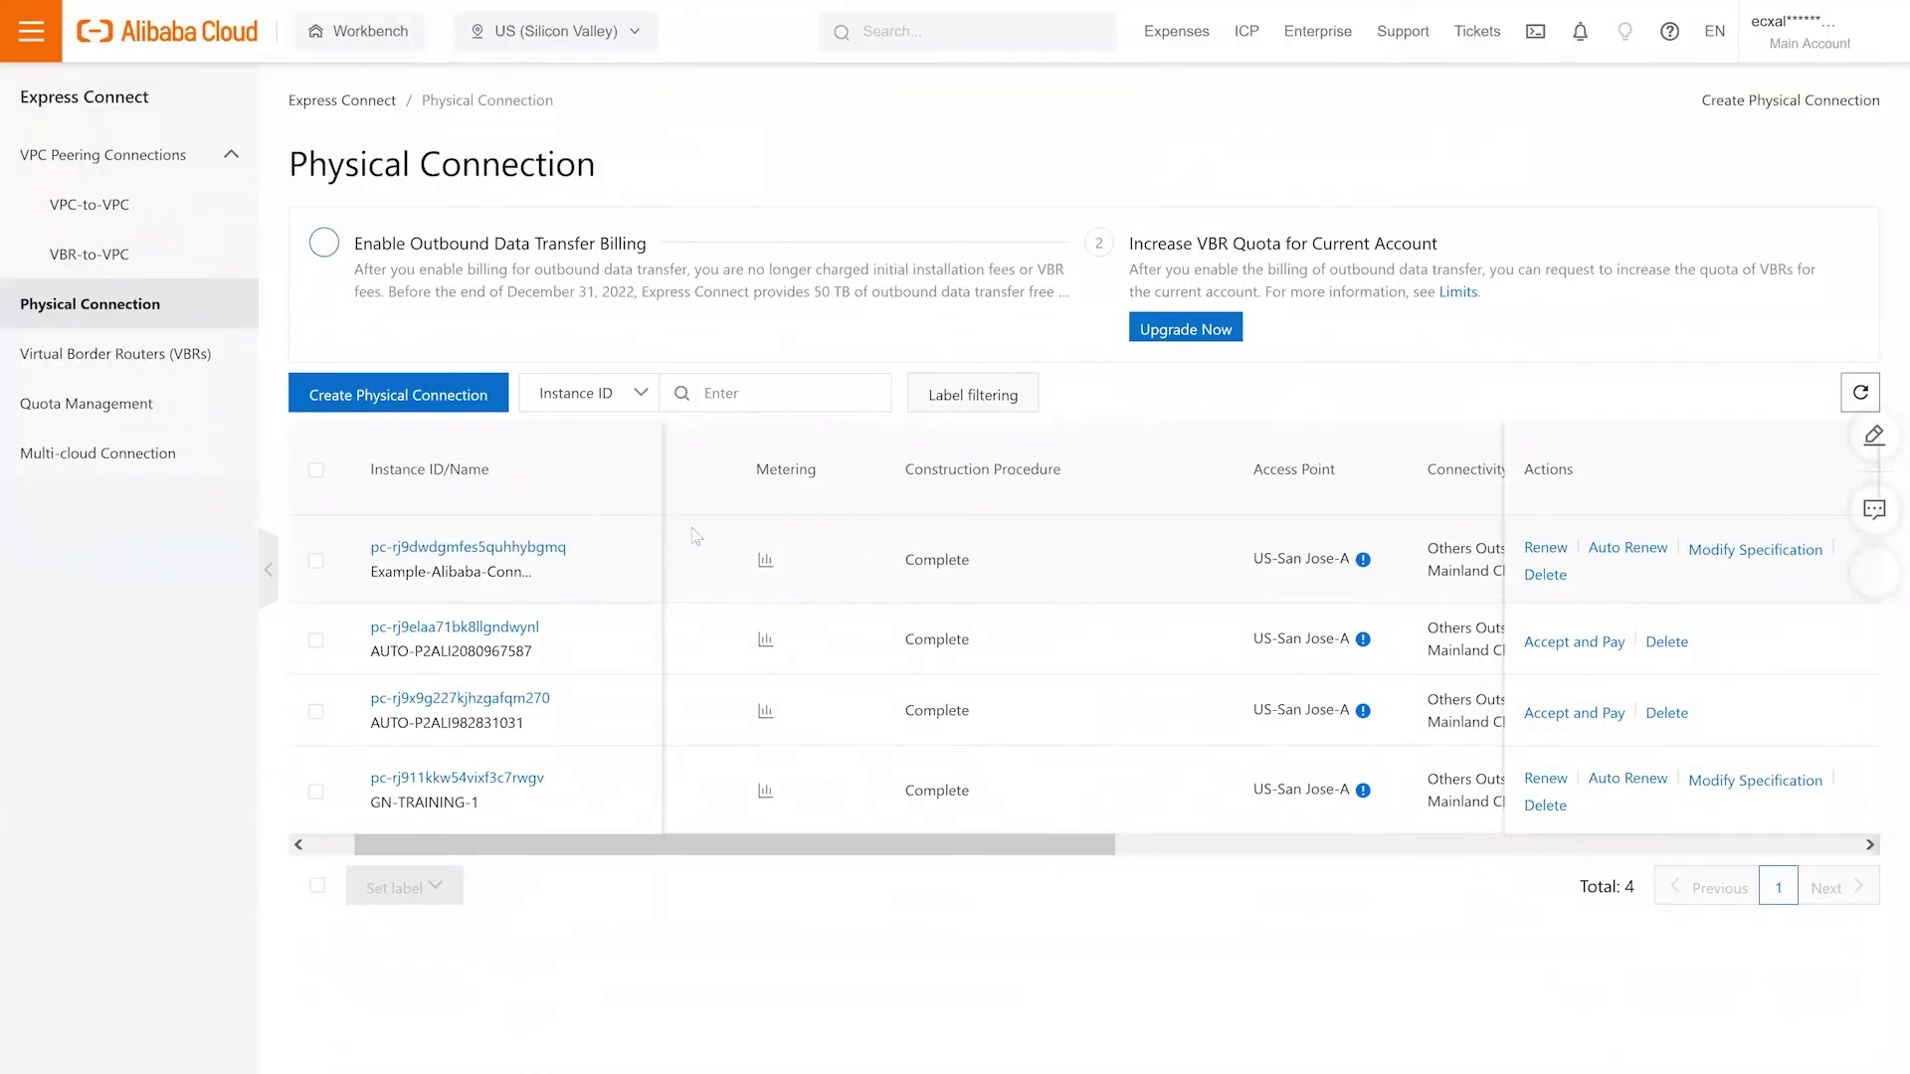
click(485, 549)
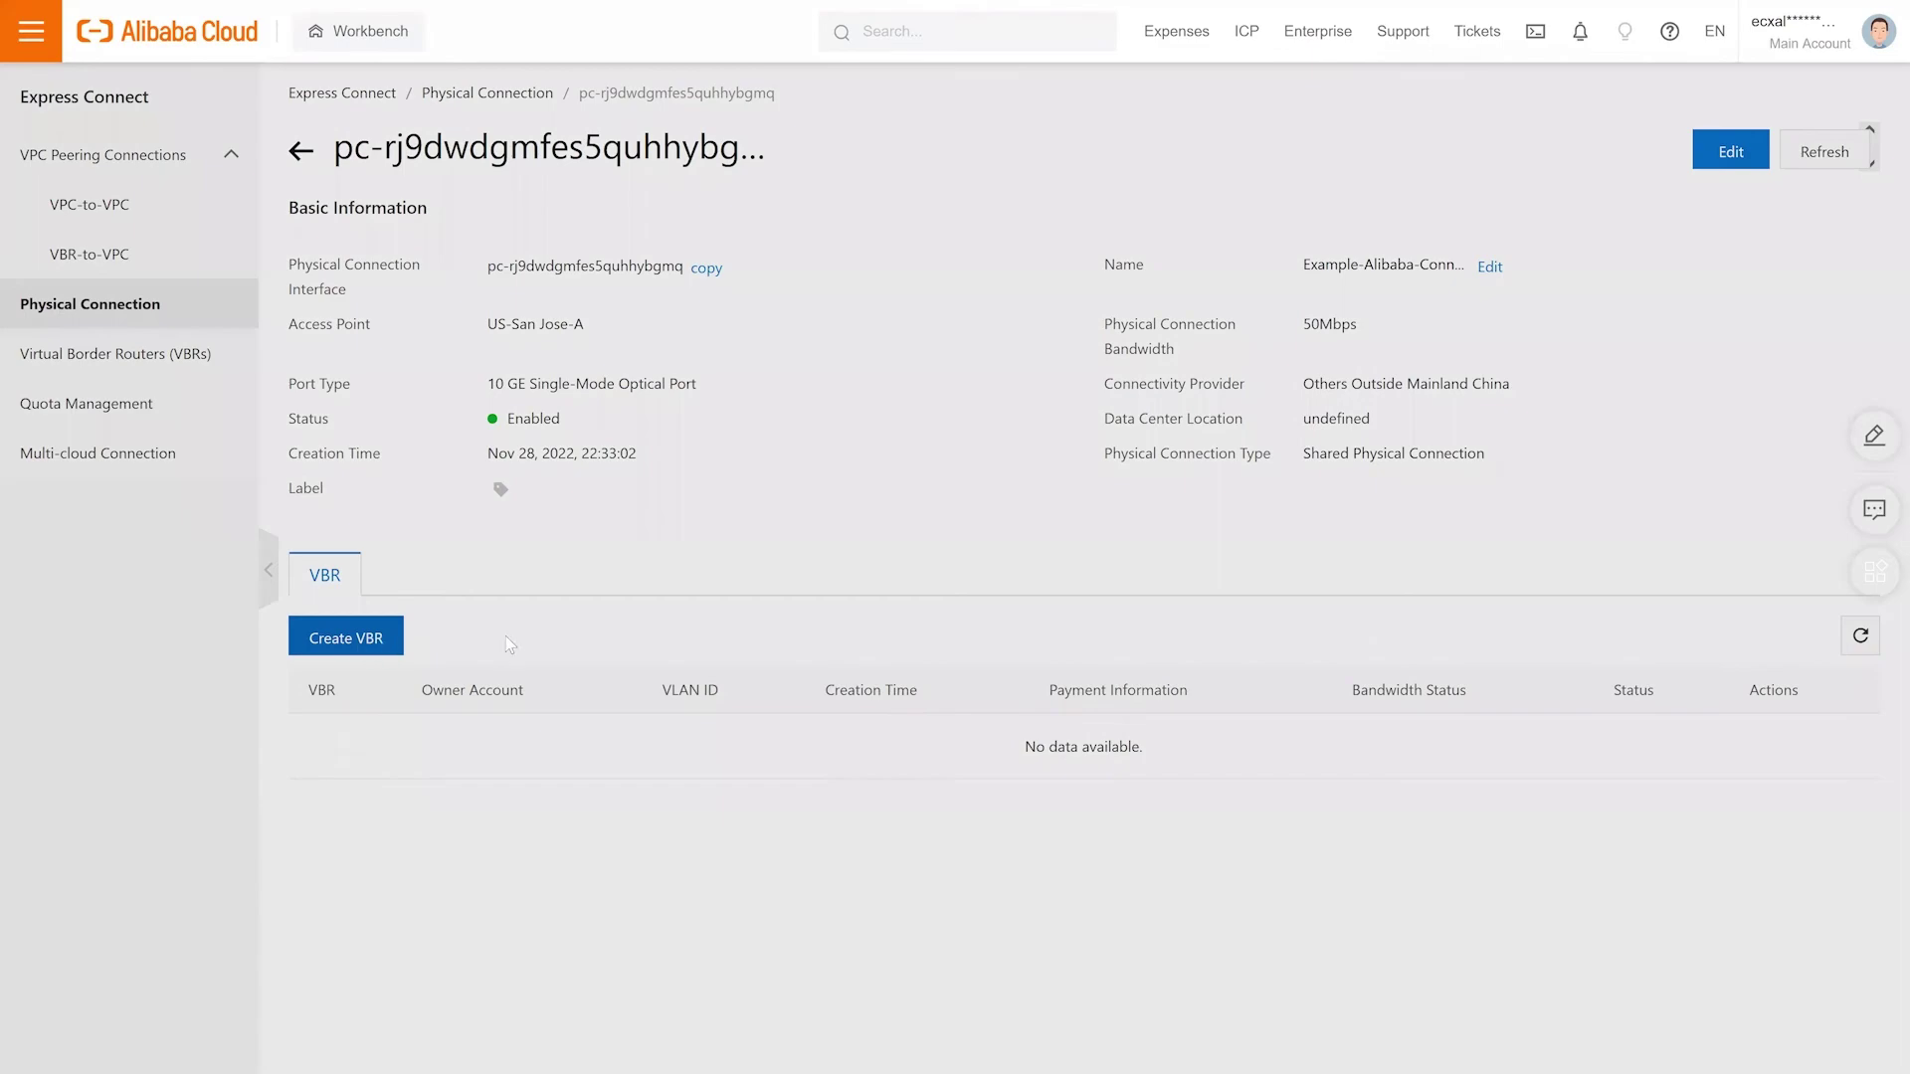
- Start a new VBR named example-vbr01 on the Example-Alibaba-Connect physical connection
click(383, 642)
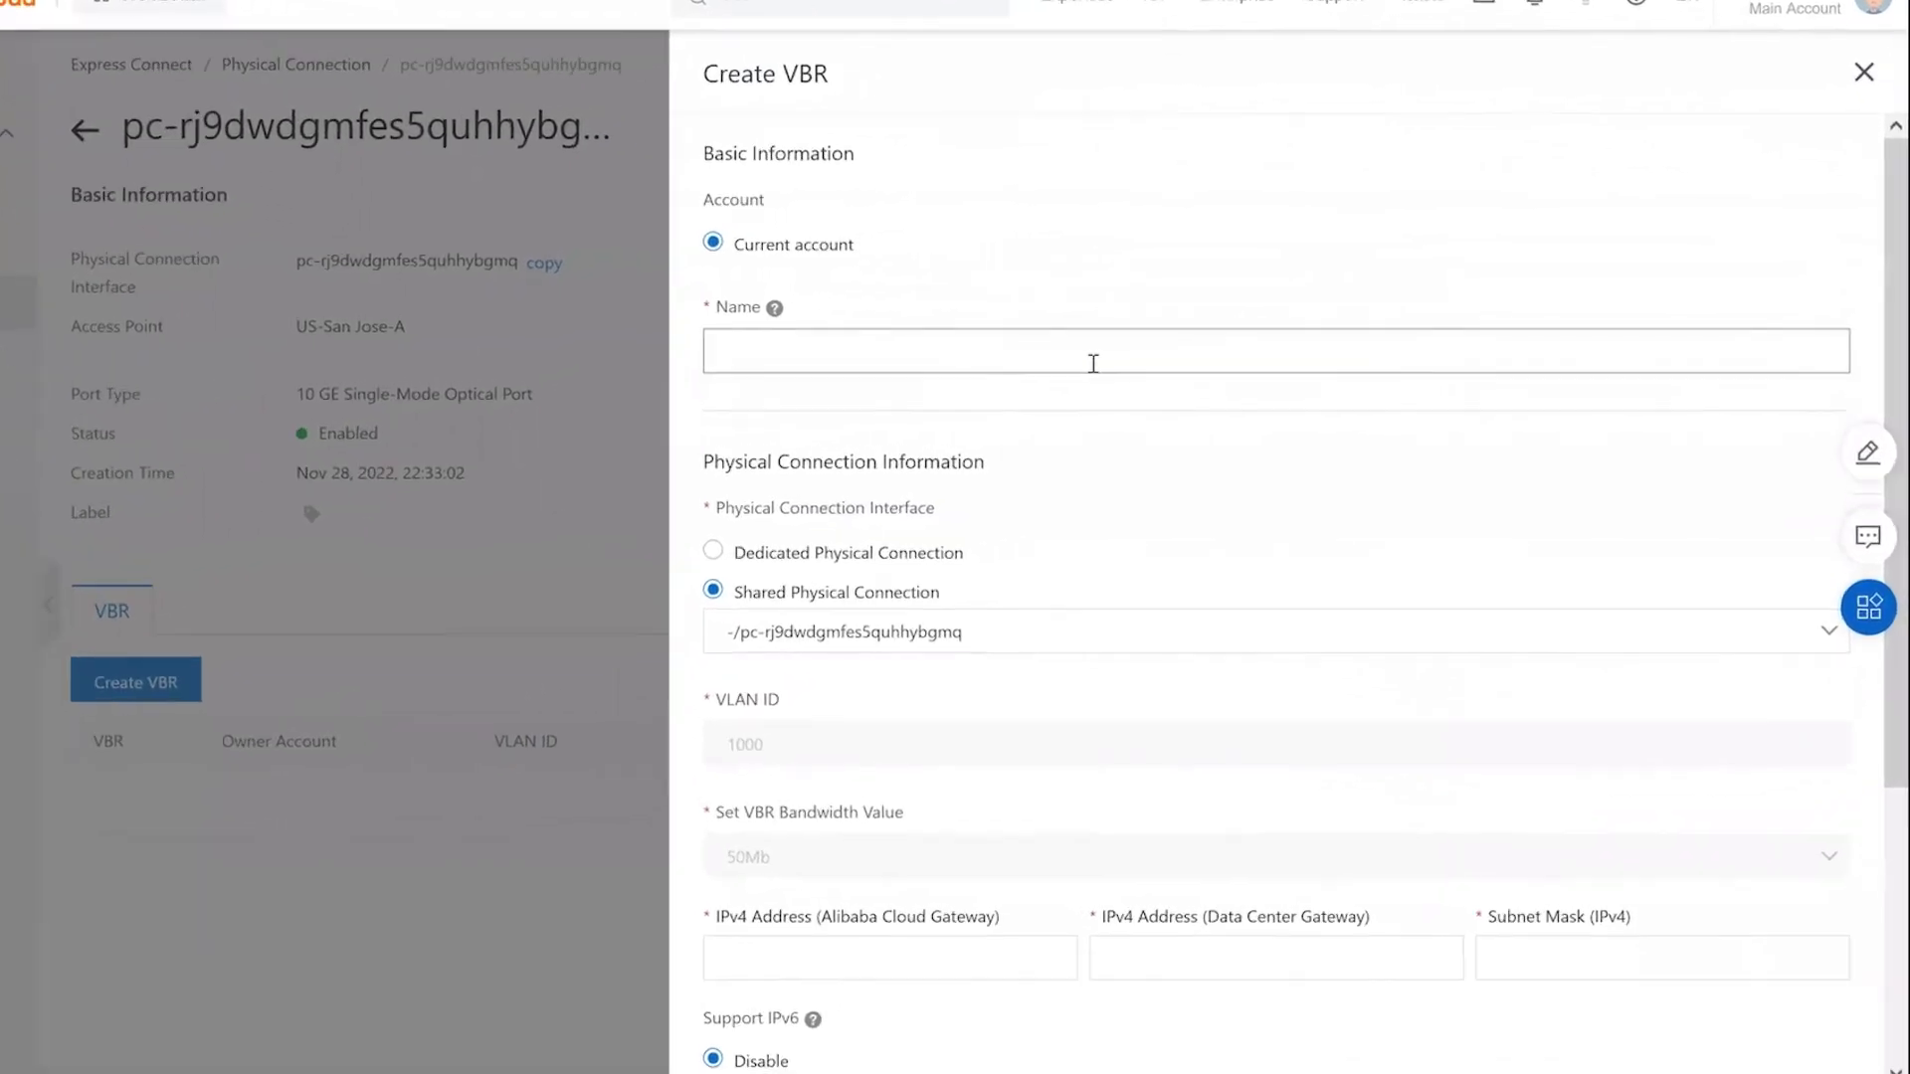
click(1191, 349)
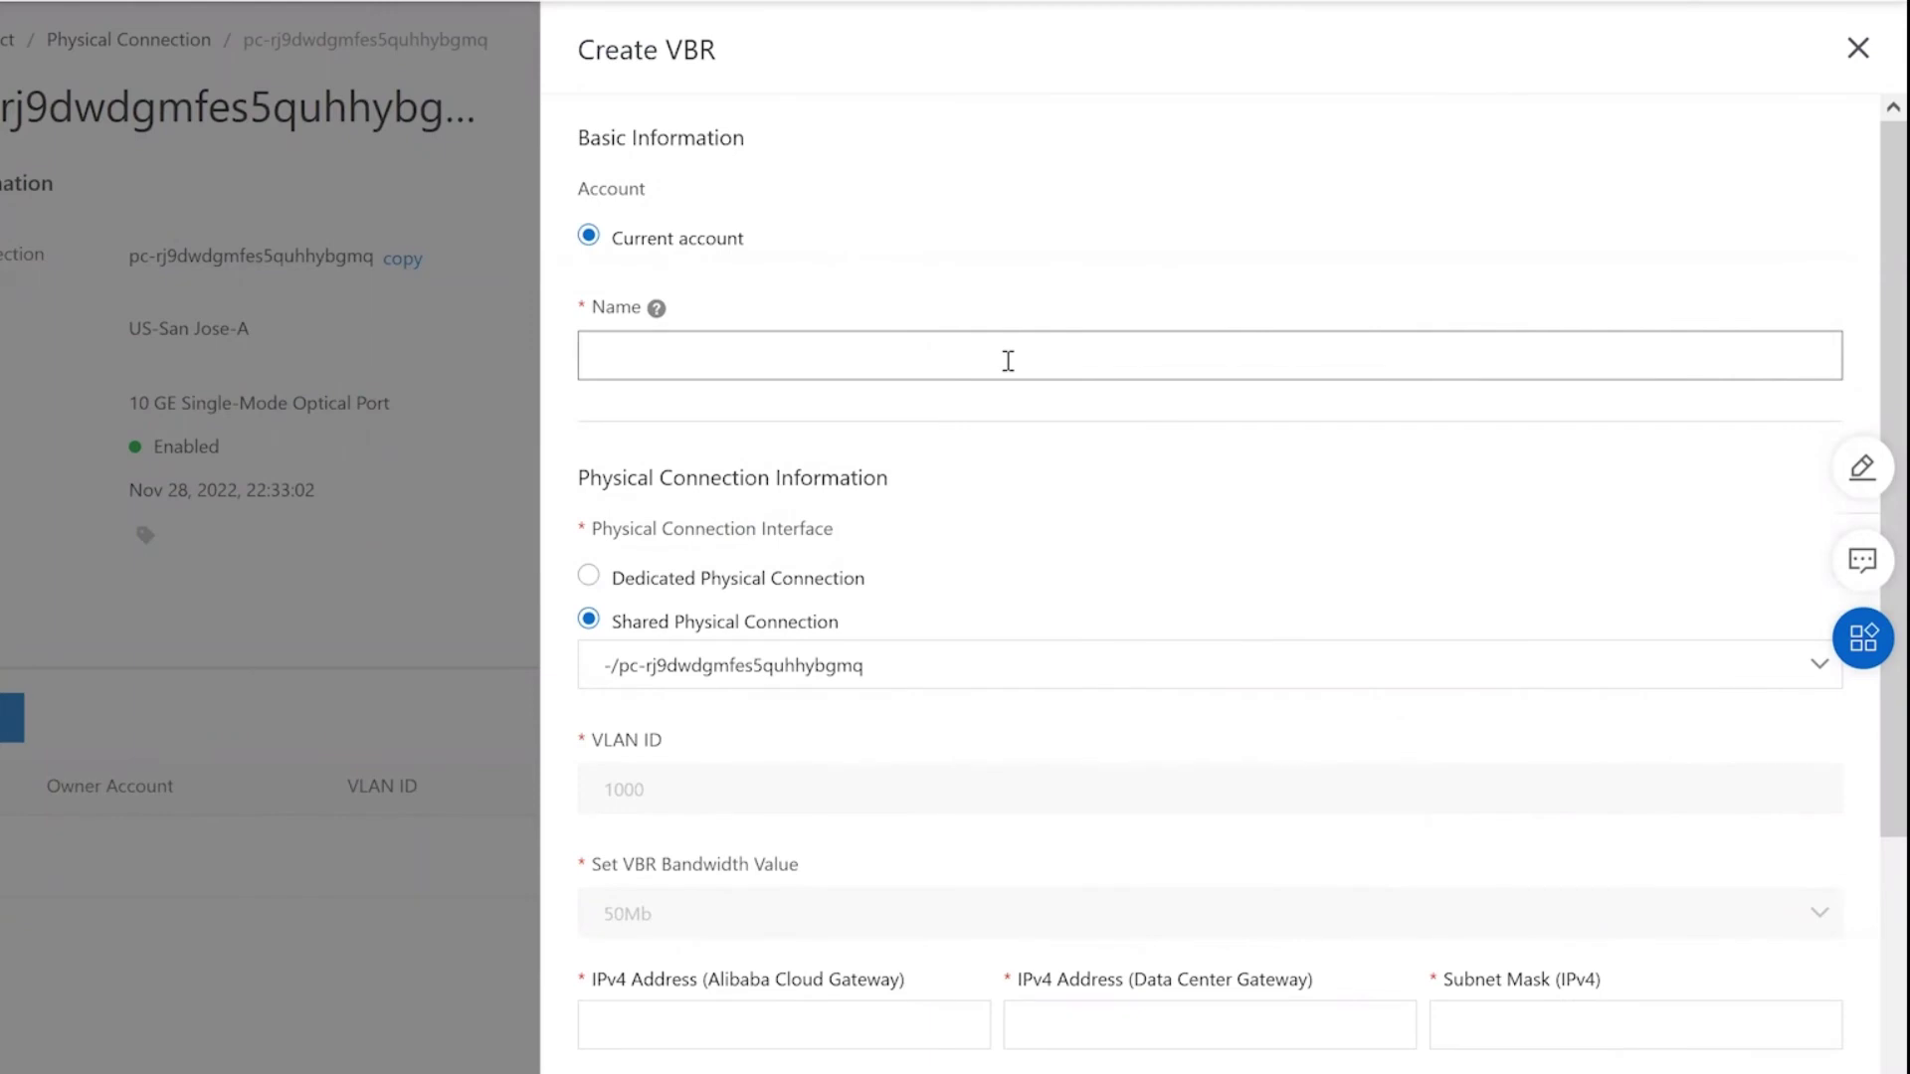
text(example-vbr01)
scroll(1084, 426, down, 2)
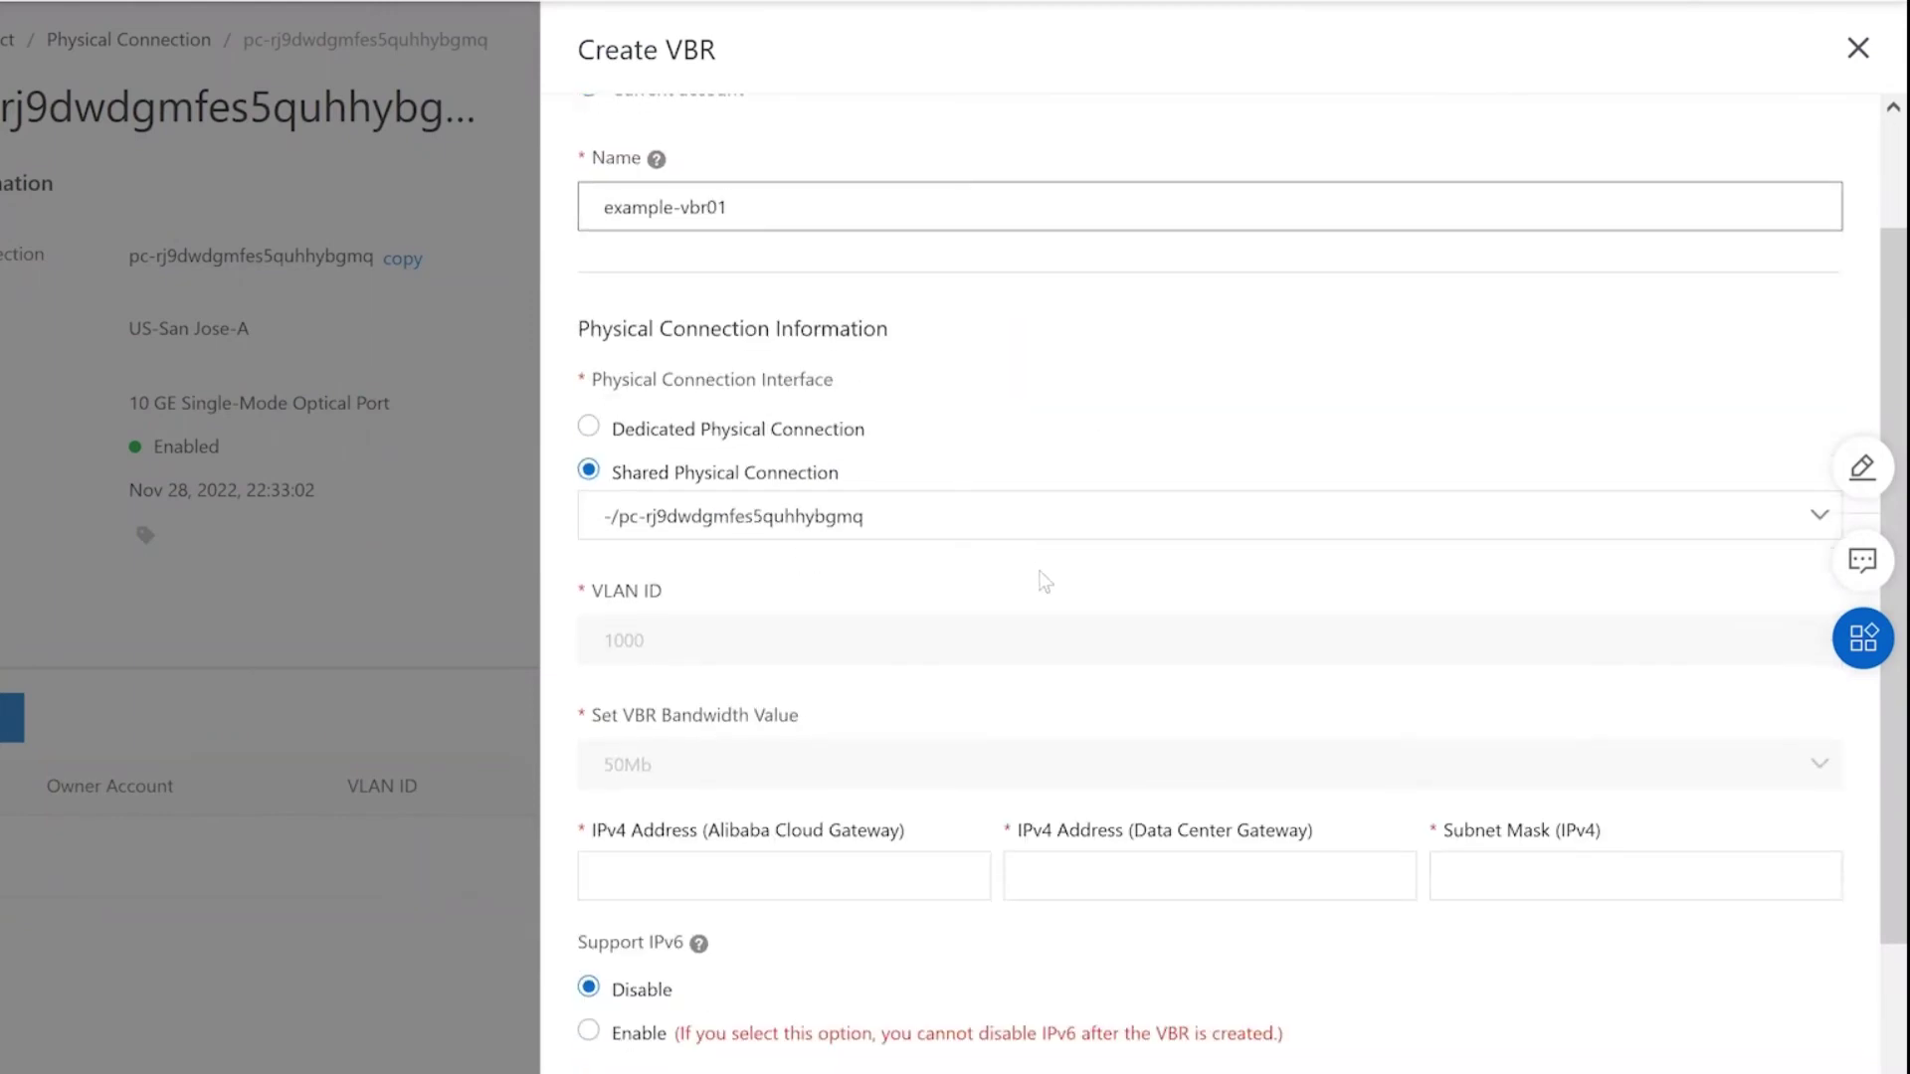
click(1083, 523)
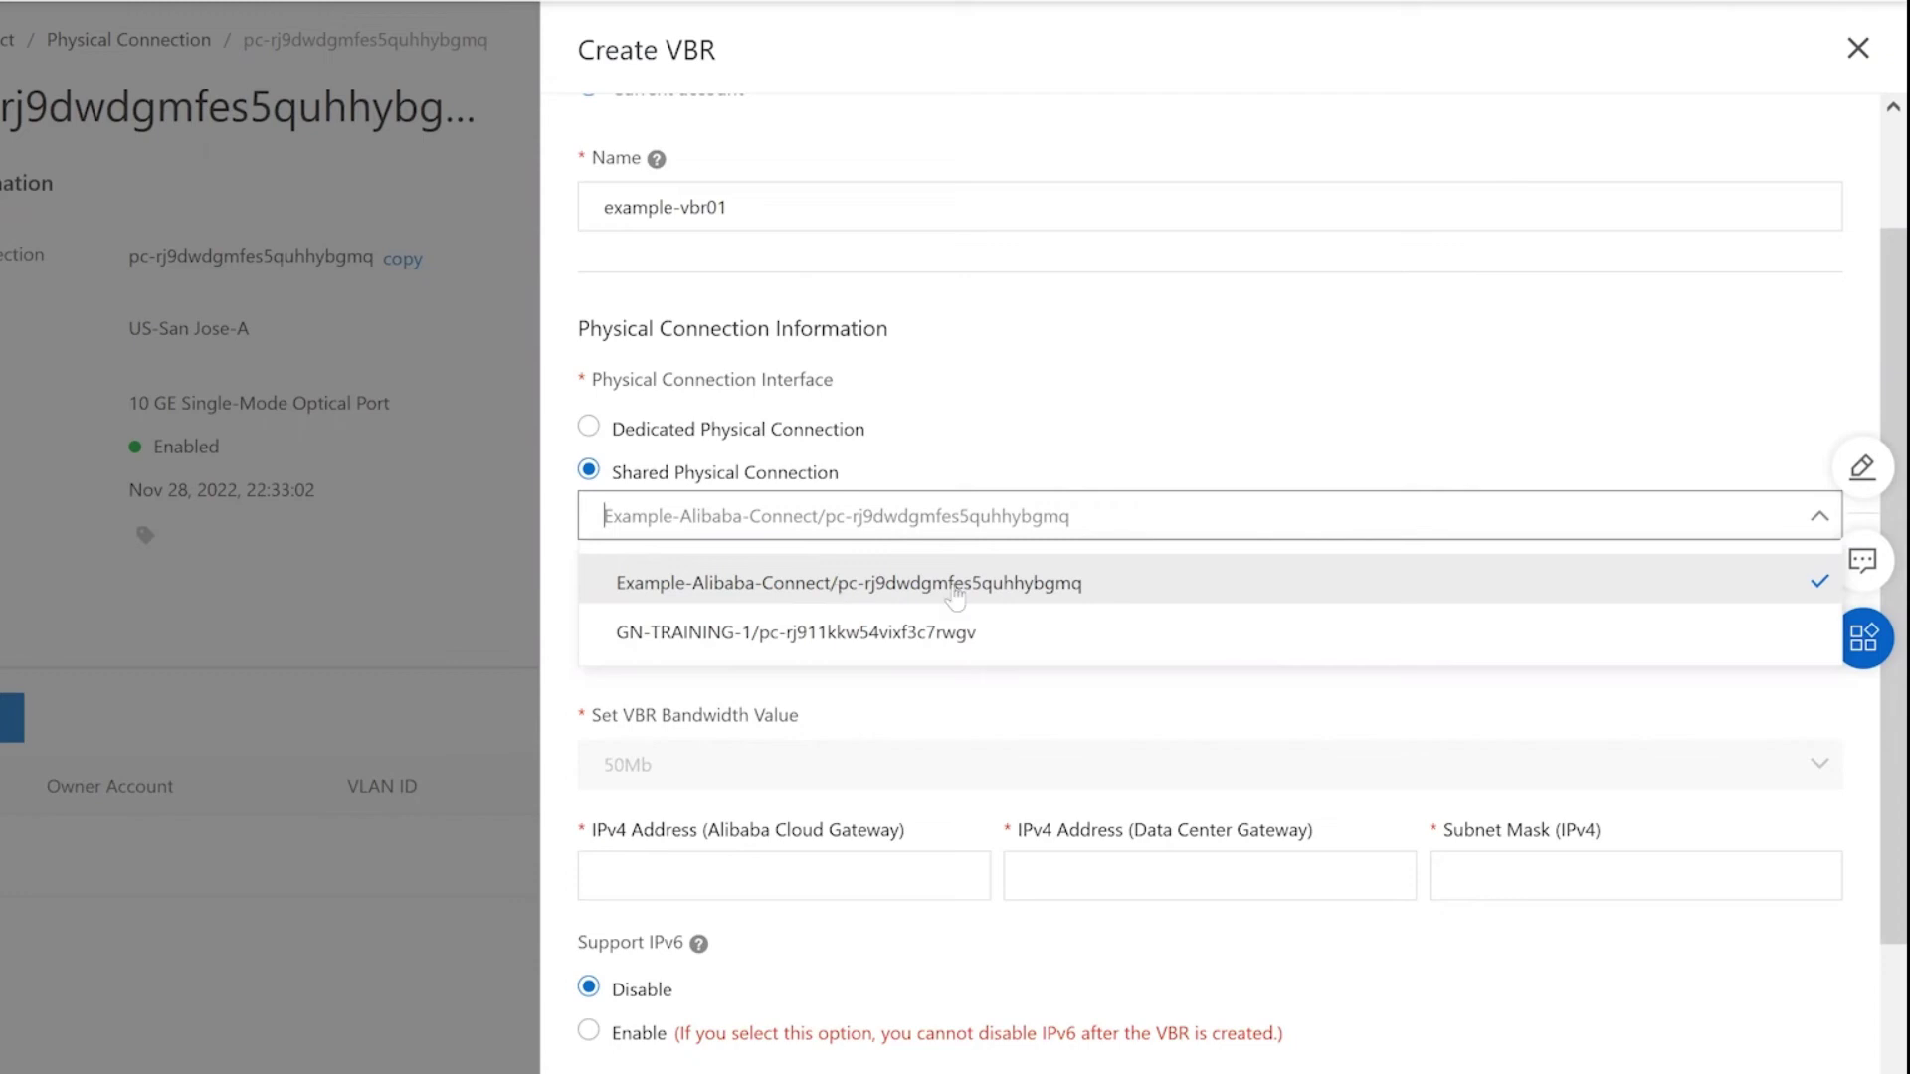
click(1355, 736)
scroll(1154, 681, down, 3)
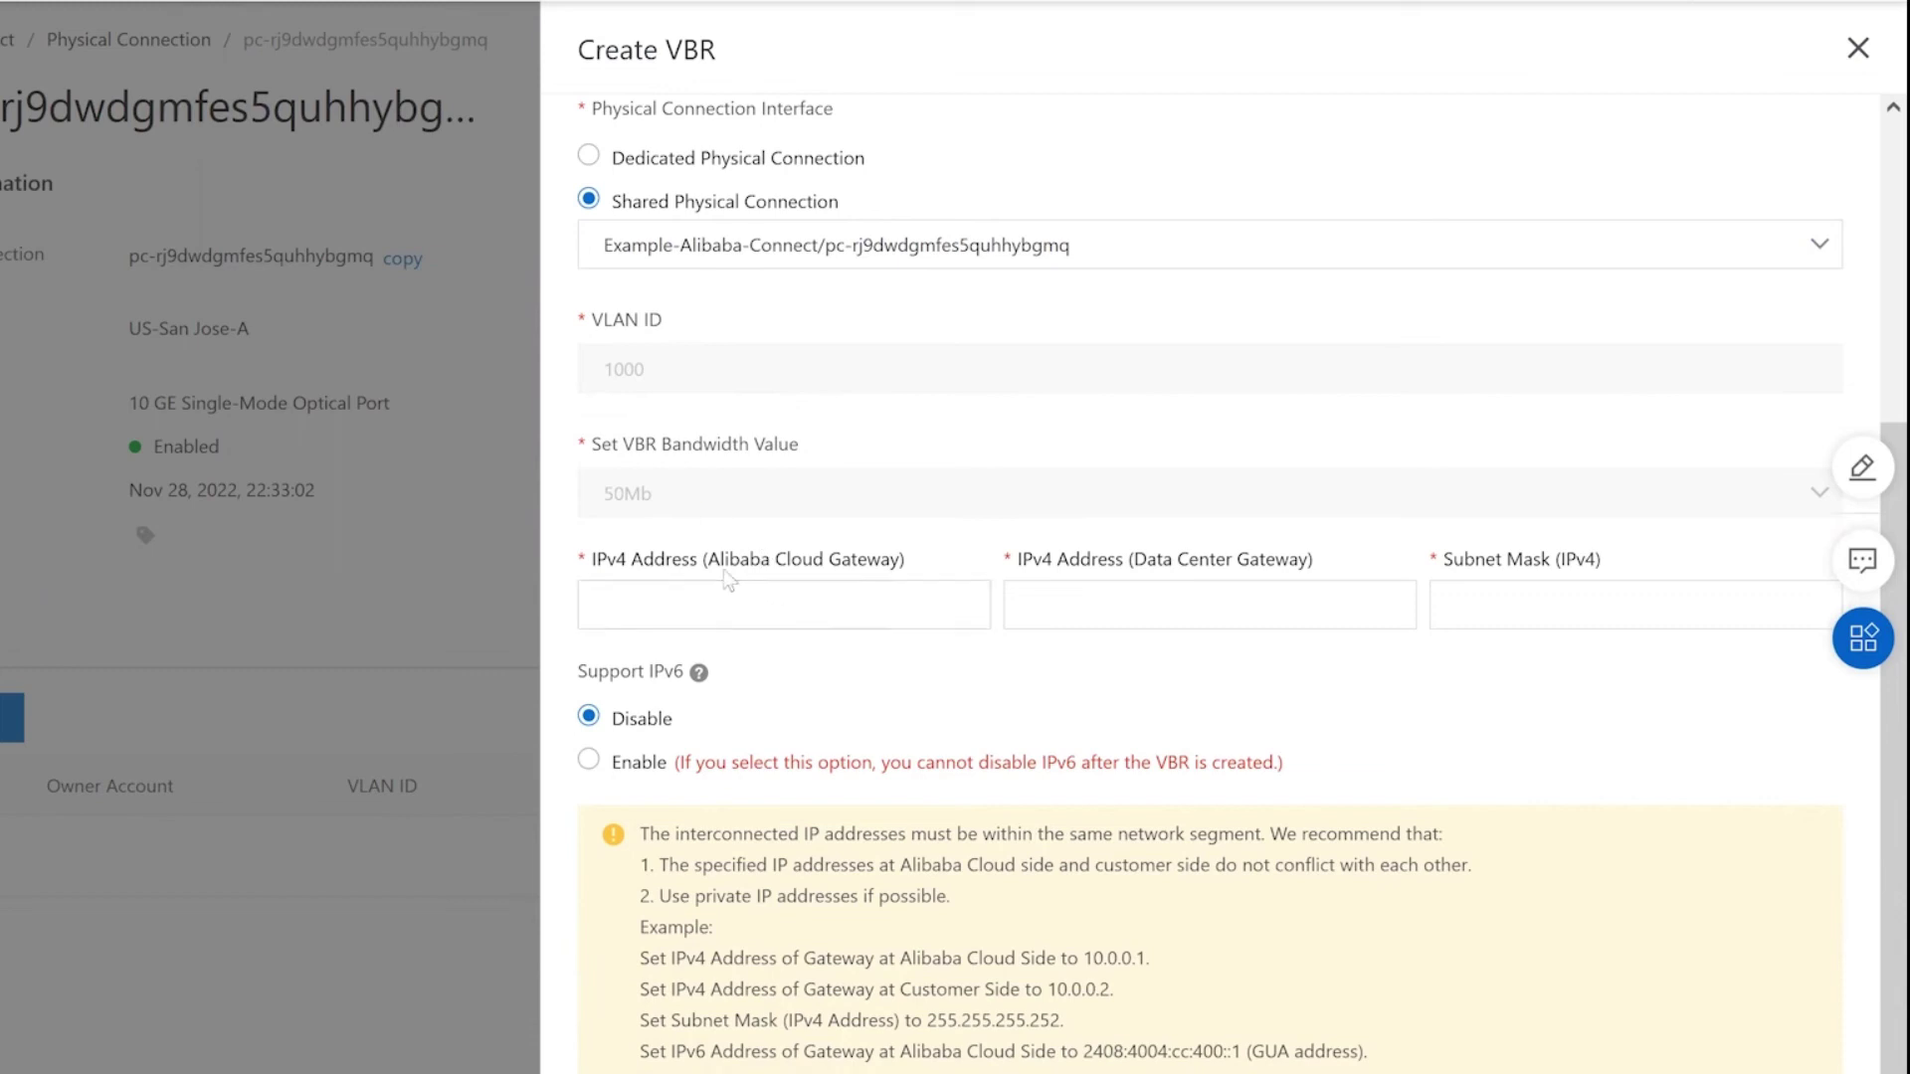
- Enter Alibaba gateway 10.10.10.1, data center gateway 10.10.10.2 and subnet mask 255.255.255.252
click(806, 620)
text(10.10.10.1)
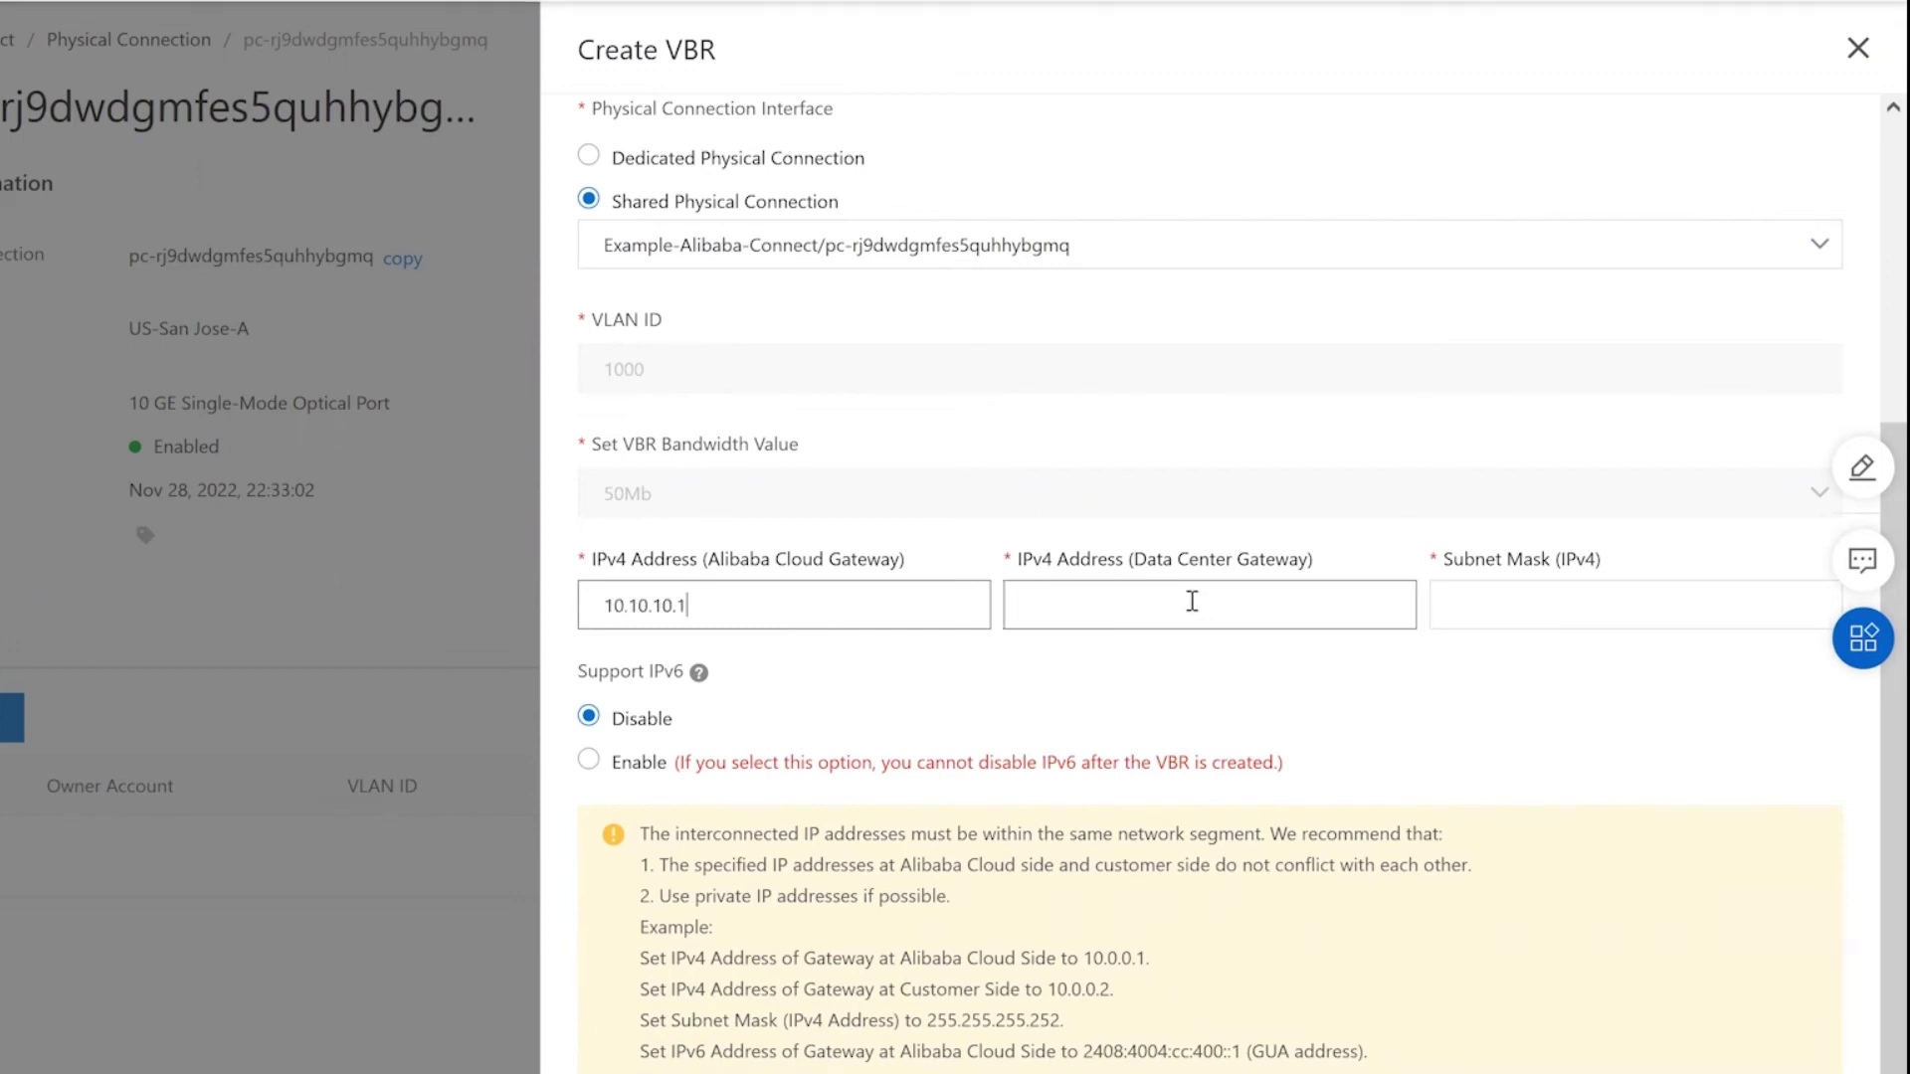
click(1162, 602)
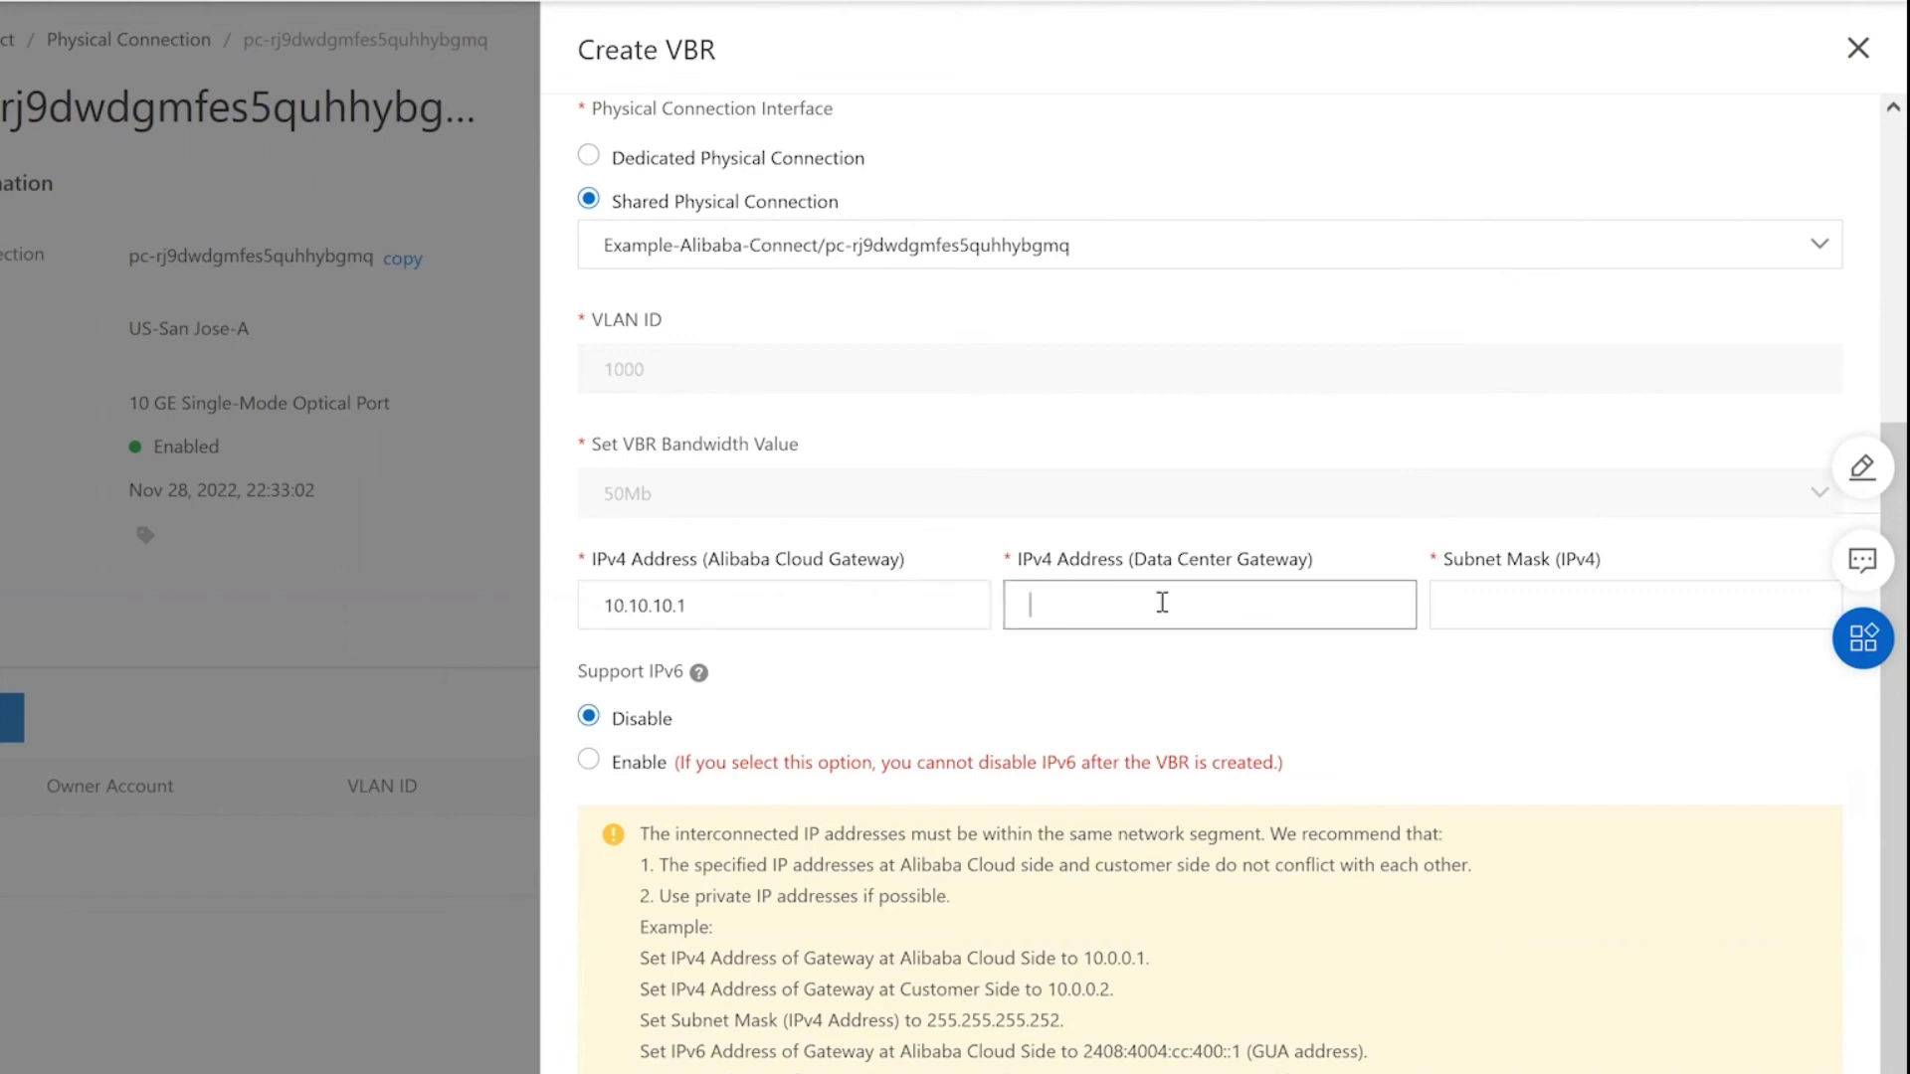
text(10.10.10.2)
click(1490, 610)
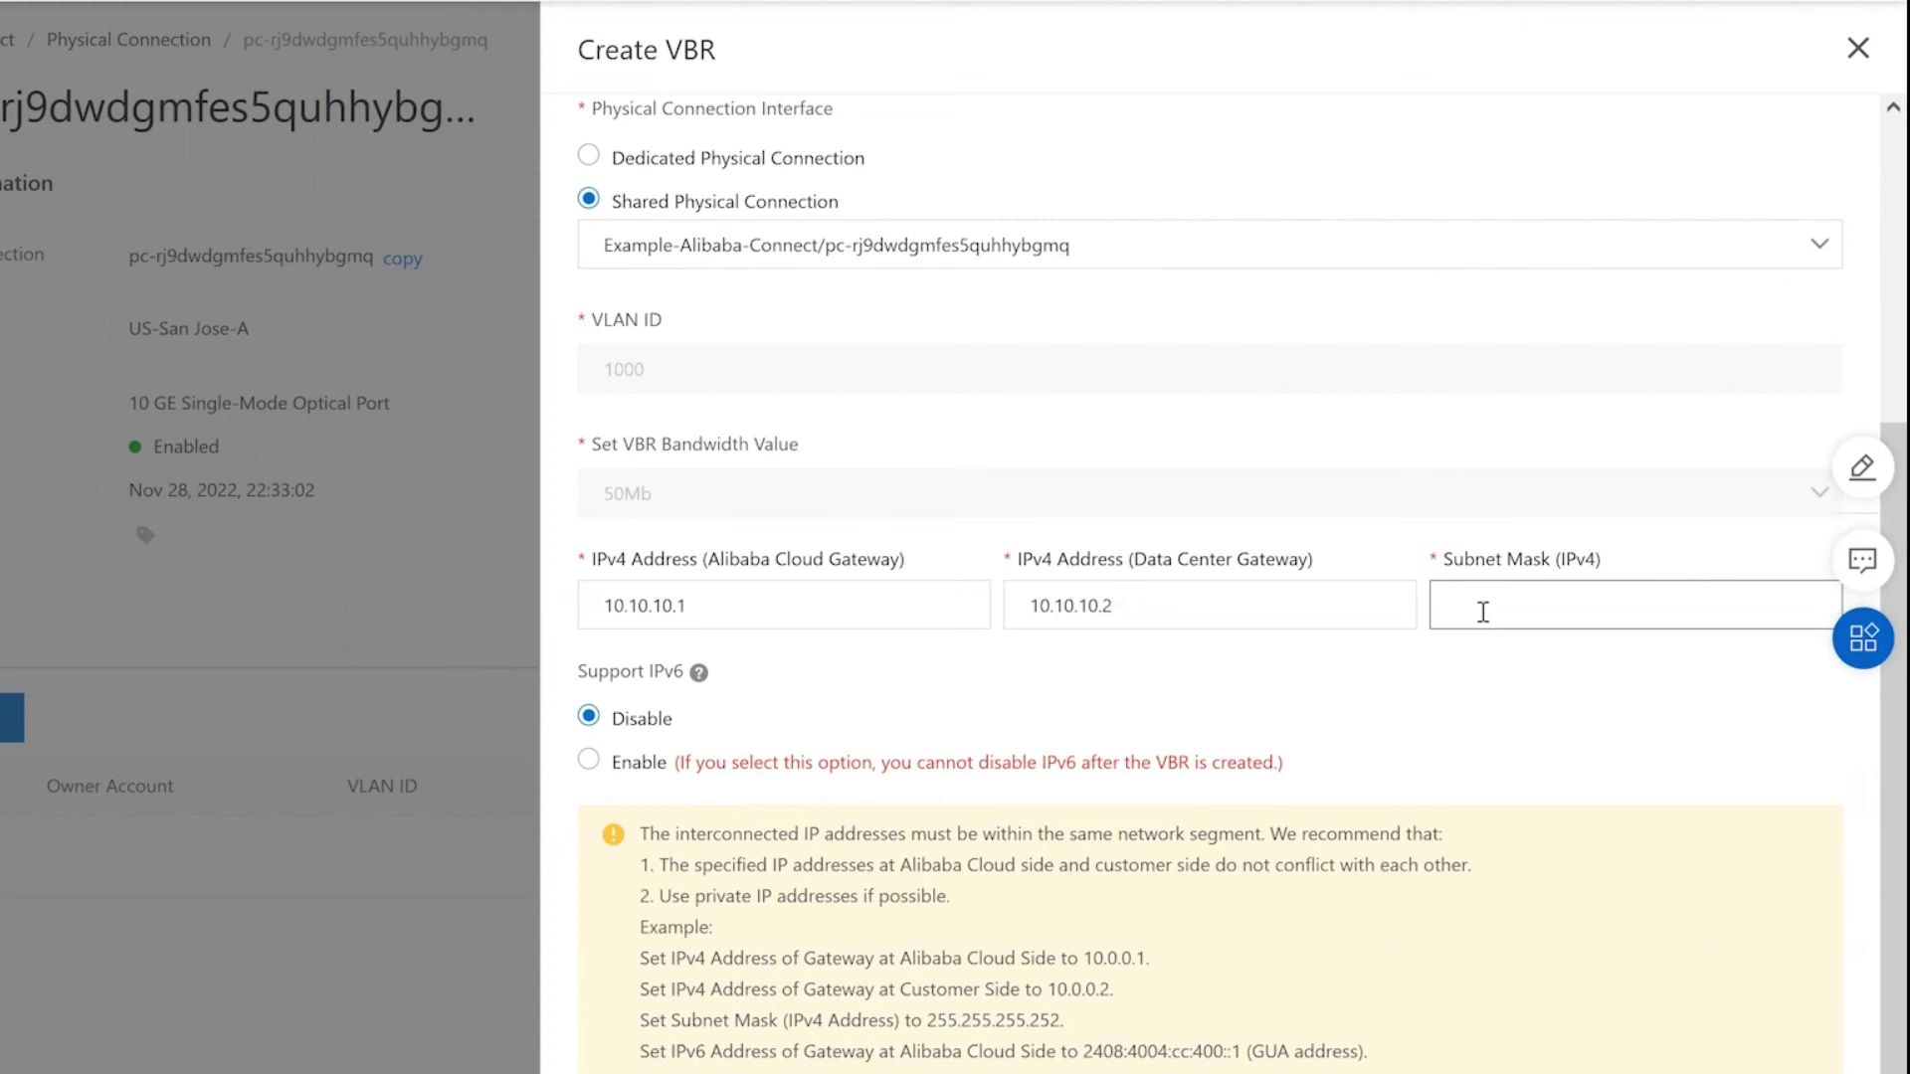
text(255.255.255.252)
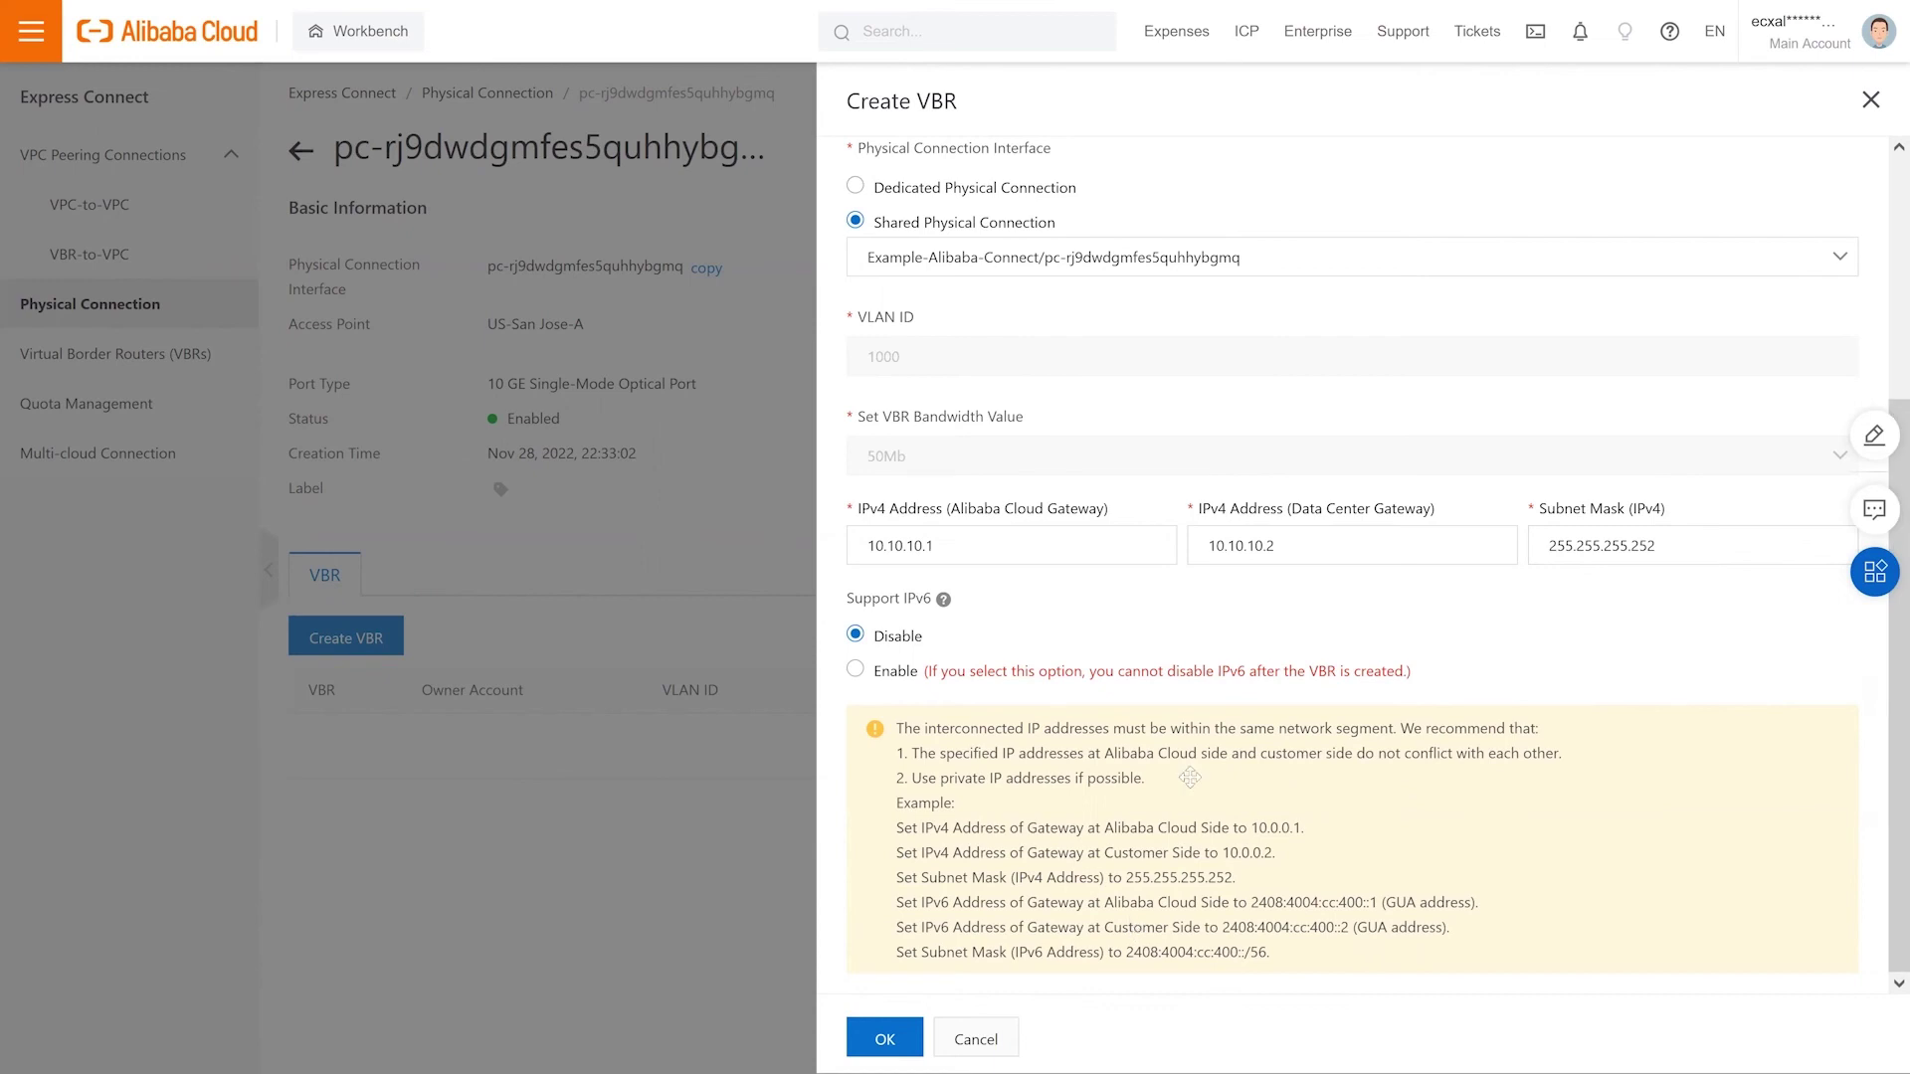
- Submit the example-vbr01 VBR, then delete it and confirm so Example-Alibaba-Connect has none
click(886, 1040)
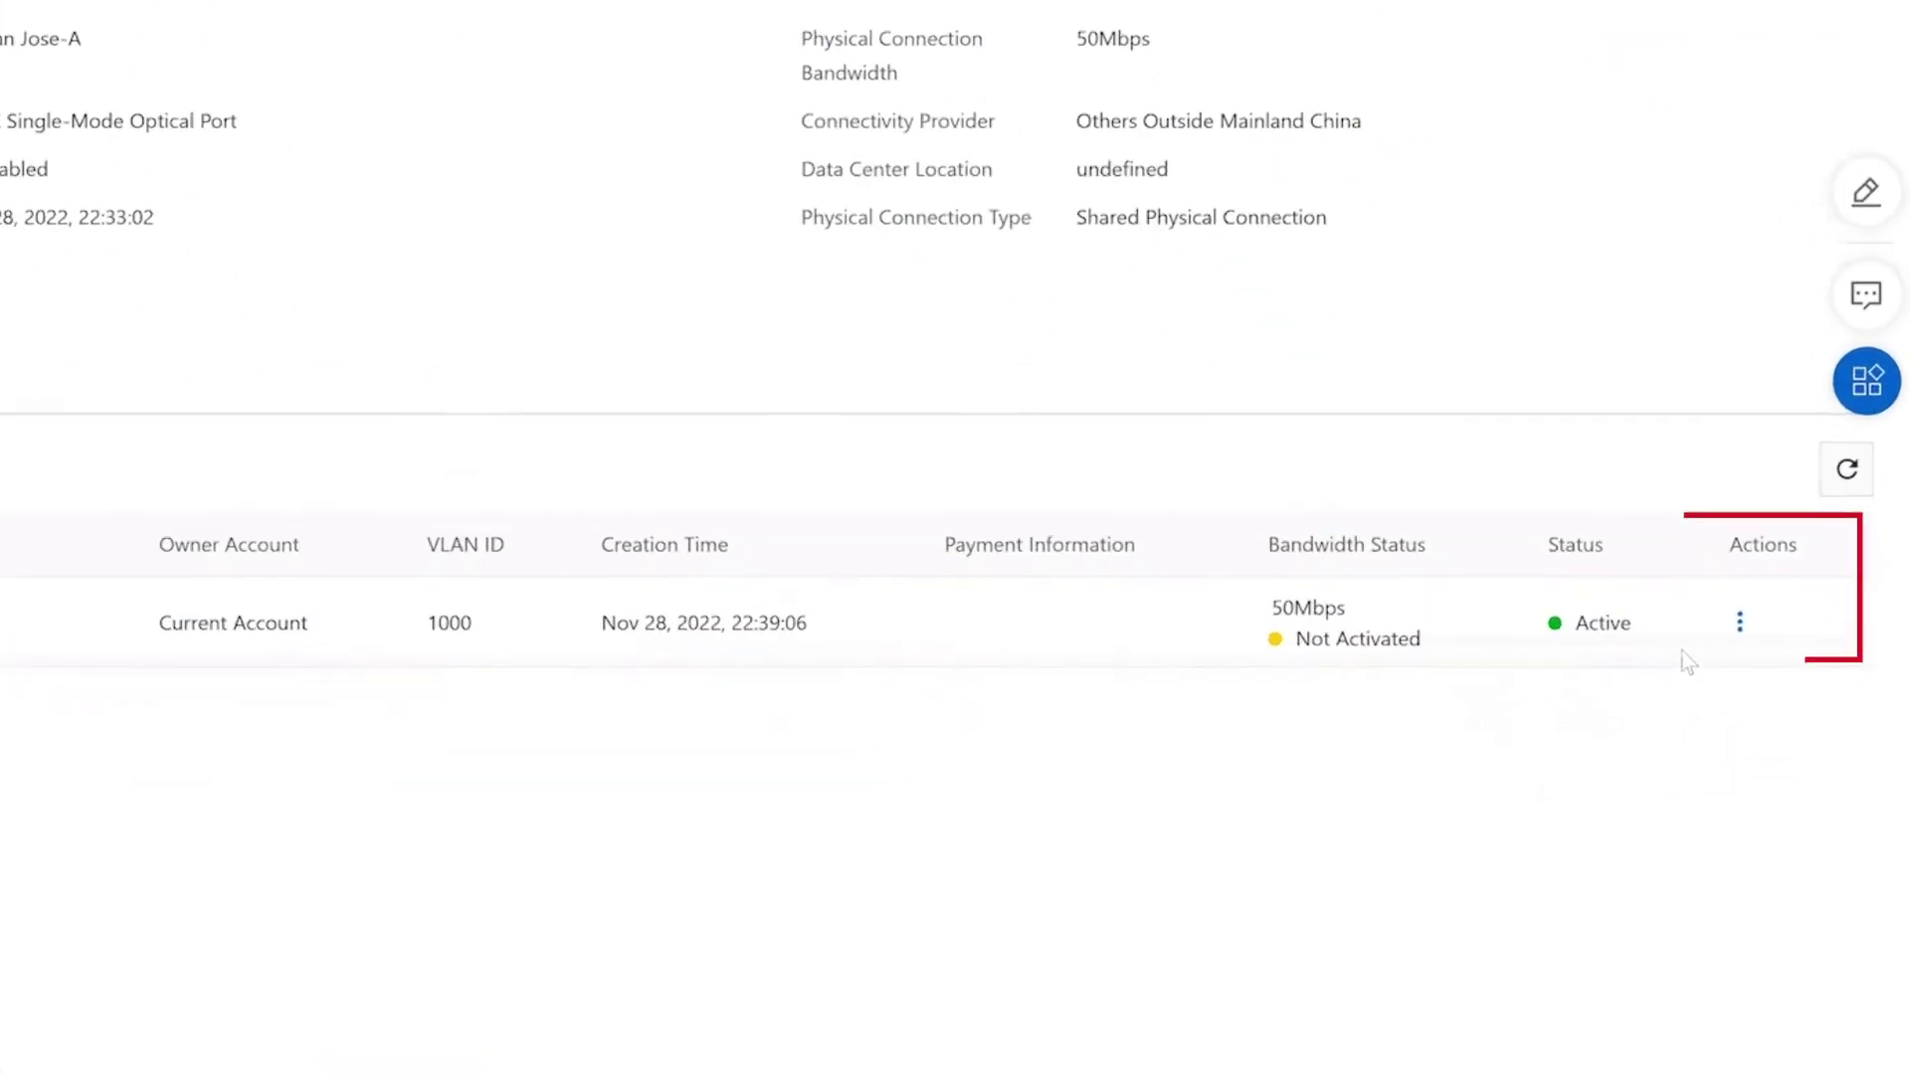
click(1729, 585)
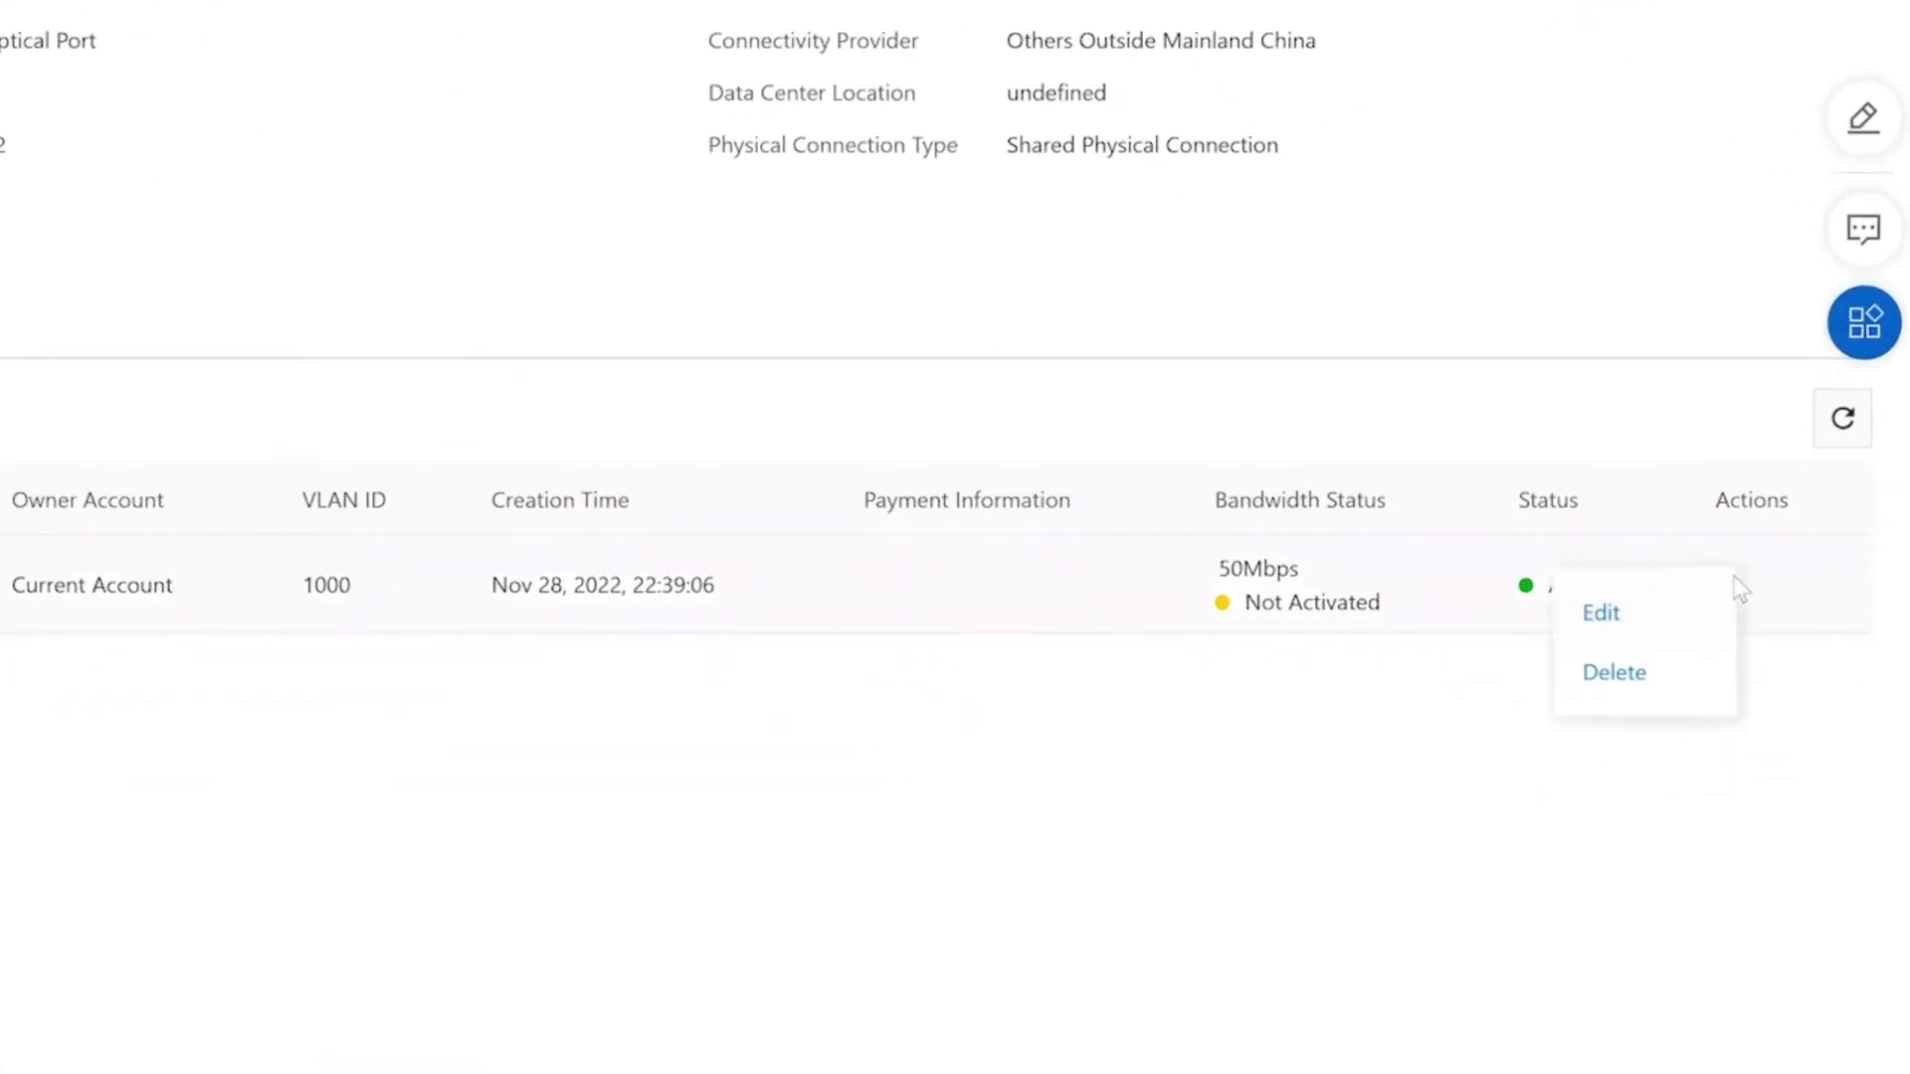
click(1656, 677)
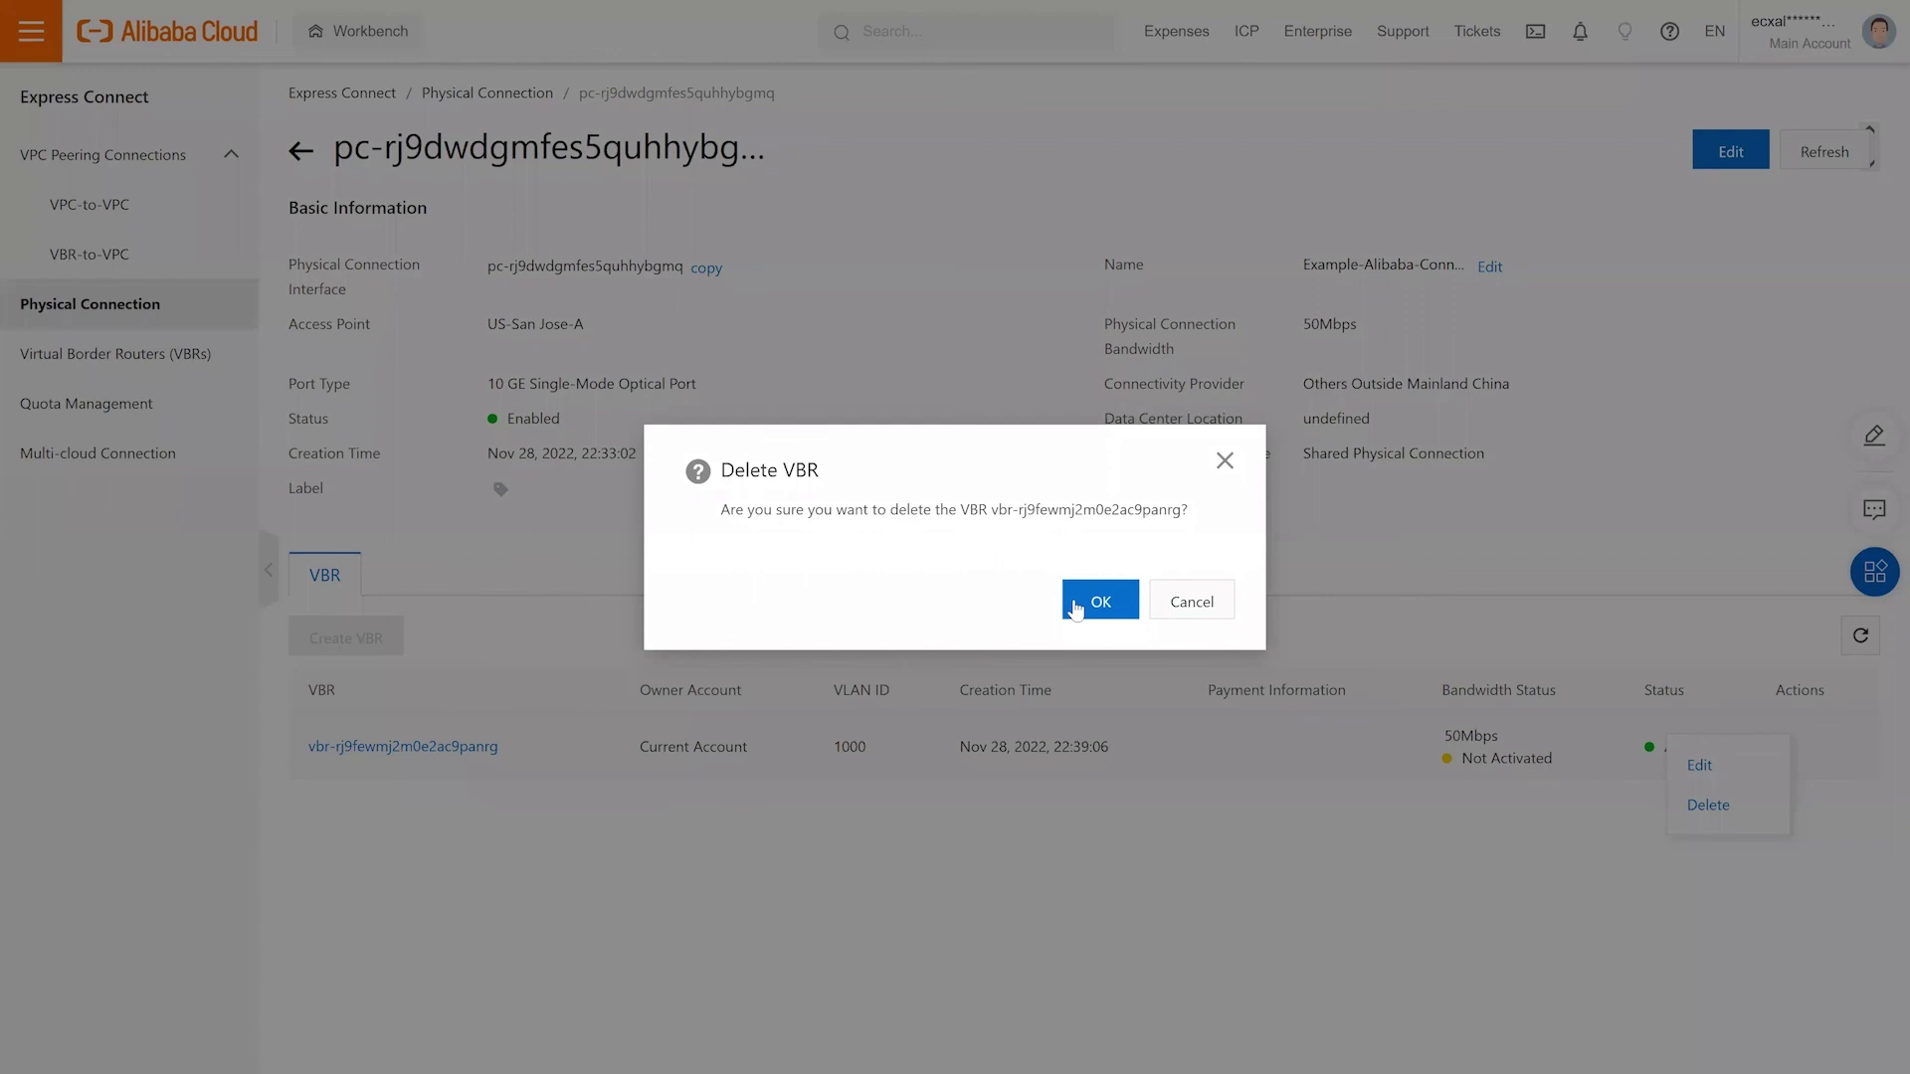
click(1076, 609)
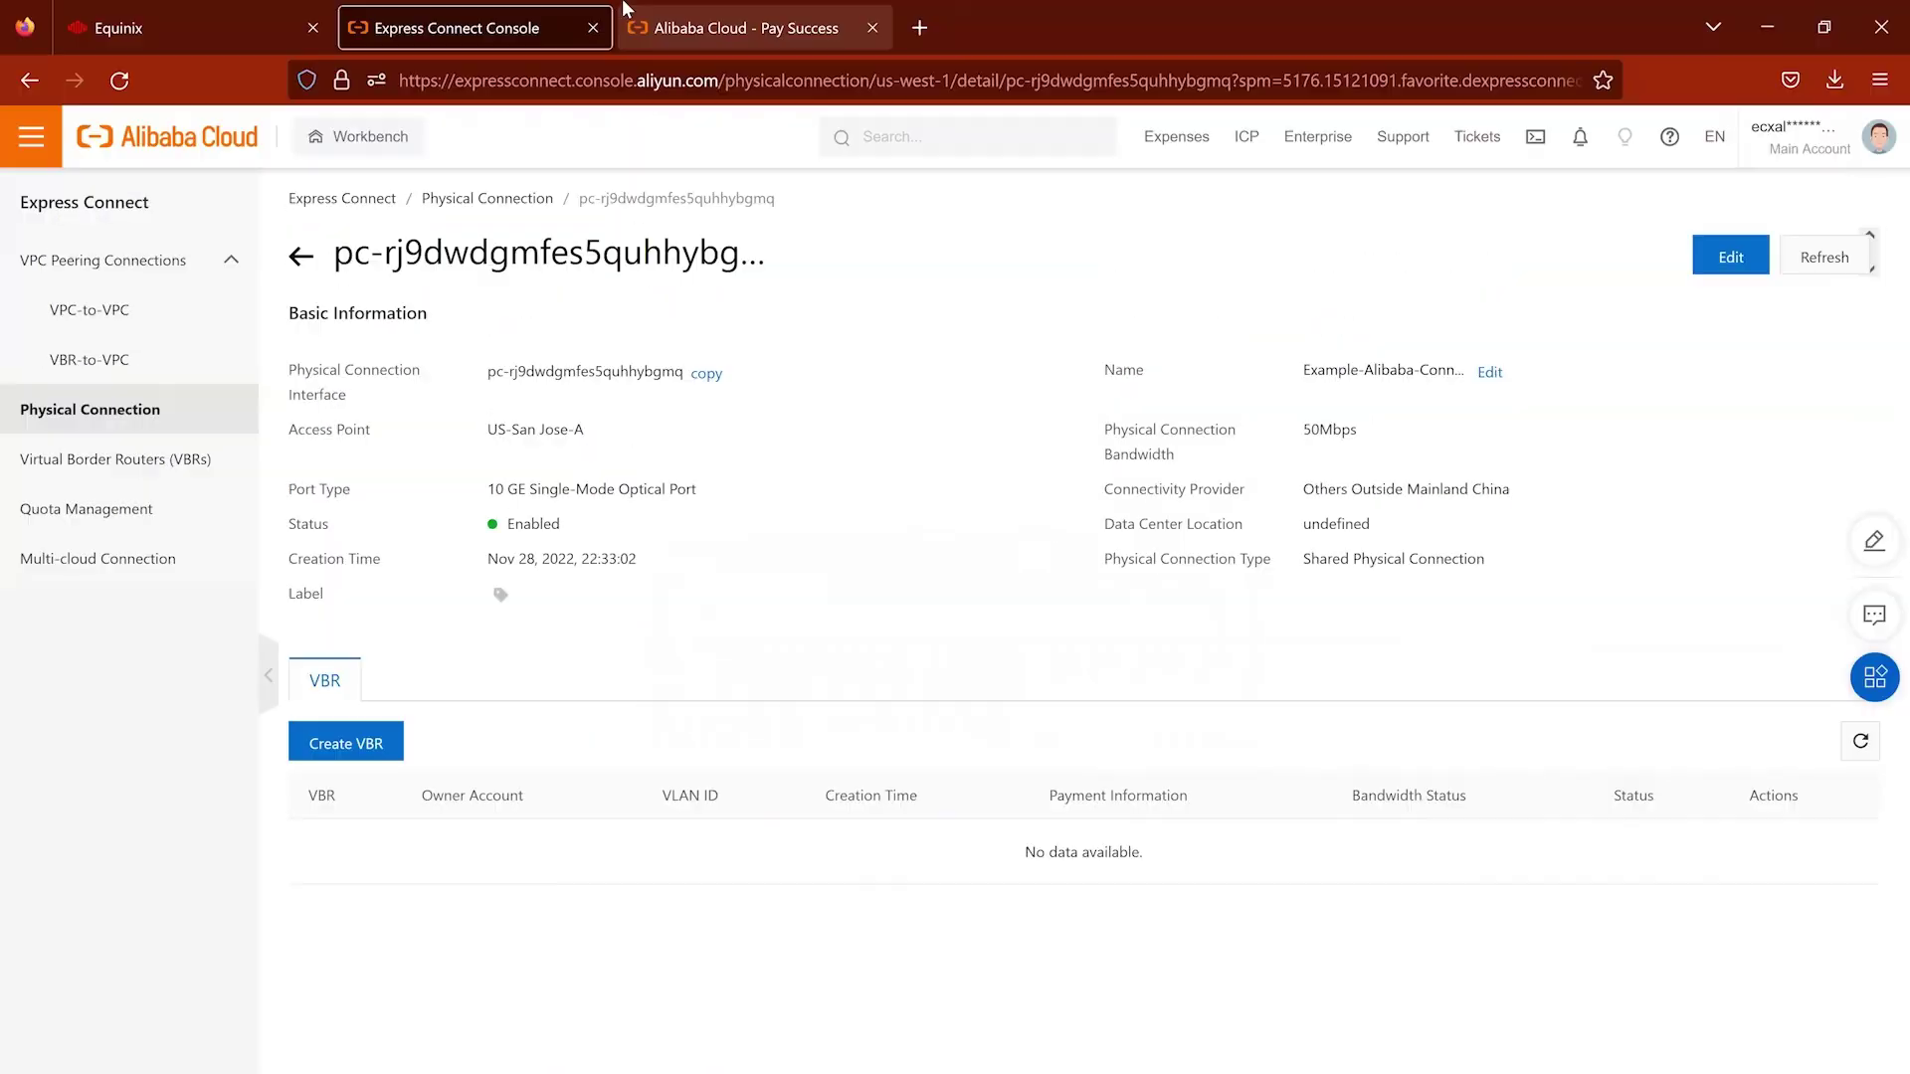
- Back in Equinix, delete the Example-Alibaba-Connect connection and confirm with Yes, Delete
click(223, 8)
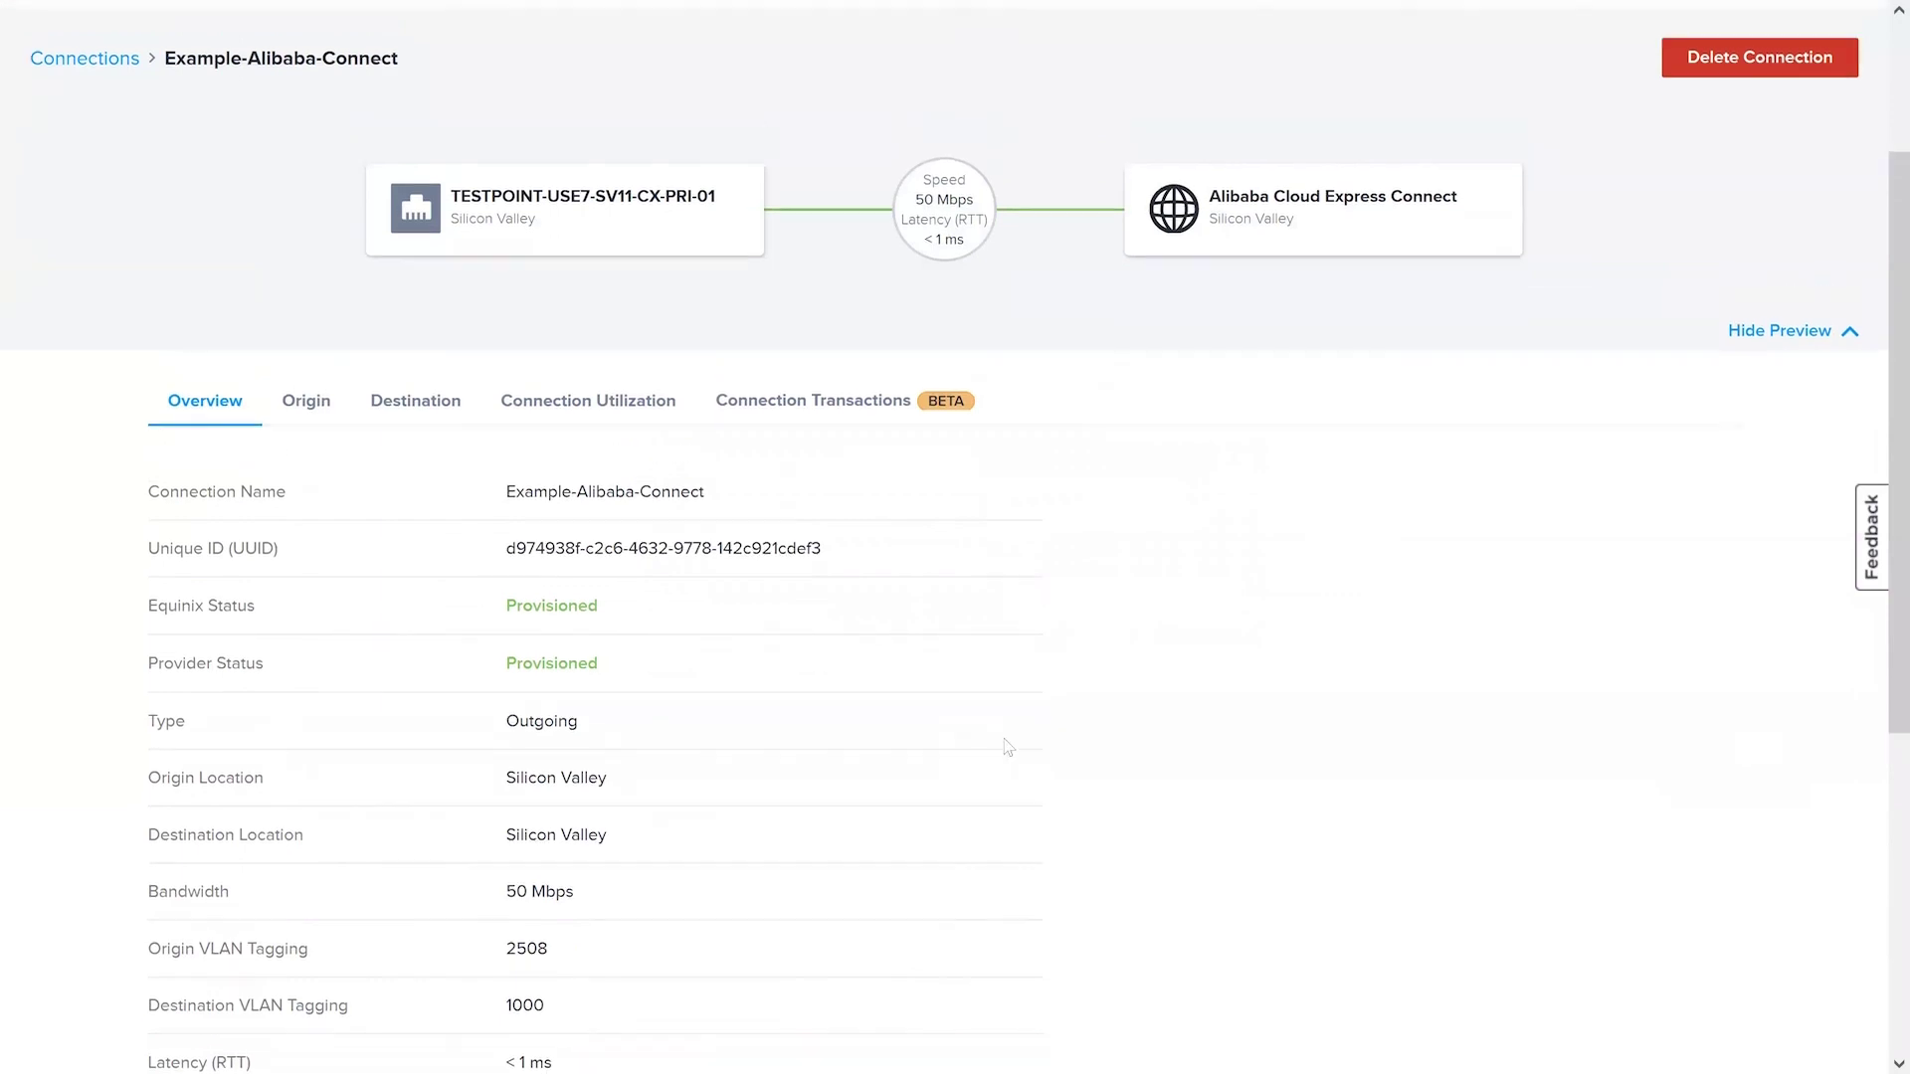
scroll(1642, 533, up, 1)
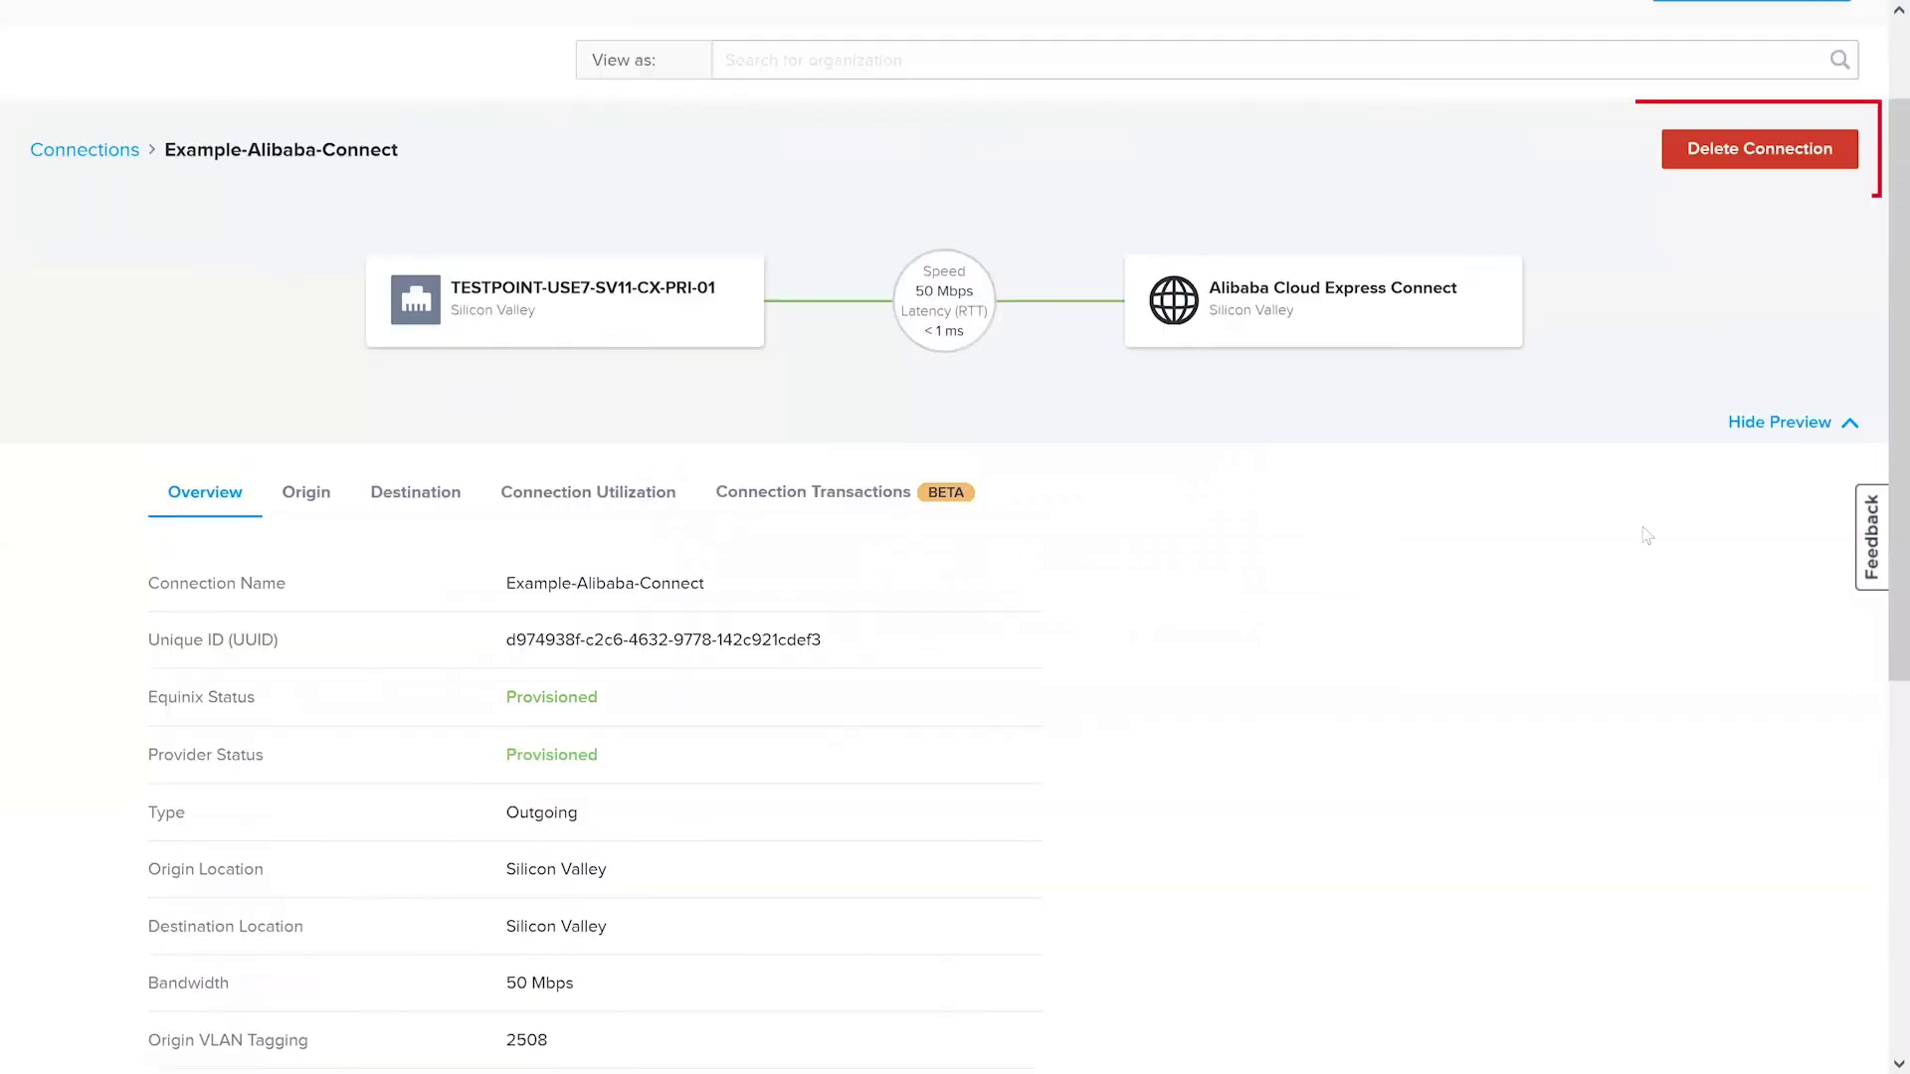
click(1777, 149)
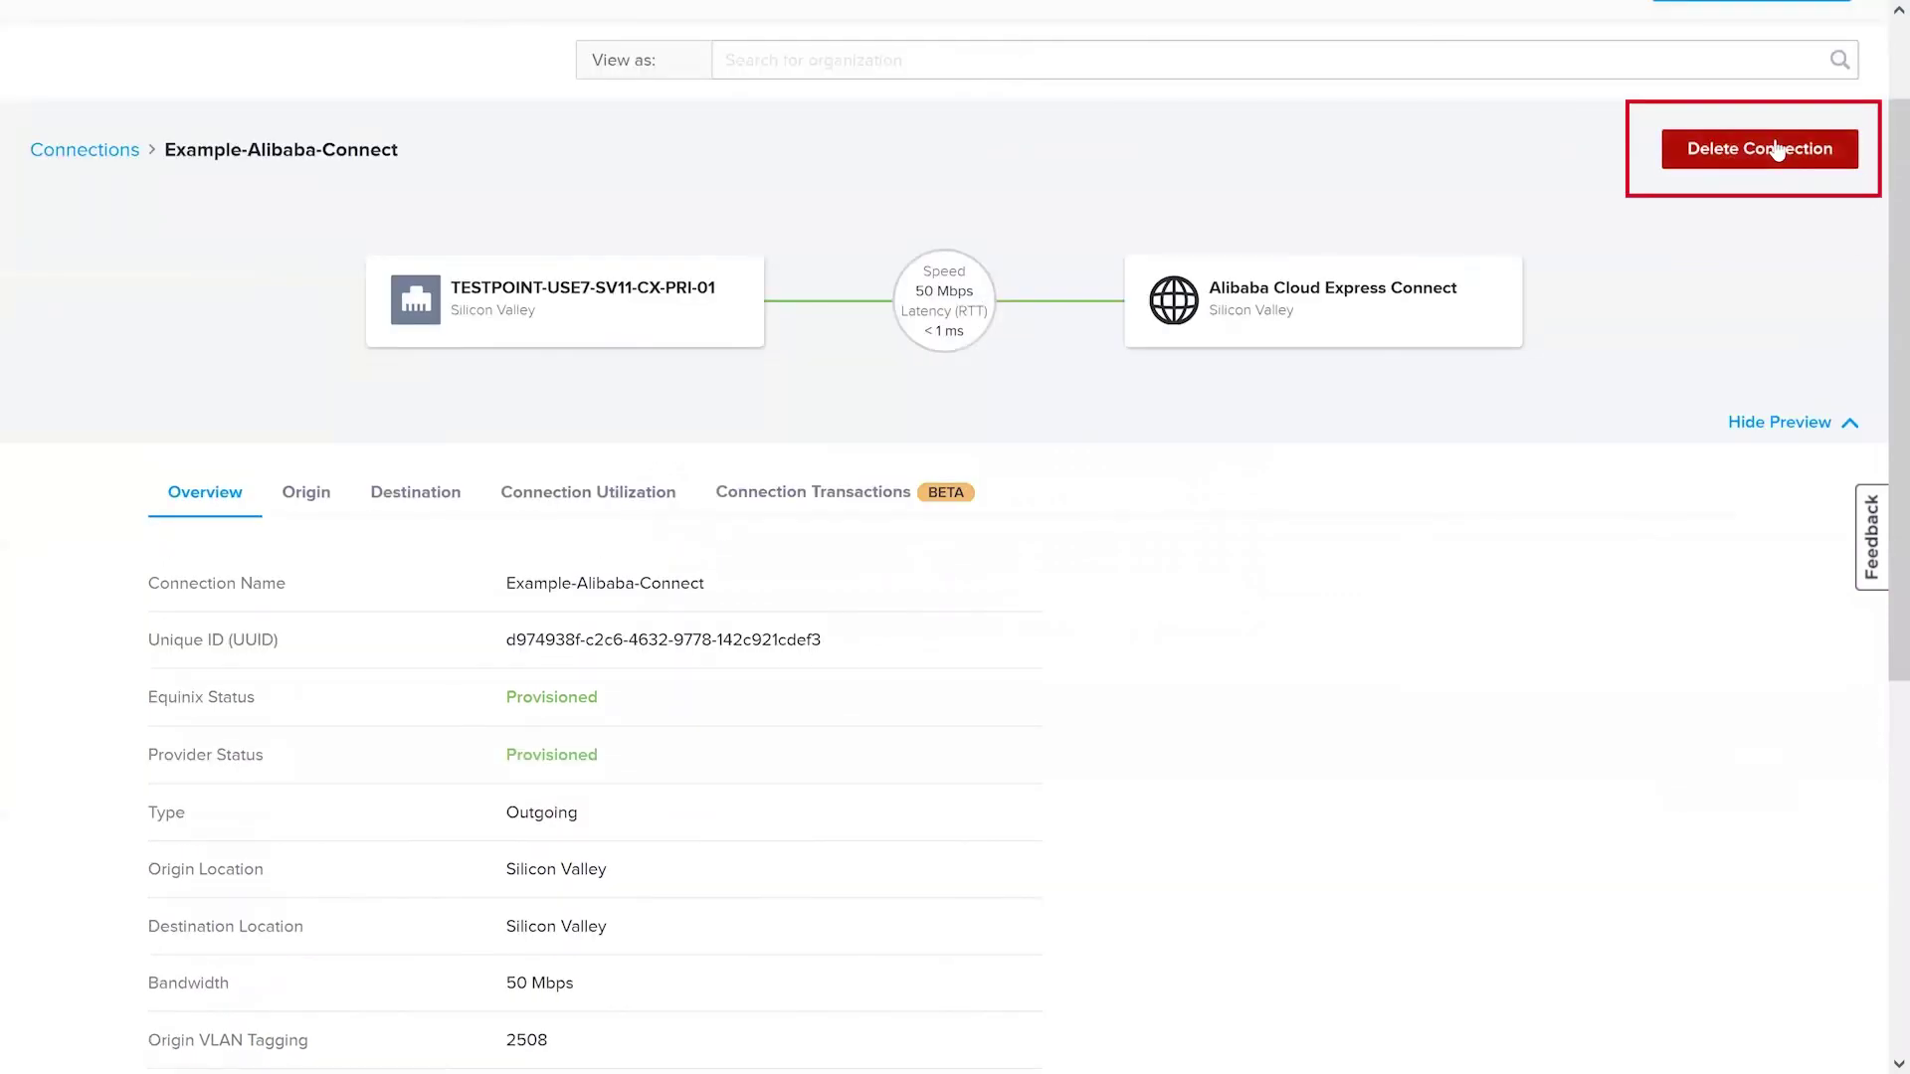
click(1731, 652)
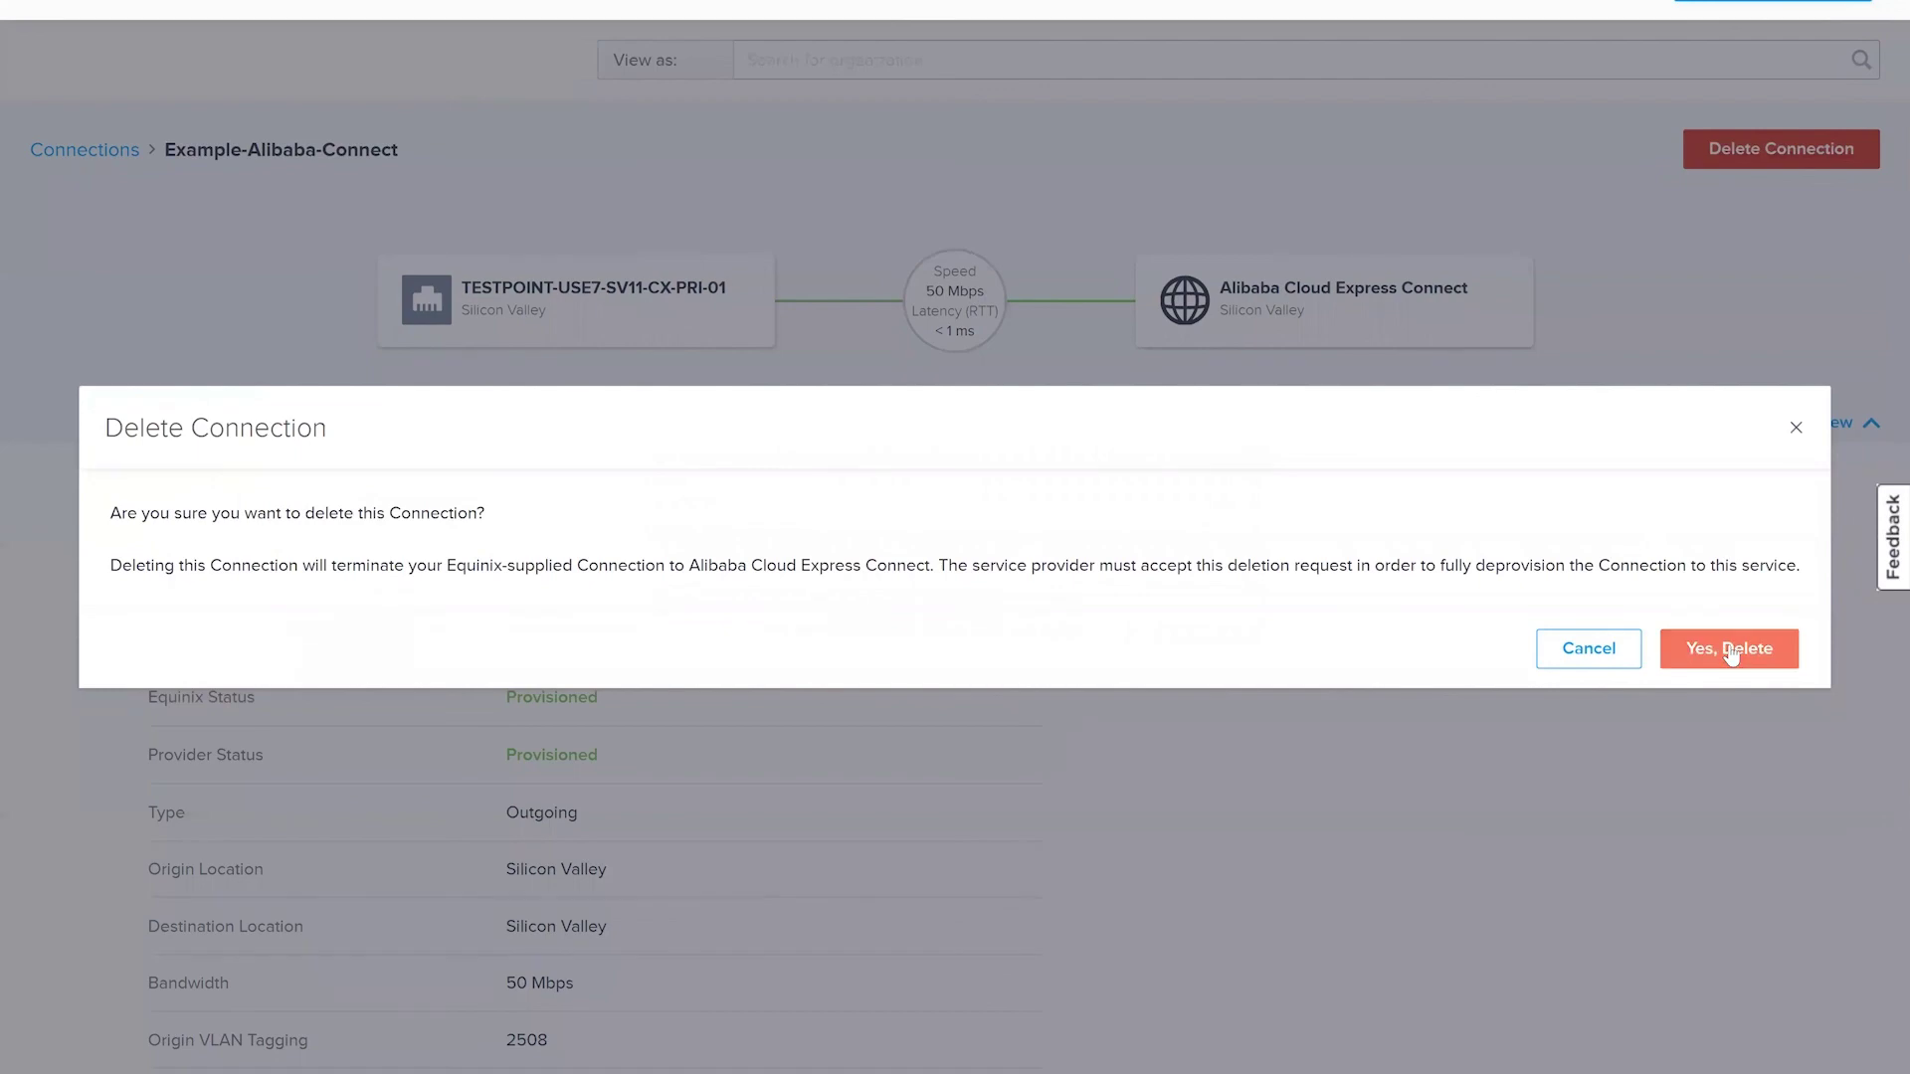